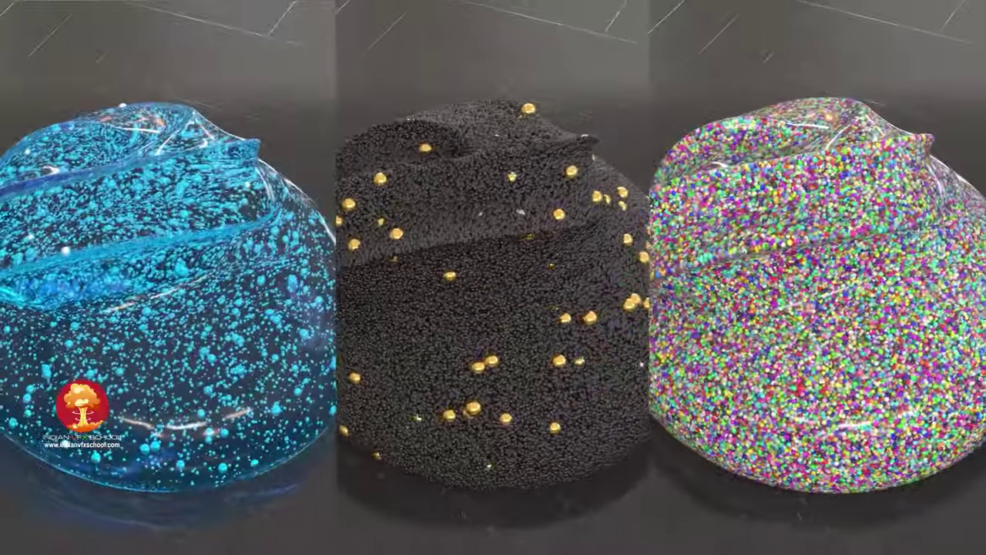
Add a Geometry object at the object level and open its network.
key("Tab")
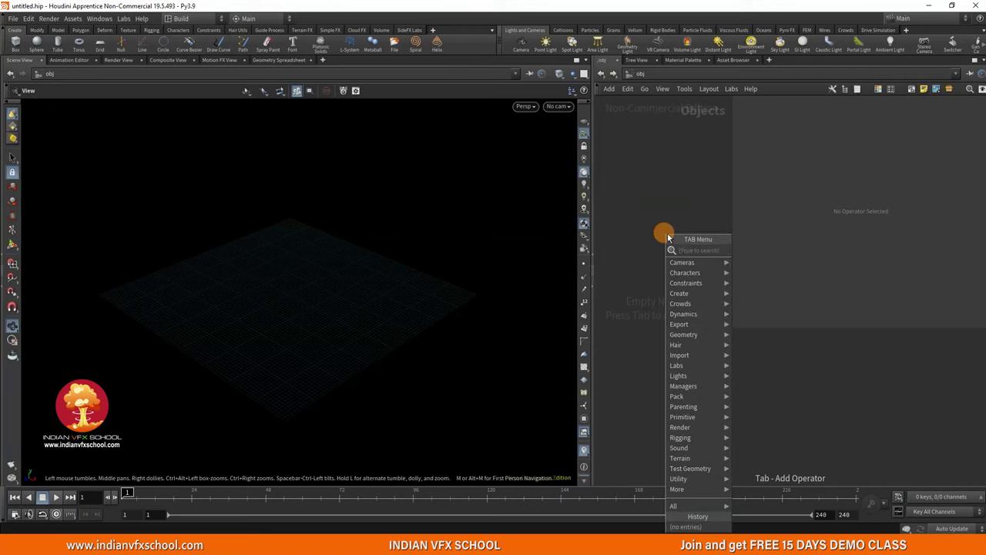
type("ge")
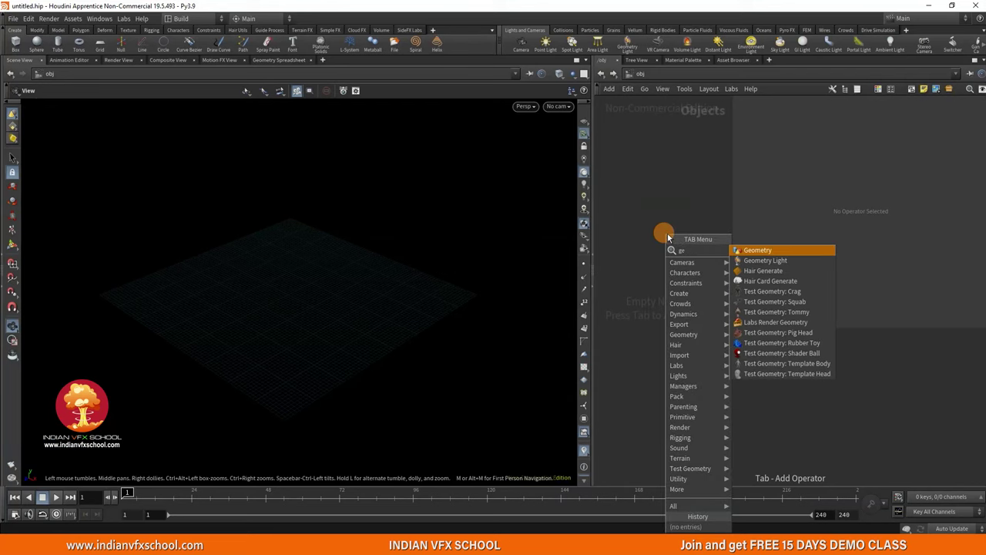
key("Return")
left_click(668, 235)
key("Return")
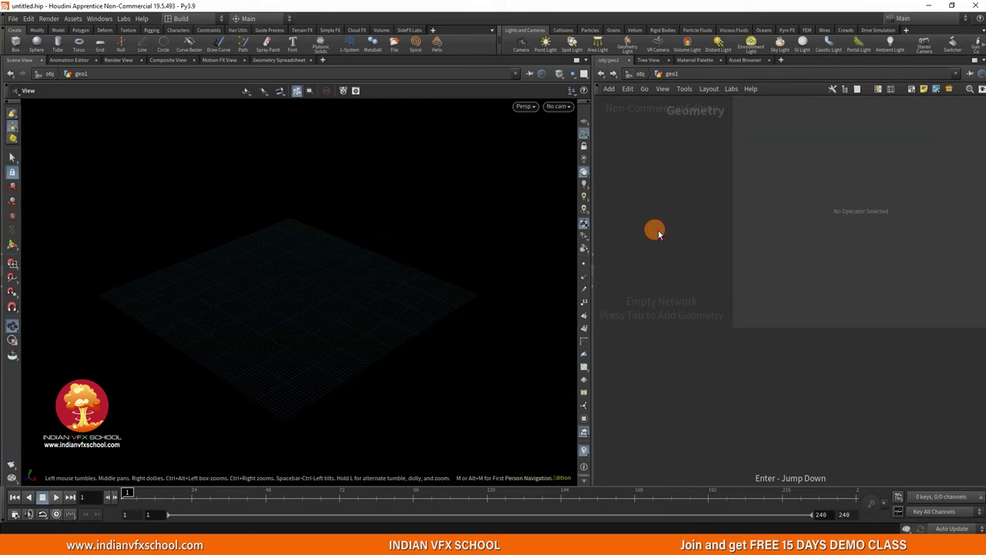
Add a Tube node with the Polygon primitive type and end caps enabled.
key("Tab")
type("tube")
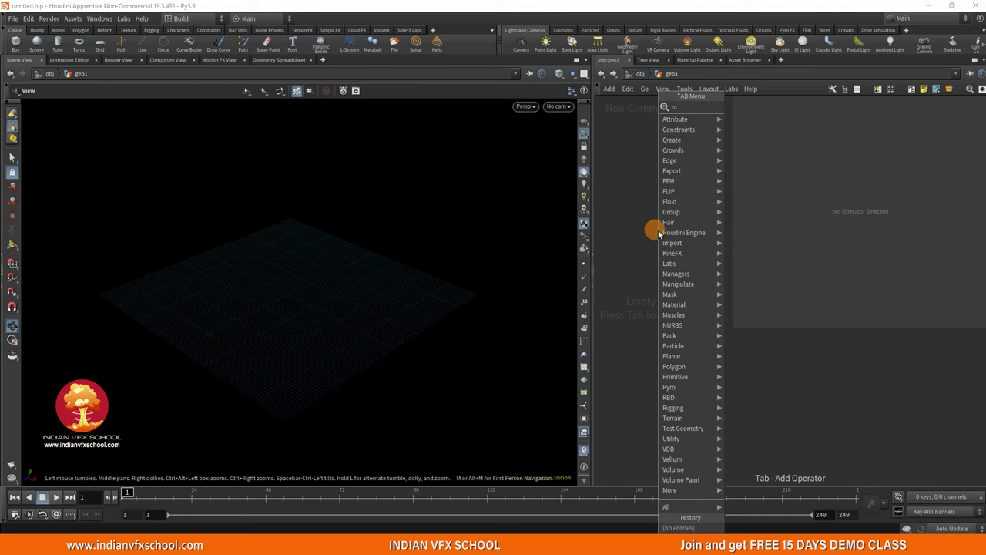
key("Return")
left_click(658, 231)
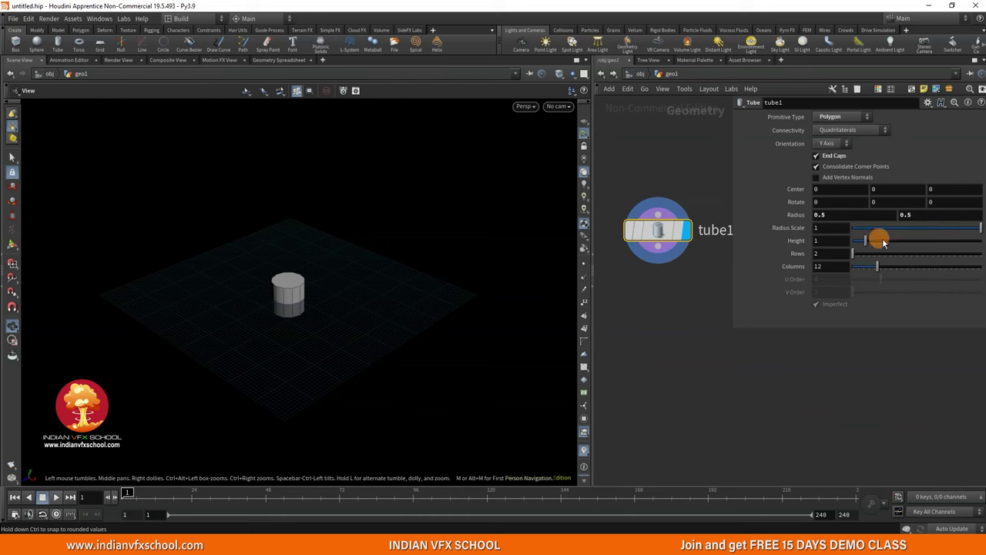
Set the tube's rows and columns to 50, its height to 0.16 and its radius scale to 0.679.
left_click_drag(878, 260, 923, 270)
left_click_drag(260, 287, 332, 270)
scroll(361, 159, "up", 5)
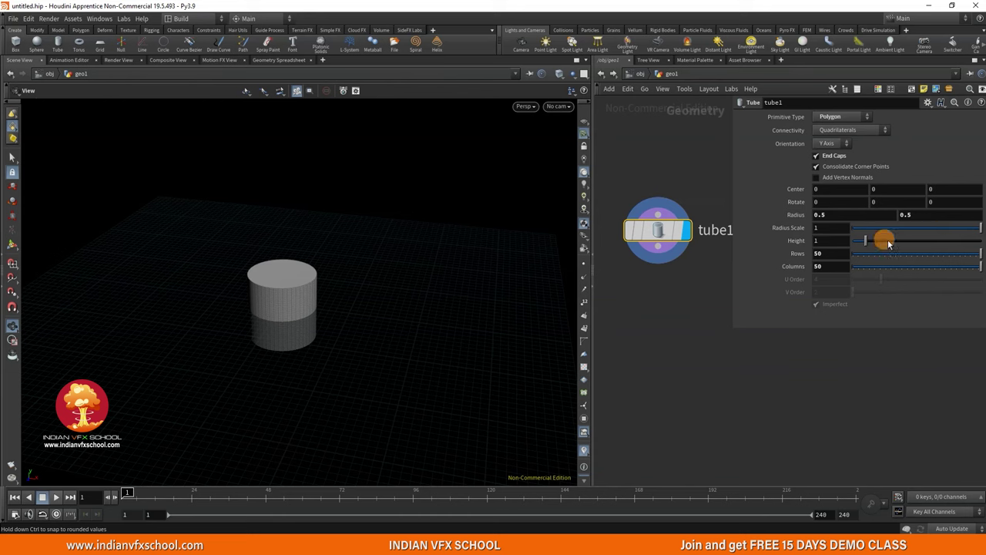
left_click_drag(863, 242, 856, 241)
left_click_drag(314, 269, 283, 304)
left_click_drag(948, 231, 938, 232)
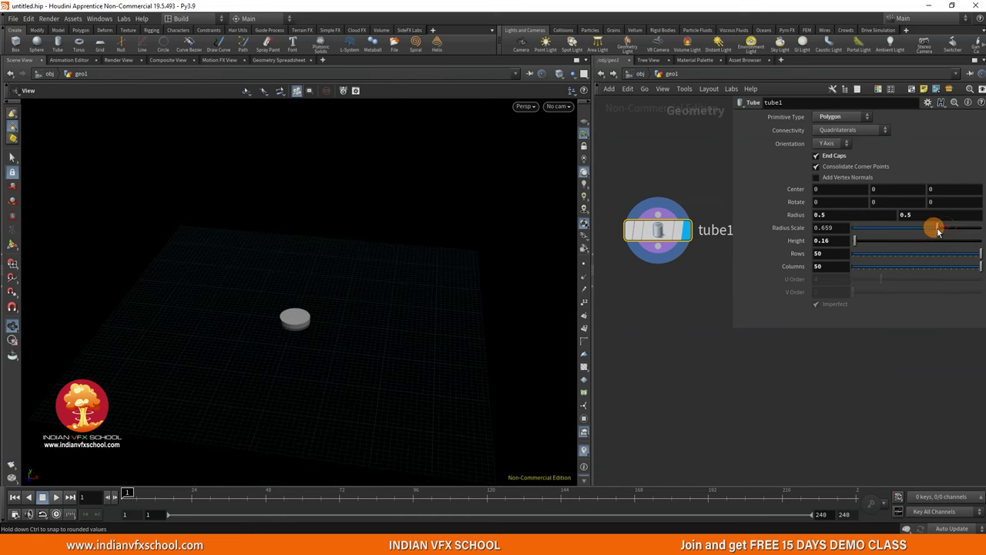
Raise the tube above the grid by setting its center Y to 5.
middle_click_drag(884, 190, 985, 188)
left_click_drag(300, 355, 315, 295)
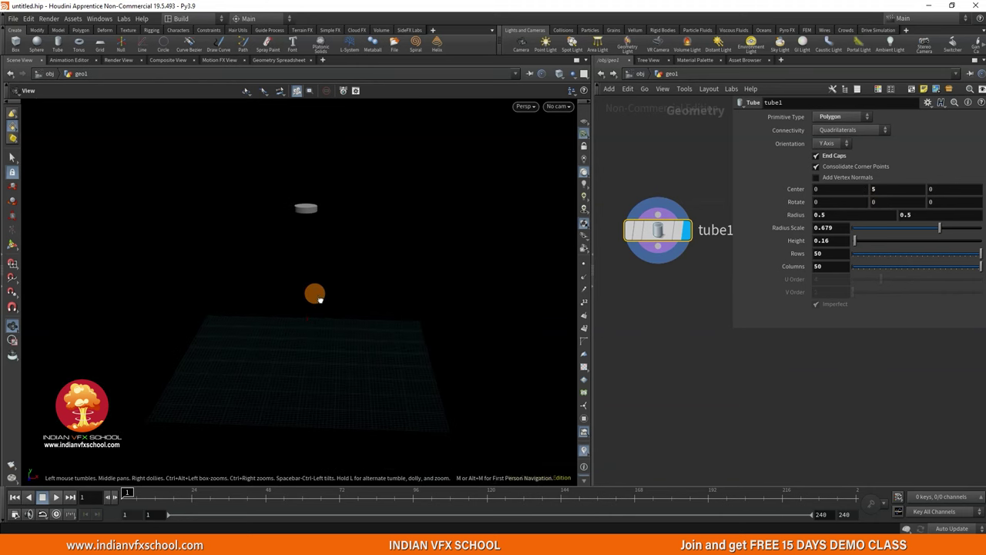
left_click_drag(360, 206, 371, 225)
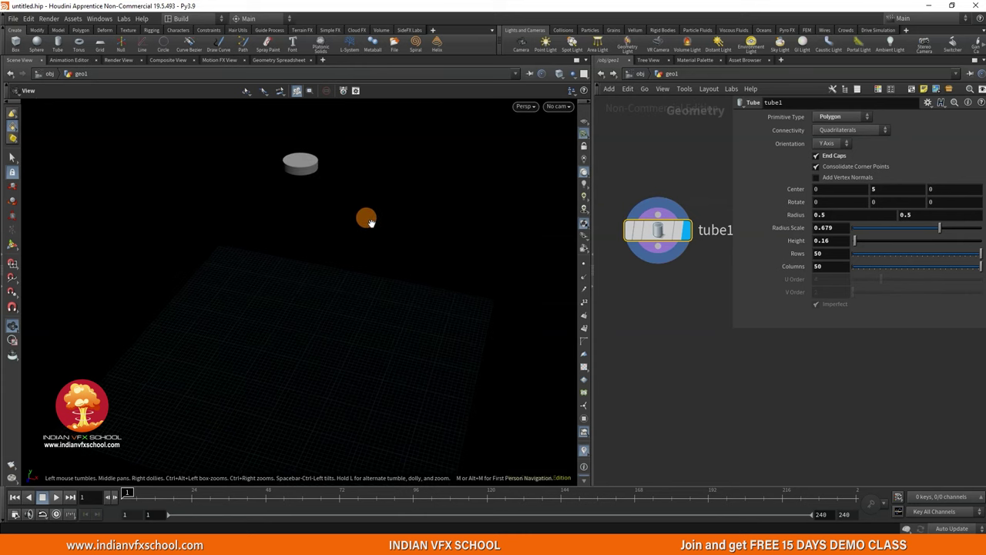
scroll(677, 293, "down", 3)
left_click_drag(342, 220, 348, 186)
scroll(689, 291, "down", 2)
Add a Points from Volume node fed by the tube's output.
left_click_drag(674, 240, 635, 295)
type("poifr")
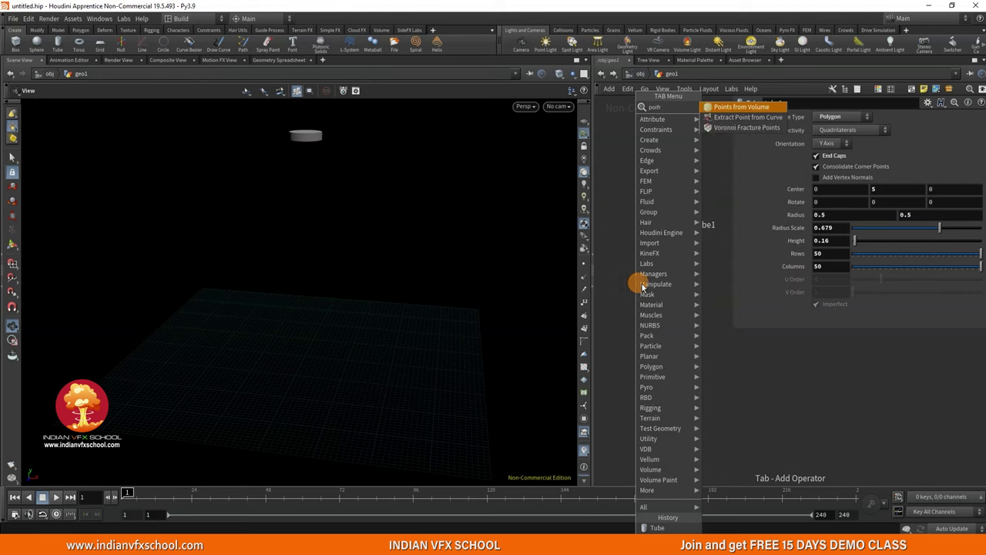
left_click(740, 107)
Add a Null node after Points from Volume and make it the displayed output.
left_click_drag(637, 297, 656, 347)
type("null")
key("Return")
left_click(676, 369)
mouse_move(665, 365)
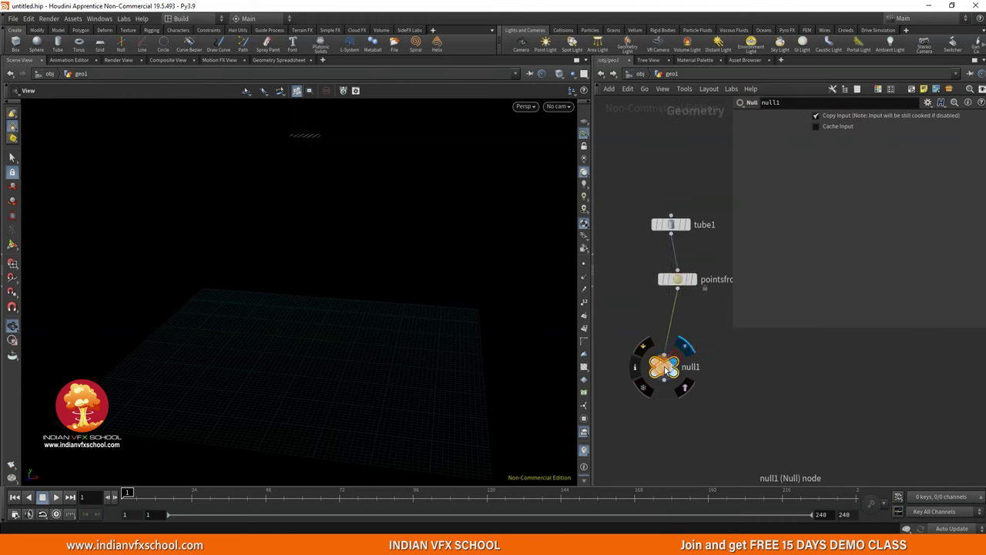
Set the Points from Volume point separation to 0.02 and copy the Null node for use as a path reference.
left_click(675, 280)
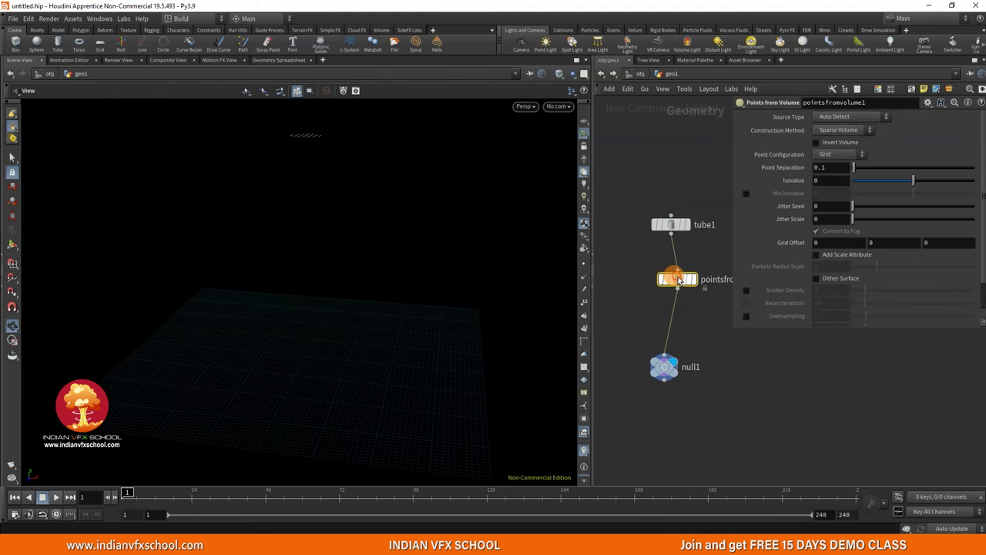
left_click(672, 224)
left_click(675, 282)
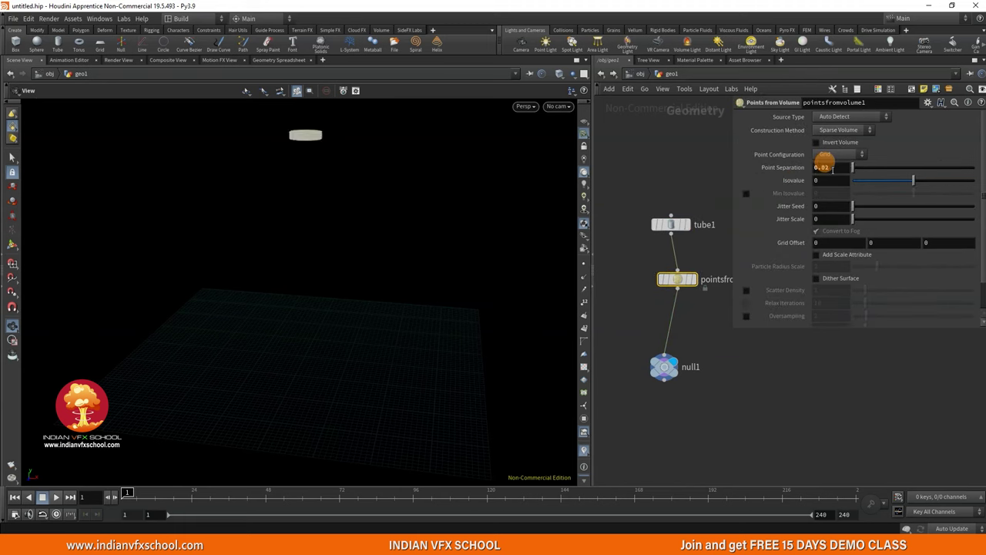
left_click(663, 368)
key("ctrl+c")
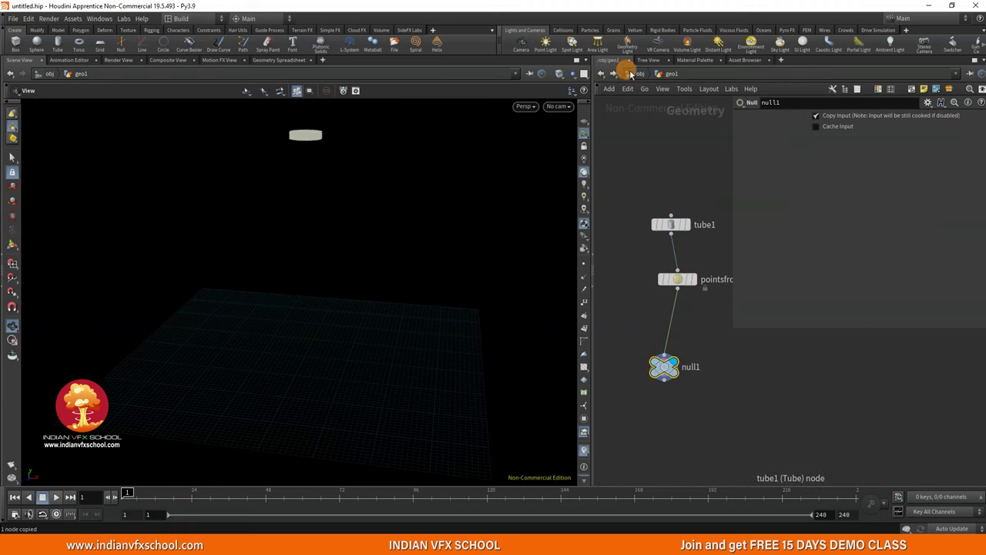
Return to the object level, add a DOP Network and open it.
left_click(632, 75)
key("Tab")
type("d")
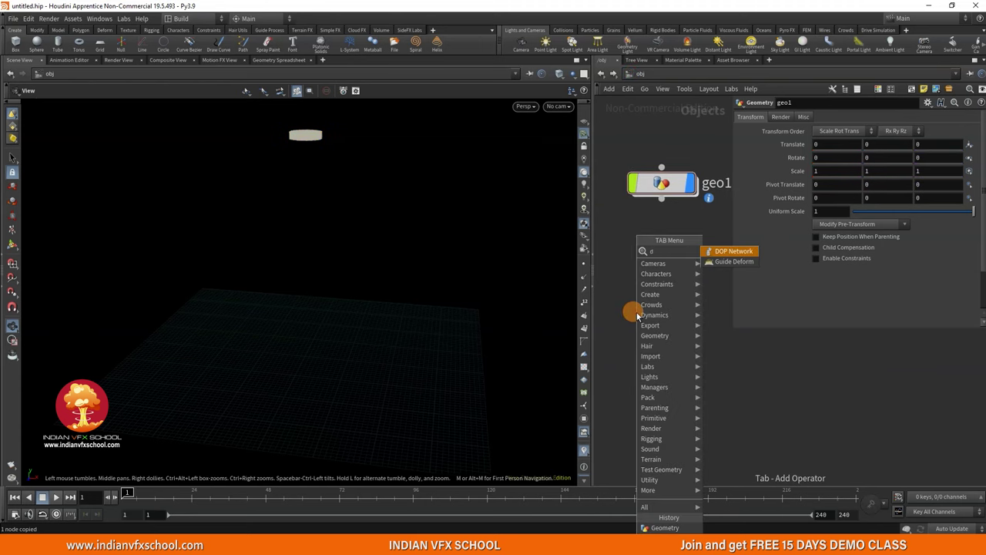
type("op")
key("Return")
left_click(632, 310)
double_click(632, 310)
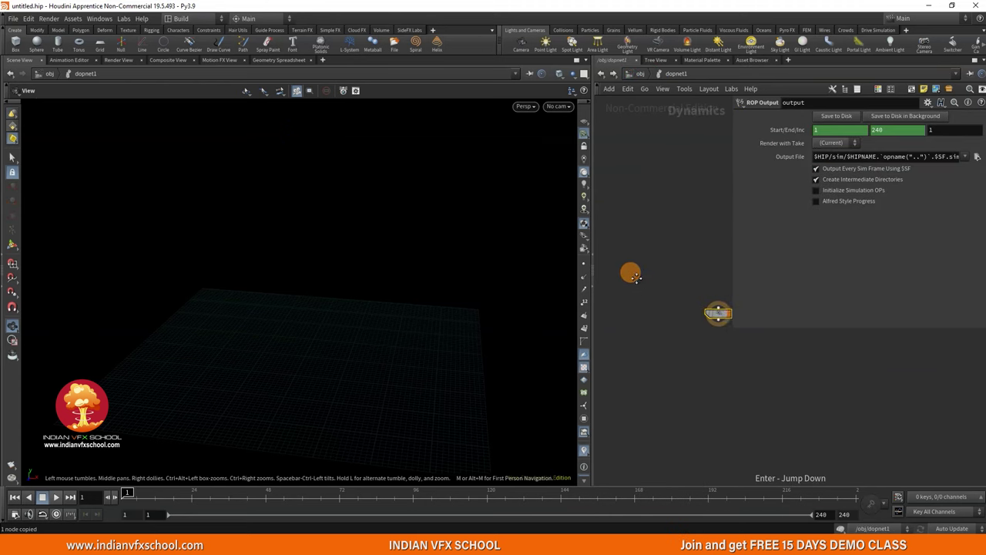
Widen the network pane and add a FLIP Object node to the DOP network.
left_click_drag(593, 299, 568, 296)
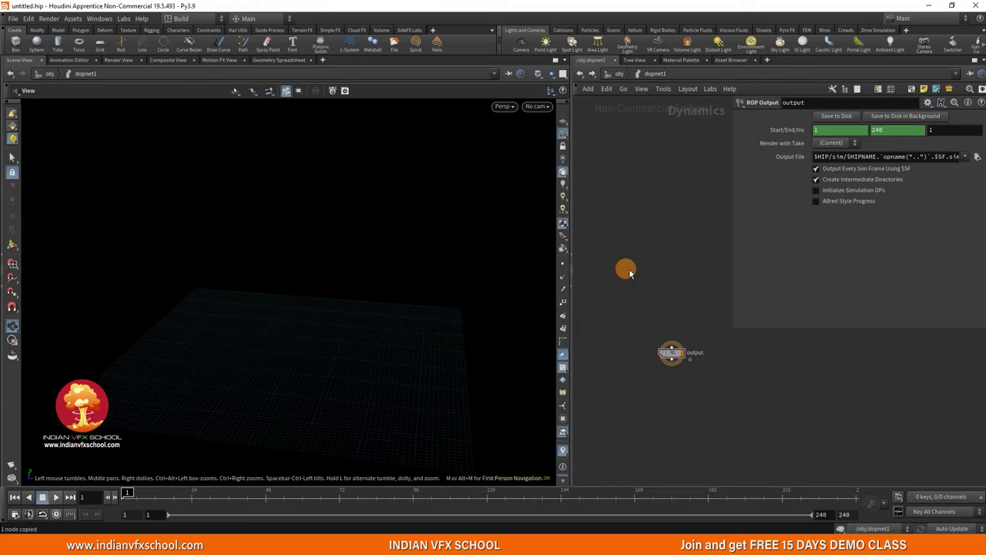
key("Tab")
type("flipo")
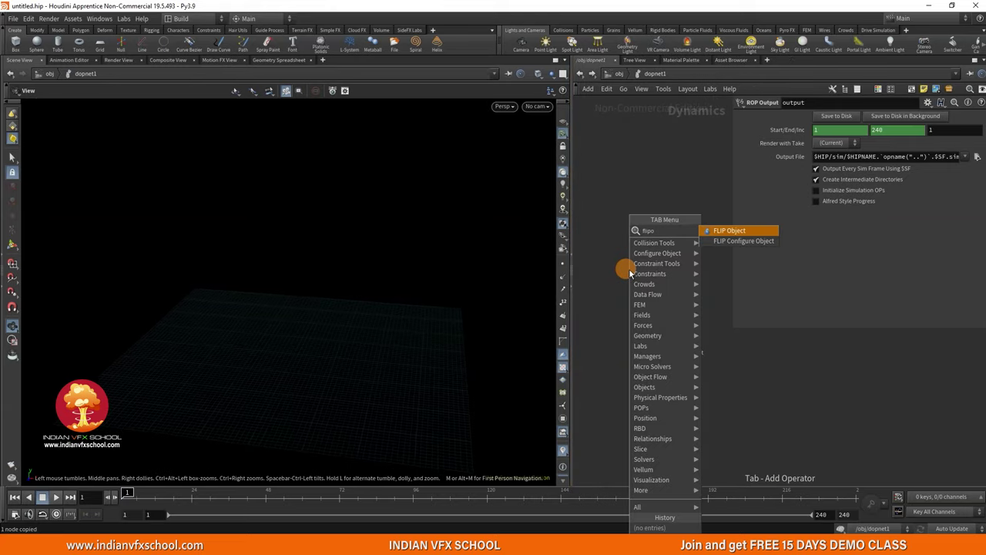
key("Return")
left_click(629, 269)
scroll(630, 269, "up", 2)
Add a FLIP Solver and wire it between the FLIP Object and the output node.
key("Tab")
type("flips")
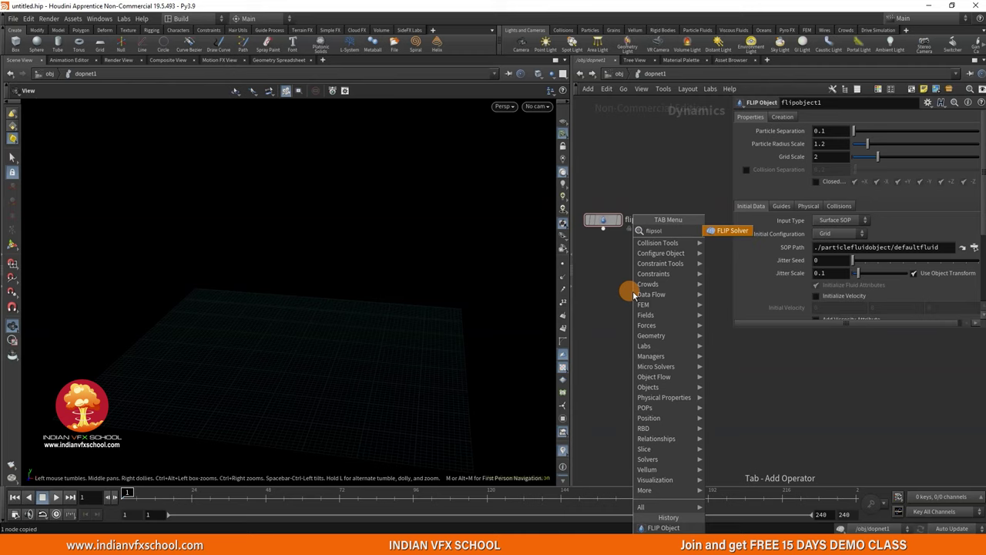
type("ol")
key("Return")
left_click(648, 293)
left_click_drag(604, 230, 686, 348)
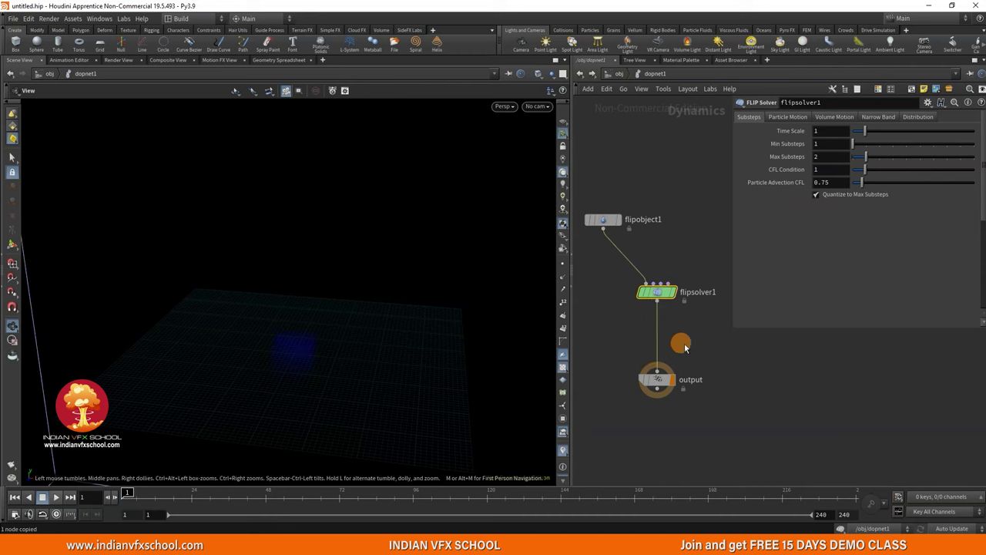
Clear the SOP path in the FLIP Object's initial data.
left_click(602, 220)
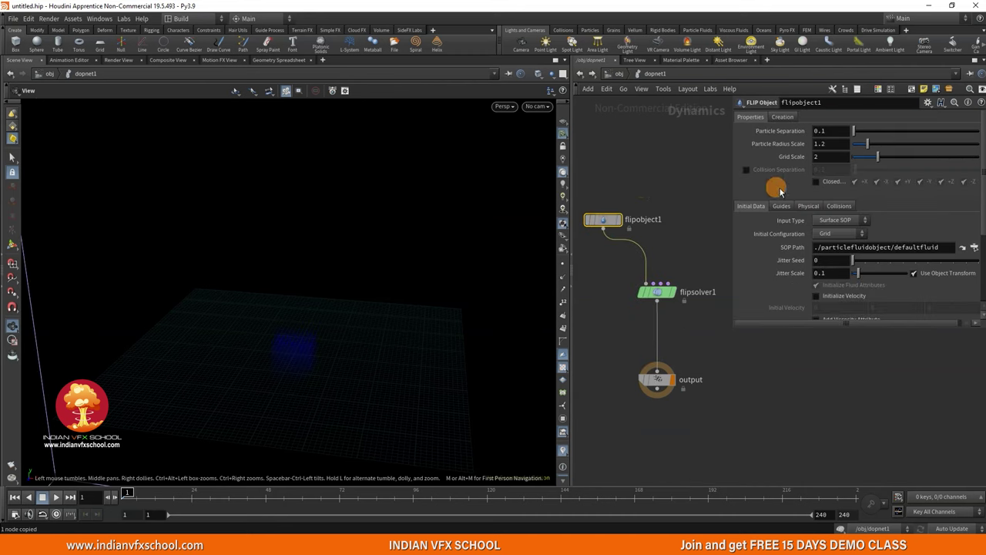
triple_click(845, 247)
key("BackSpace")
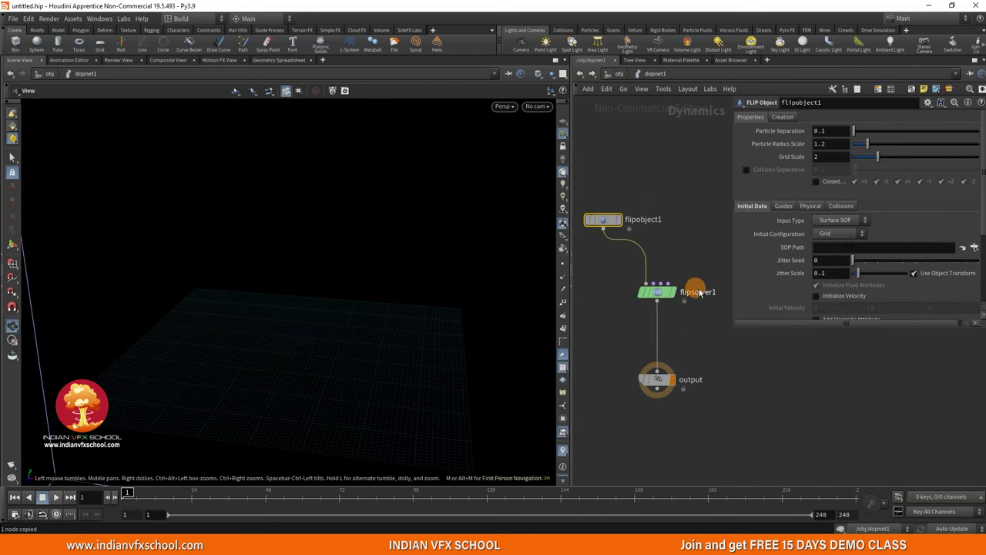
Add a Volume Source node and connect it to the FLIP Solver's last input.
key("Tab")
type("volsou")
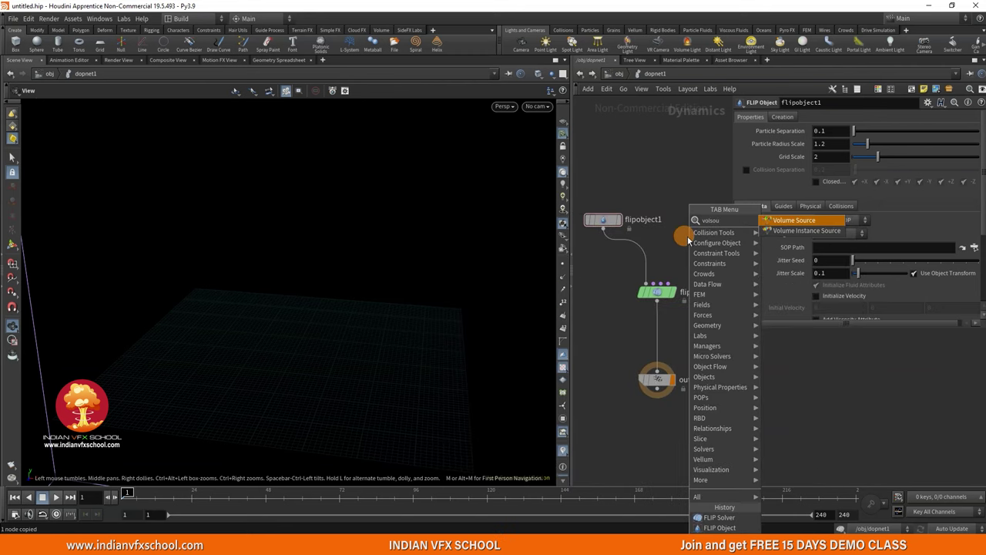
key("Return")
key("Return")
left_click_drag(687, 236, 690, 260)
middle_click_drag(689, 260, 661, 278)
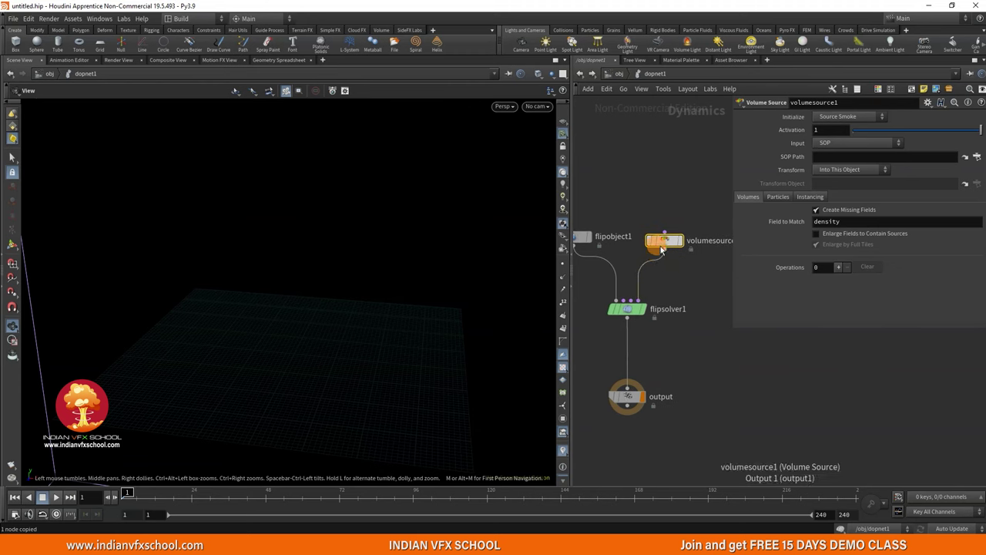
Enable Source Particles on the Volume Source, clear its group and set the SOP path to /obj/geo1/null1.
left_click(779, 199)
left_click(830, 212)
left_click_drag(852, 222, 785, 222)
key("BackSpace")
left_click(366, 332)
right_click_drag(350, 202, 292, 309)
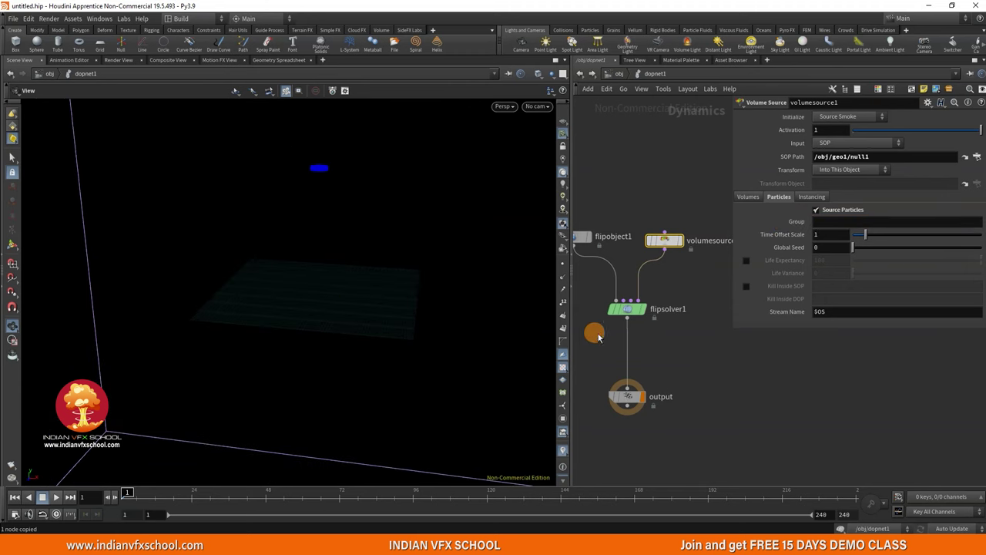
Insert a Gravity Force node between the FLIP Solver and the output node.
middle_click_drag(644, 356, 676, 334)
left_click(676, 335)
key("Tab")
type("grav")
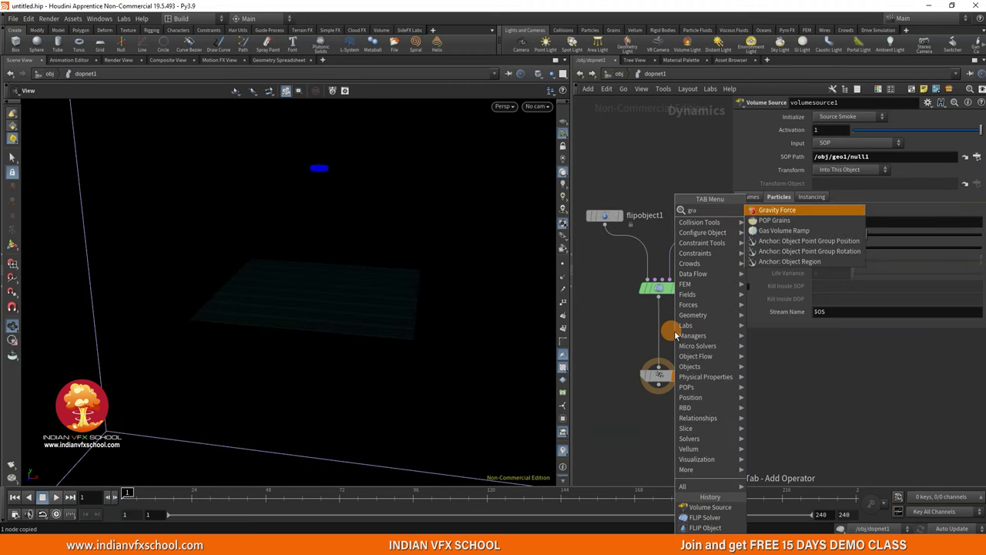
left_click(760, 217)
left_click(659, 326)
left_click_drag(327, 304, 229, 409)
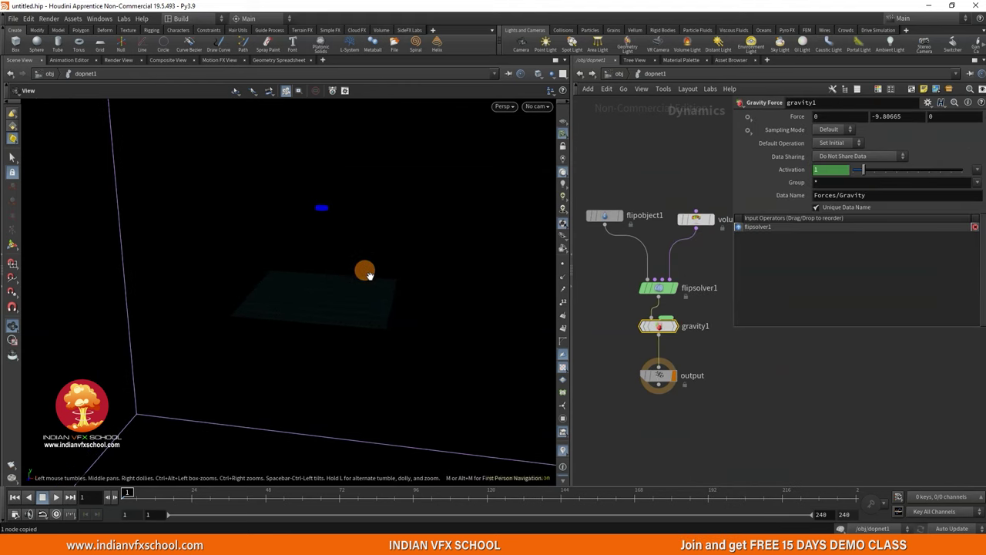
Play the simulation briefly to check the fluid falling, and return to frame 1.
left_click(55, 499)
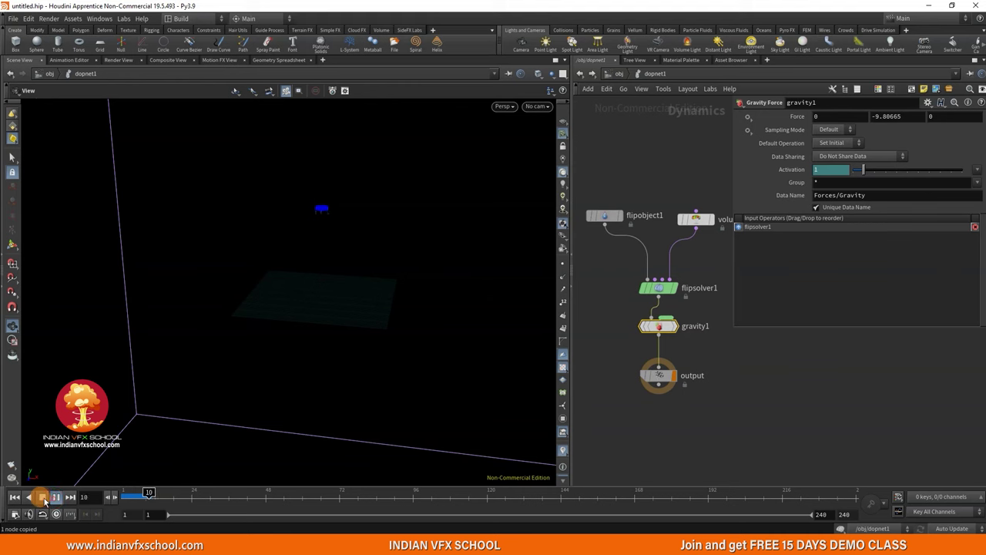
left_click(42, 497)
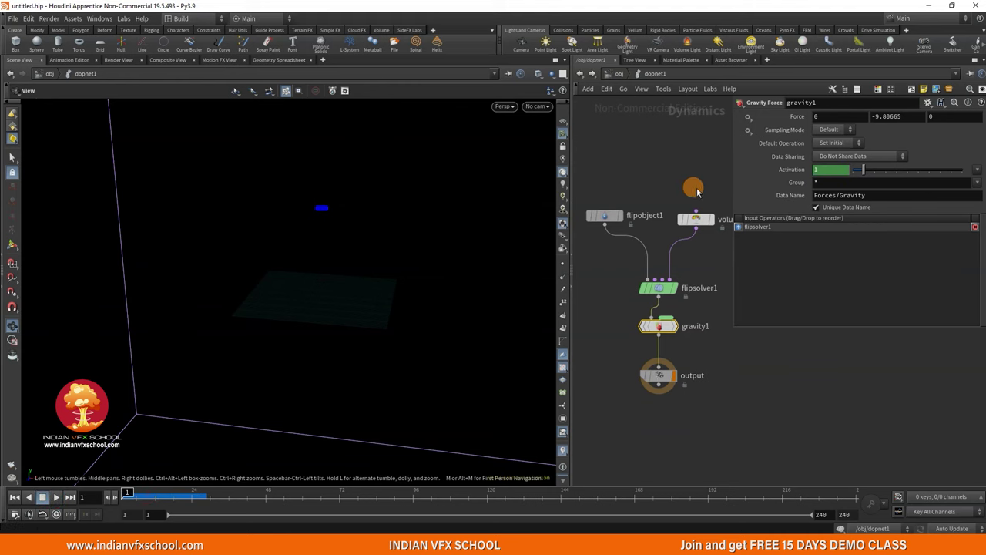
scroll(617, 210, "up", 3)
Link the Points from Volume point separation to the FLIP Object's particle separation with a relative channel reference.
left_click(607, 213)
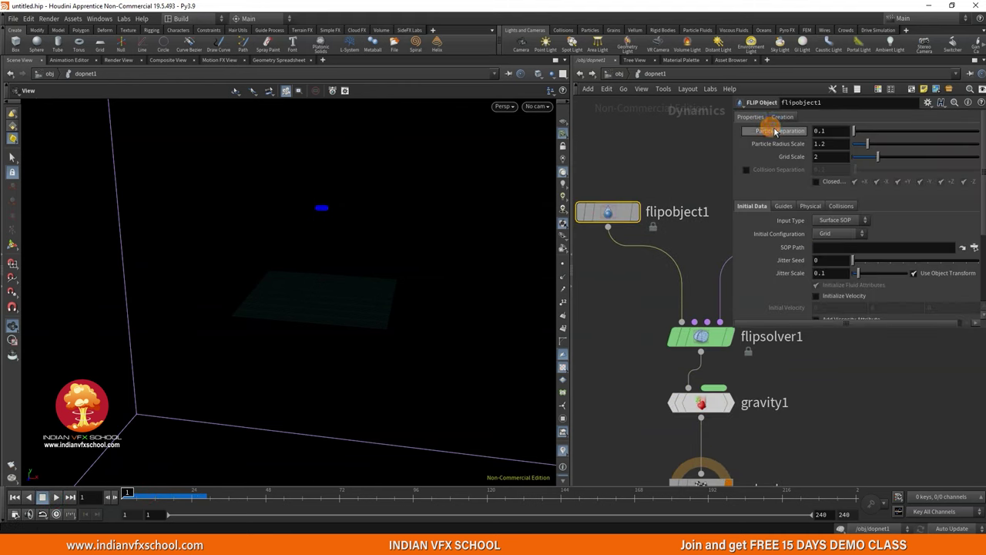
right_click(776, 131)
key("Escape")
left_click(619, 74)
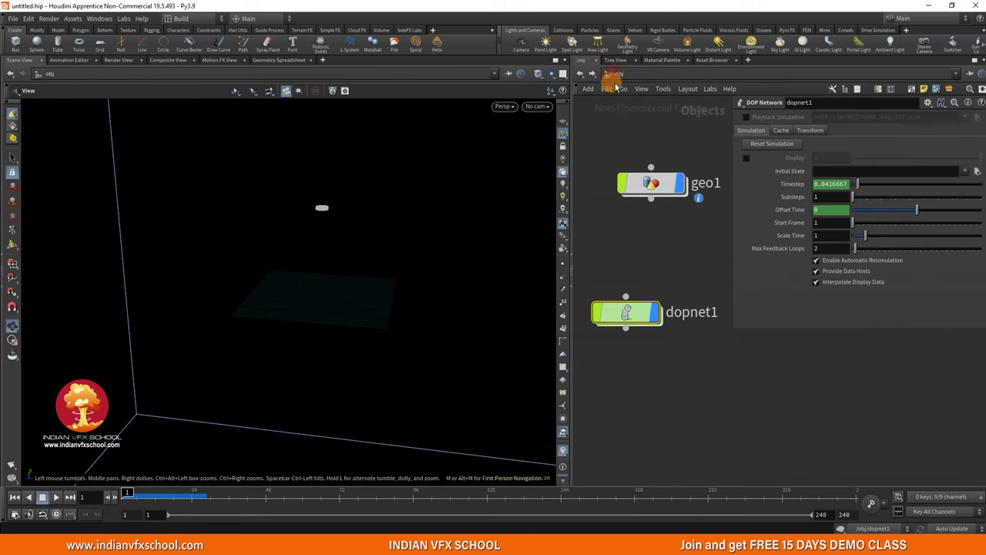
double_click(655, 185)
left_click(667, 288)
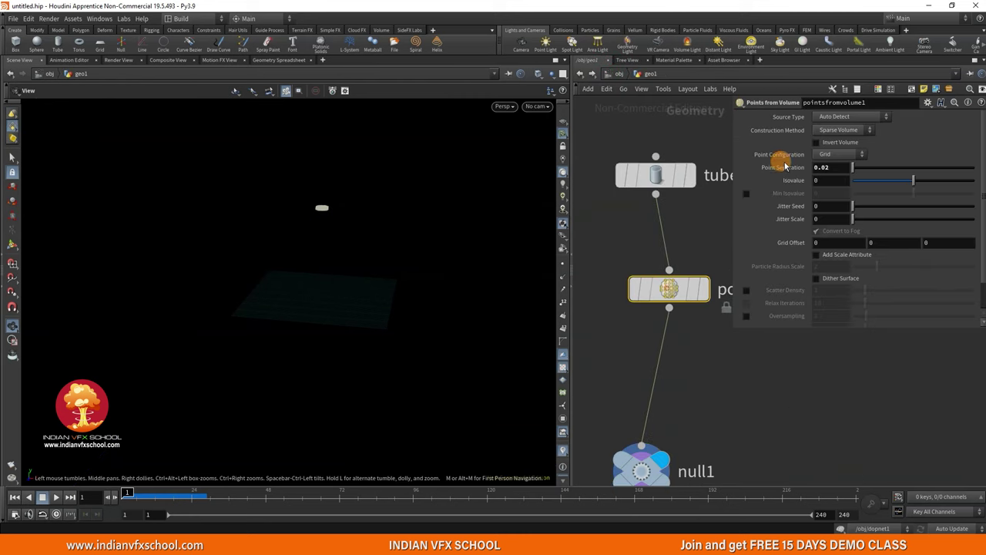
right_click(785, 166)
left_click(817, 268)
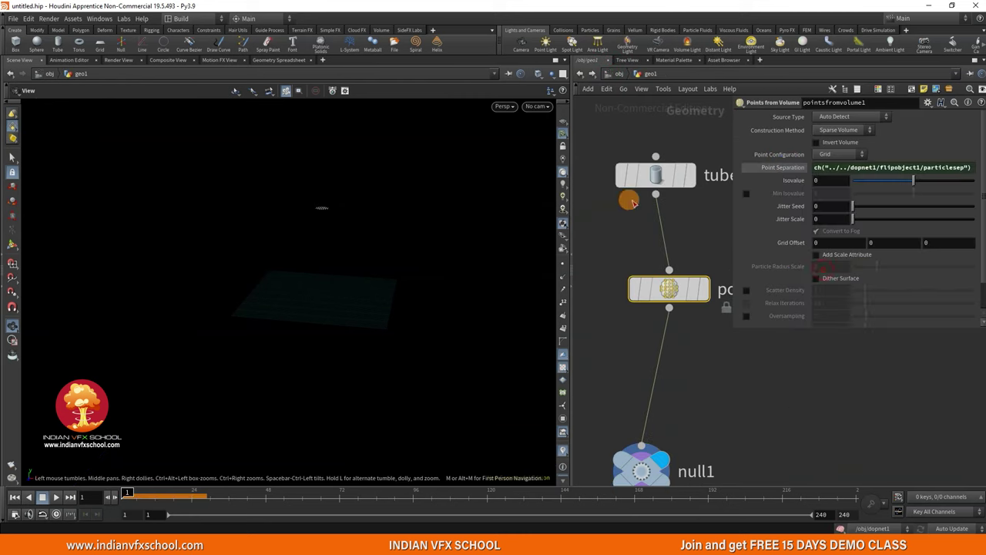
Set the FLIP Object's particle separation to 0.035 in the DOP network and play the simulation.
left_click(614, 73)
double_click(629, 312)
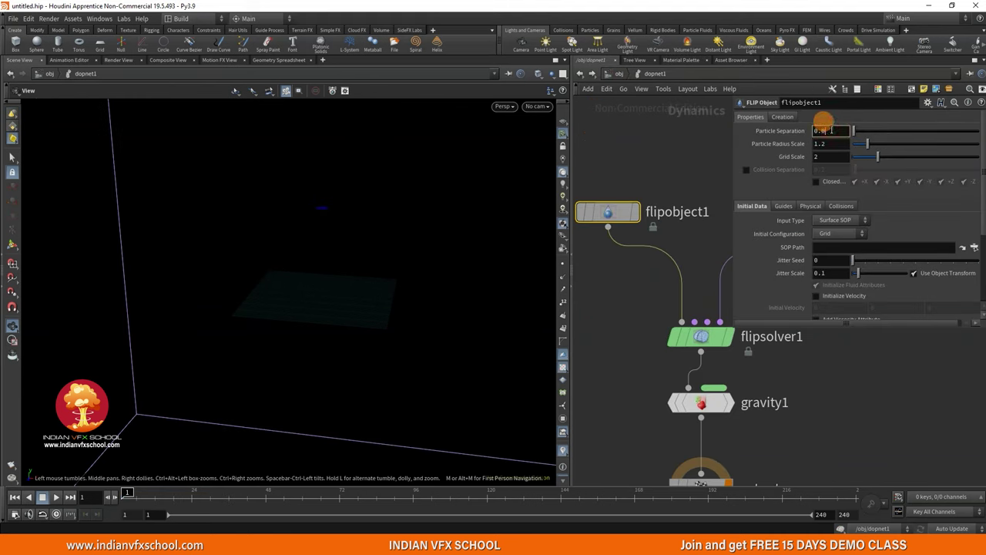
left_click(235, 410)
left_click(55, 497)
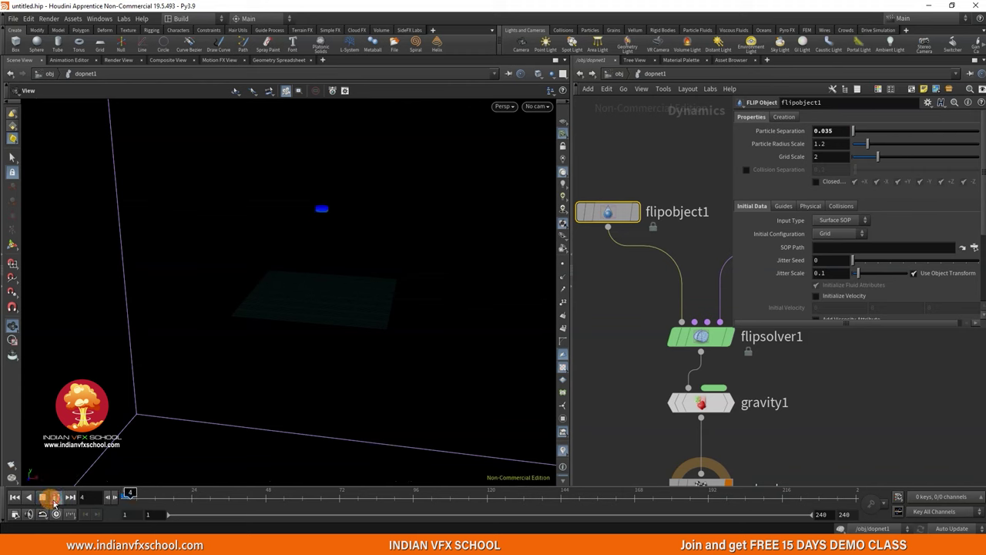
Set the FLIP Object's physical viscosity to 2000.
left_click_drag(359, 182, 390, 116)
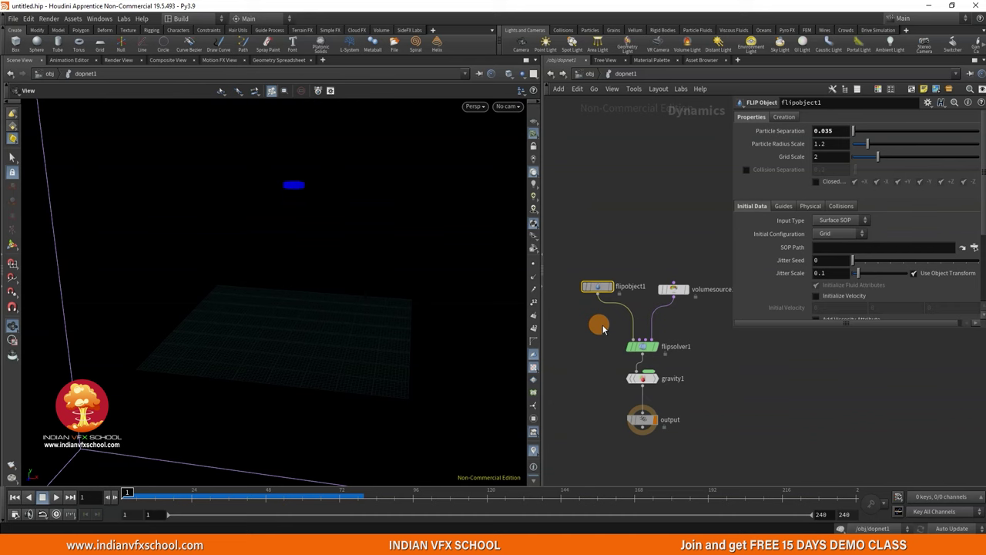
scroll(599, 319, "up", 3)
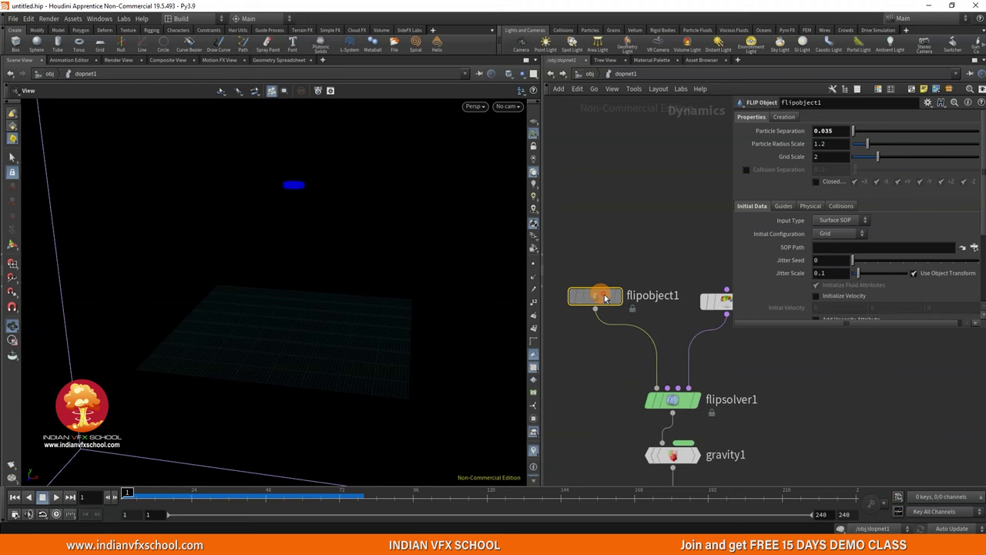
scroll(609, 190, "up", 2)
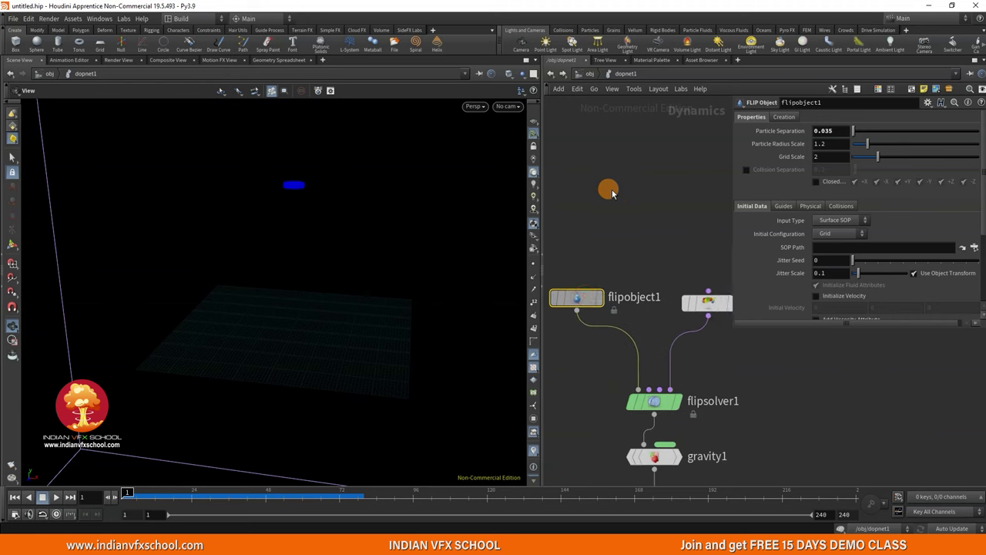
left_click(809, 206)
scroll(818, 254, "down", 3)
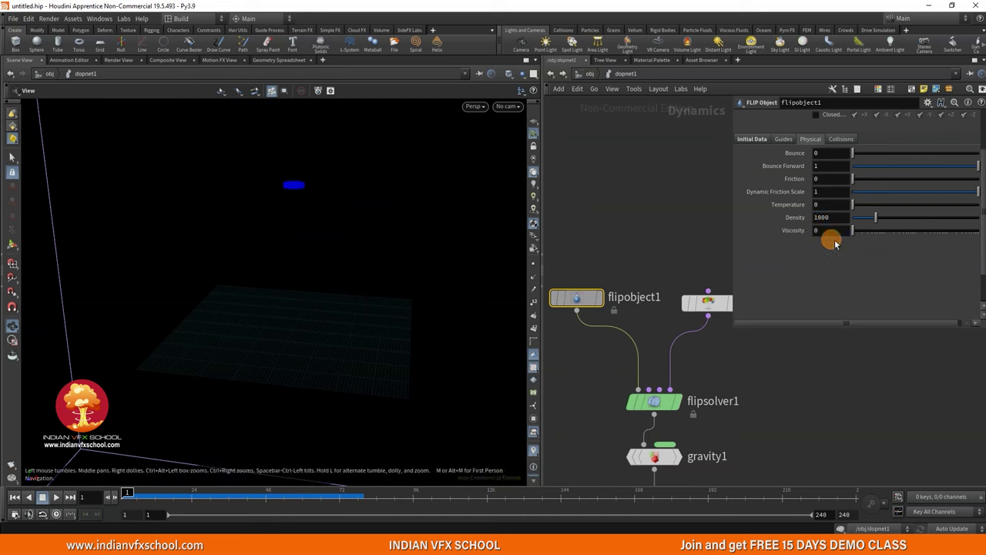
left_click(824, 231)
type("2000")
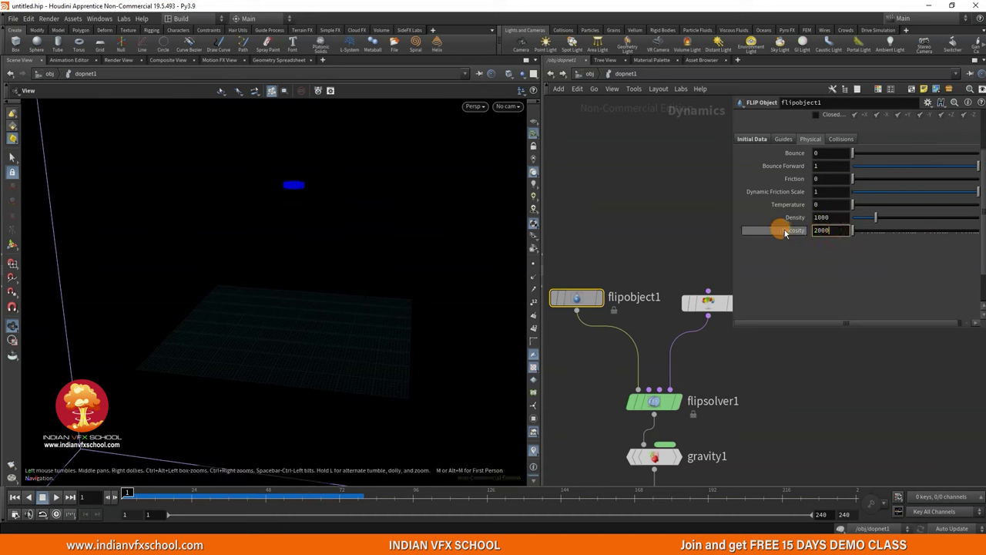
key("Return")
Play the simulation briefly with the new viscosity value and return to frame 1.
scroll(639, 278, "down", 3)
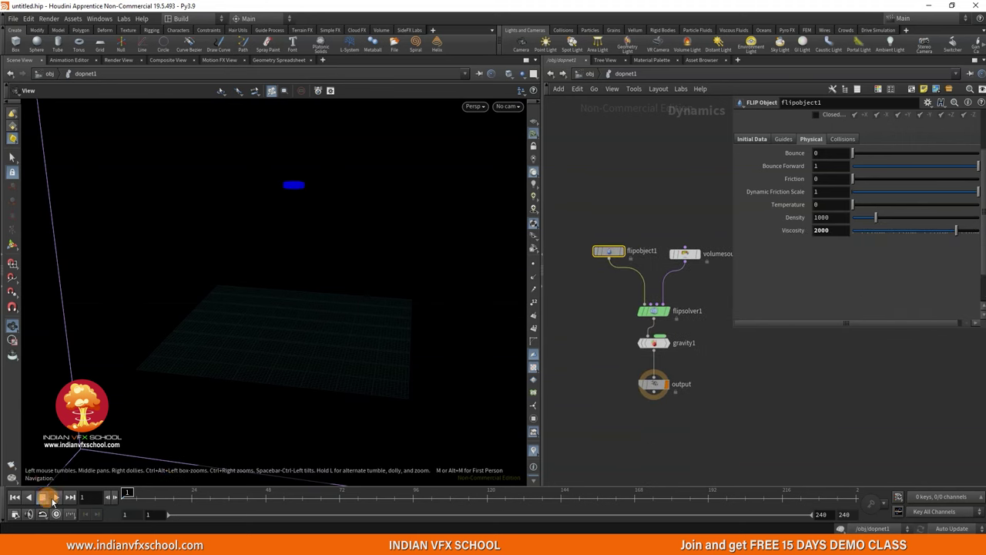
left_click(55, 500)
left_click(129, 500)
Enable viscosity in the FLIP Solver's volume motion settings.
scroll(678, 318, "up", 3)
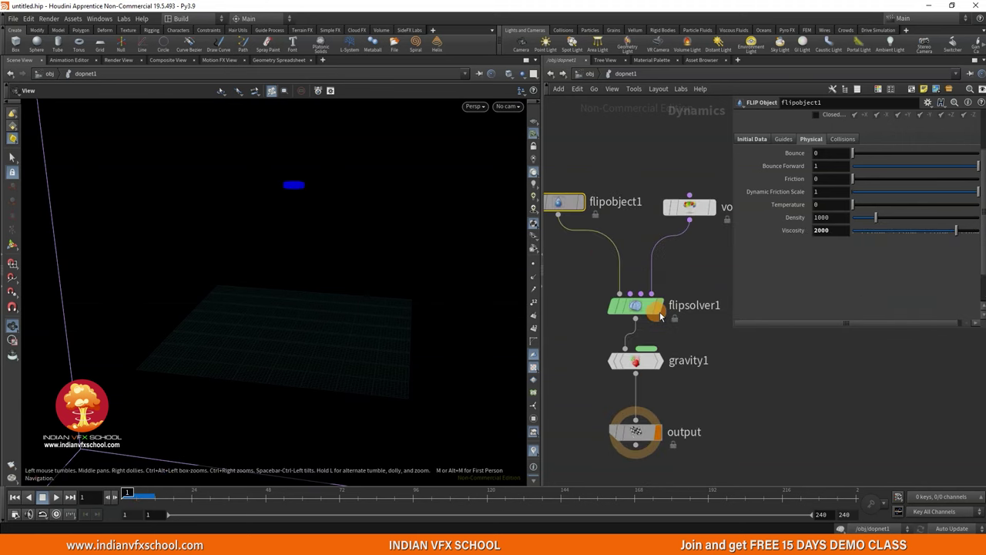
left_click(659, 312)
left_click(834, 117)
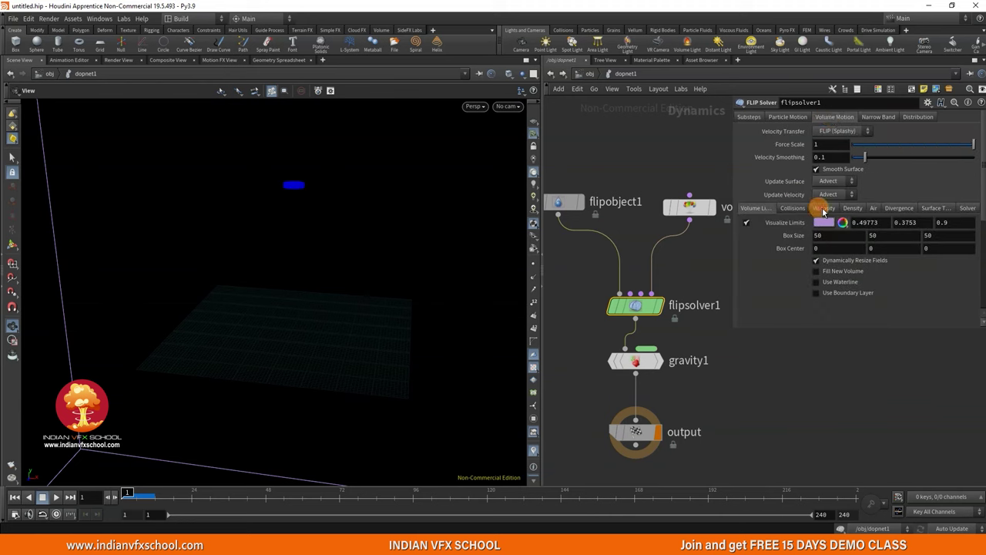
left_click(823, 210)
left_click(826, 221)
Play the simulation to check the viscous fluid falling, and return to frame 1.
left_click(55, 497)
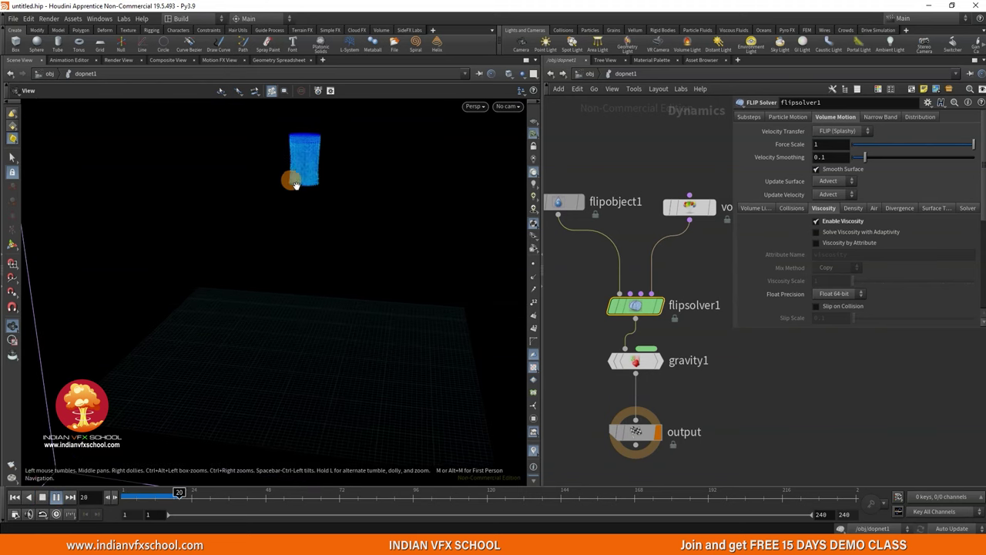
left_click(55, 497)
left_click_drag(164, 491, 122, 493)
right_click_drag(262, 308, 197, 410)
right_click_drag(289, 291, 231, 362)
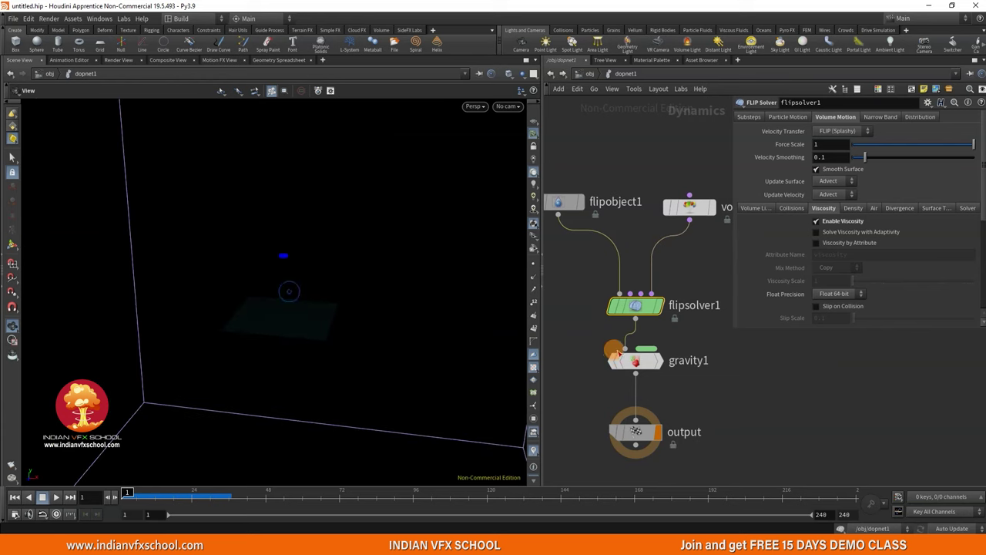
Reposition the output and gravity nodes below the FLIP Solver, leaving space between them for another node.
right_click_drag(619, 354, 599, 380)
middle_click_drag(599, 380, 621, 295)
right_click_drag(621, 295, 652, 317)
left_click_drag(656, 323, 622, 377)
left_click_drag(659, 275, 632, 286)
Turn off Visualize Limits for the FLIP Solver's volume limits box.
left_click_drag(312, 330, 295, 319)
right_click_drag(353, 210, 269, 352)
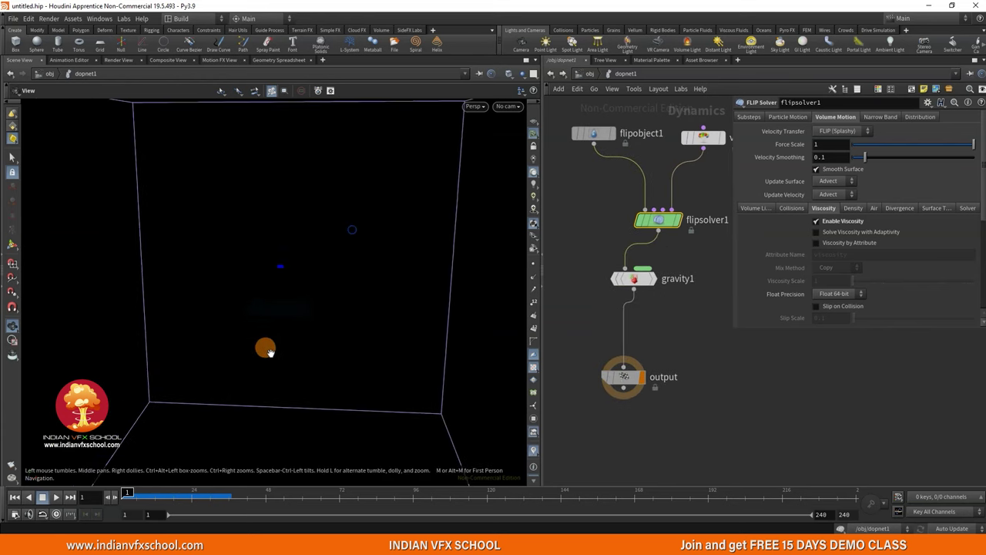
left_click(753, 208)
left_click(745, 222)
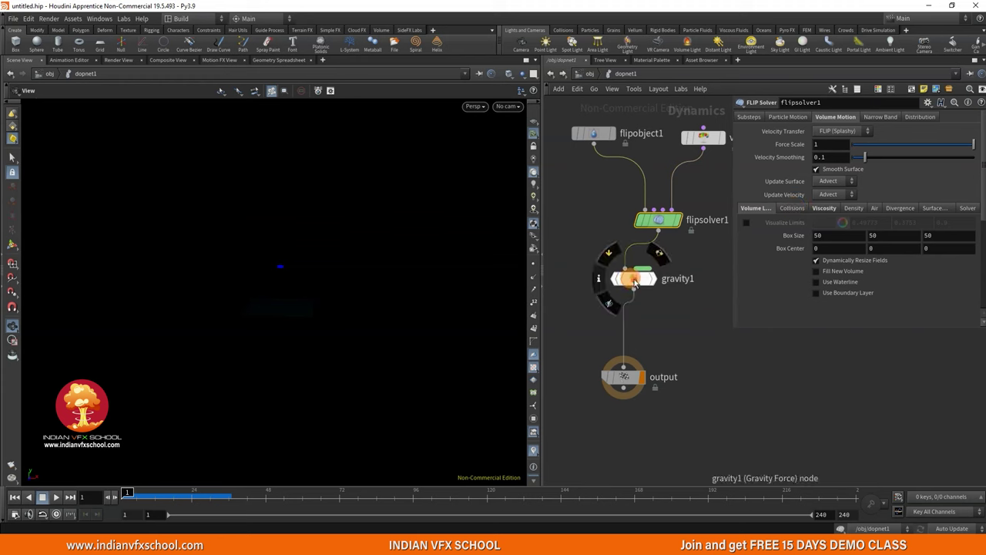
scroll(260, 287, "up", 3)
scroll(284, 243, "up", 3)
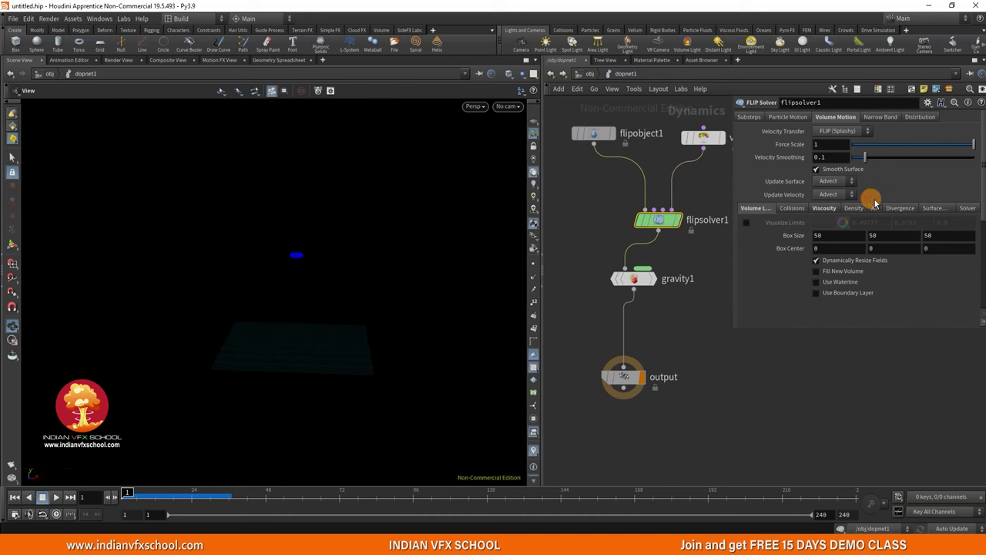
Examine the FLIP Solver's collision settings, including the Stick on Collision option.
left_click(794, 208)
scroll(824, 239, "down", 2)
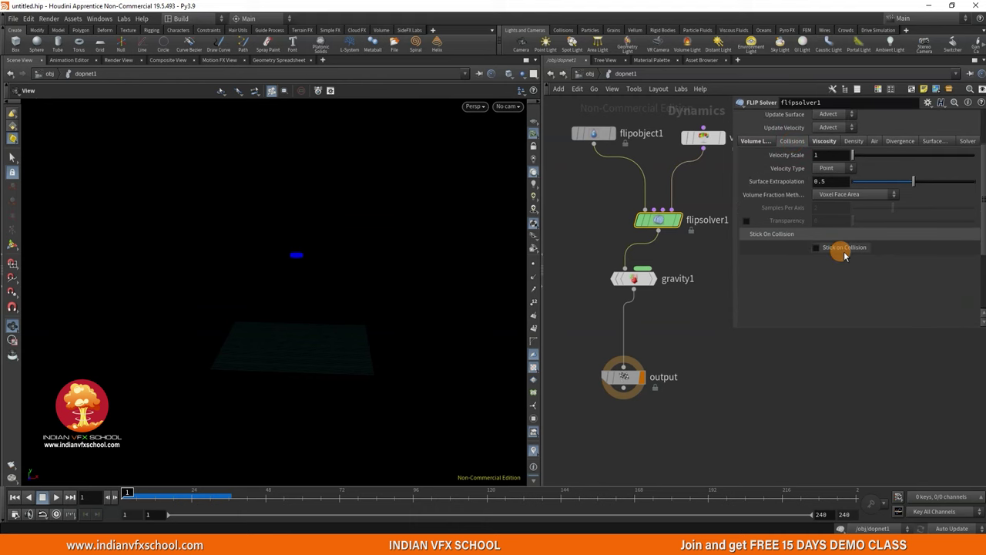
scroll(715, 323, "down", 2)
Add a Ground Plane node beside the gravity node in the DOP network.
middle_click_drag(666, 336, 692, 325)
scroll(631, 309, "up", 2)
key("Tab")
type("gro")
key("Return")
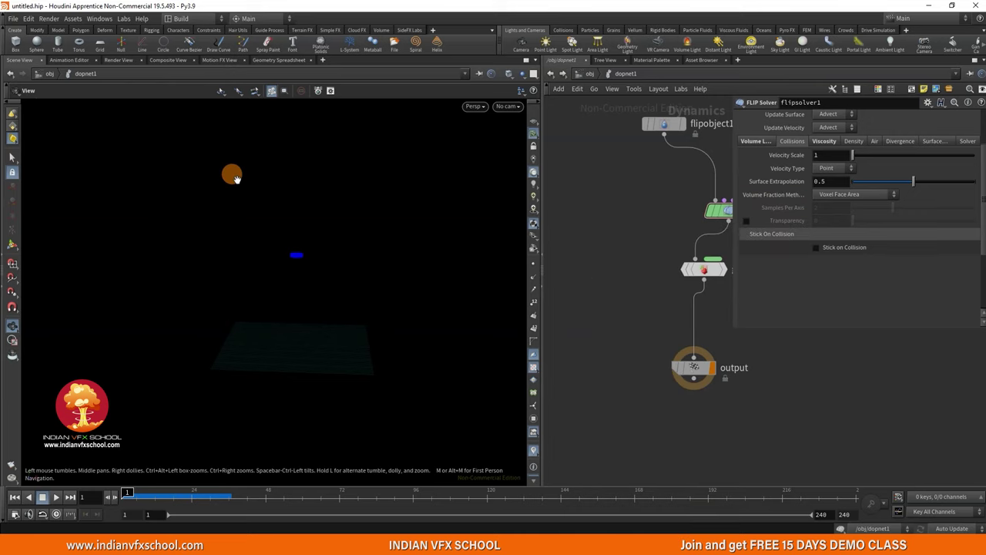
key("Tab")
type("group")
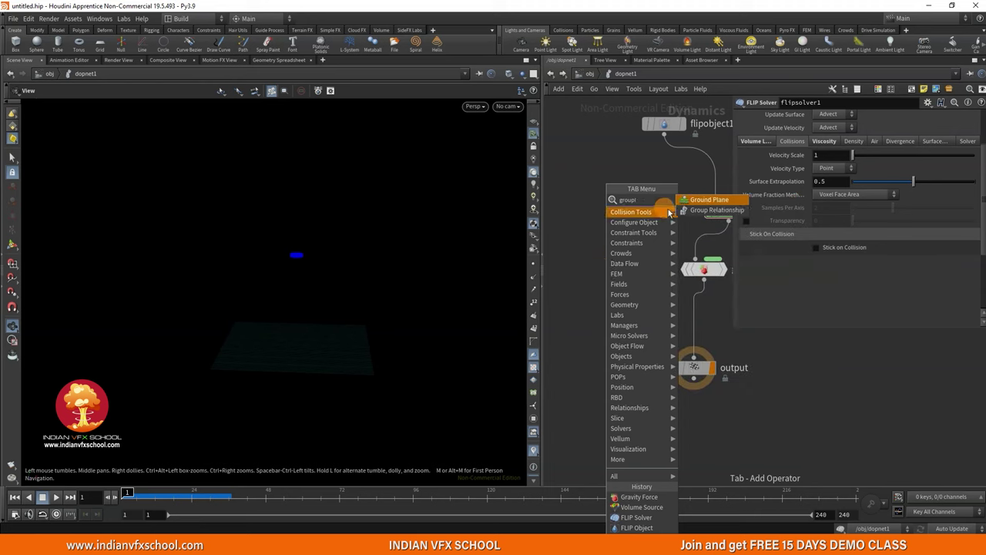
left_click(705, 200)
left_click(584, 279)
Insert a Merge node between the gravity and output nodes.
key("Tab")
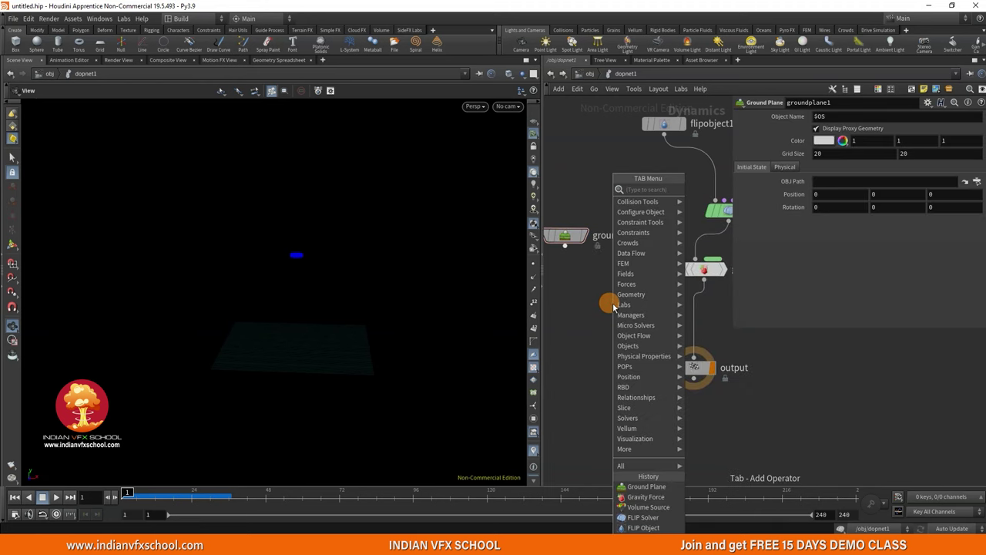
type("merge")
key("Return")
left_click(614, 307)
Wire the ground plane into the Merge node and place groundplane1 above gravity1 in the input order.
left_click_drag(566, 246, 693, 325)
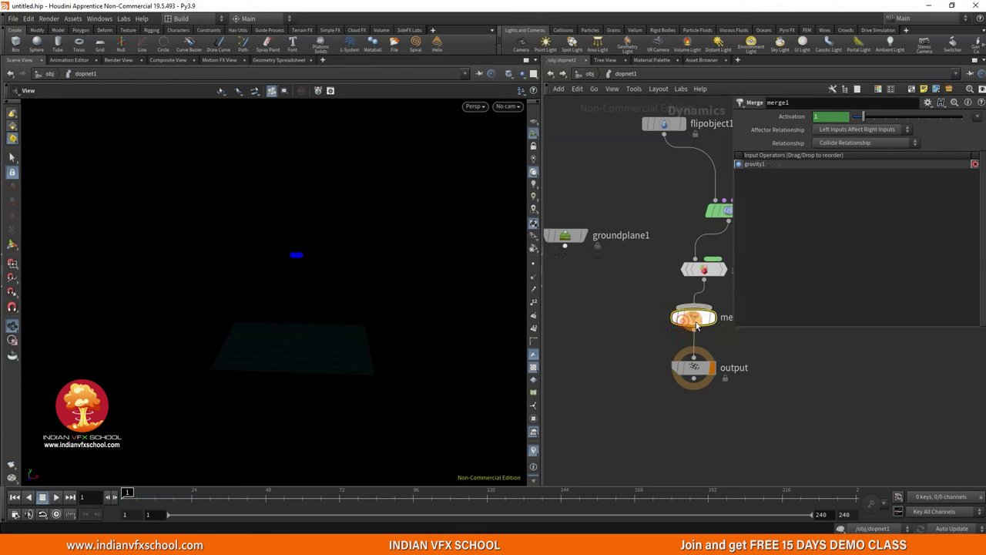
left_click_drag(565, 246, 682, 316)
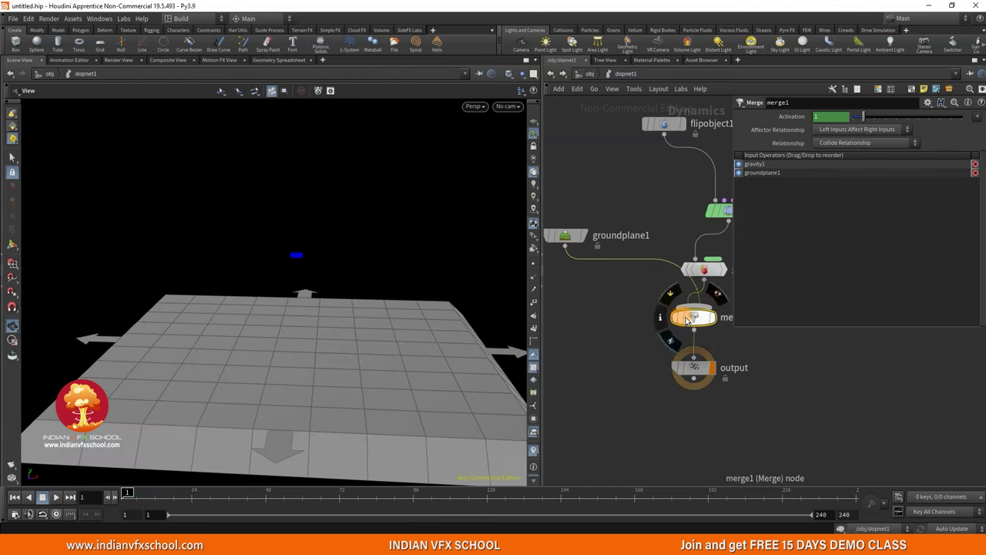
left_click_drag(740, 177, 741, 164)
Play the simulation to check the fluid landing on the ground plane, and return to frame 1.
left_click_drag(270, 332, 309, 261)
left_click(55, 497)
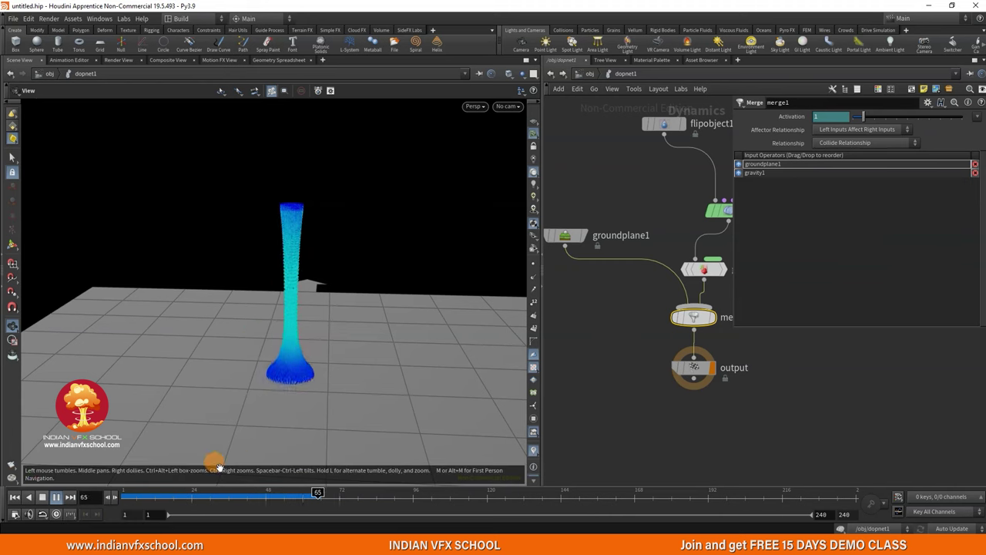
left_click_drag(164, 498, 106, 497)
In geo1, insert a Point Velocity node between Points from Volume and the null, with initialization Set to Value.
scroll(609, 200, "down", 3)
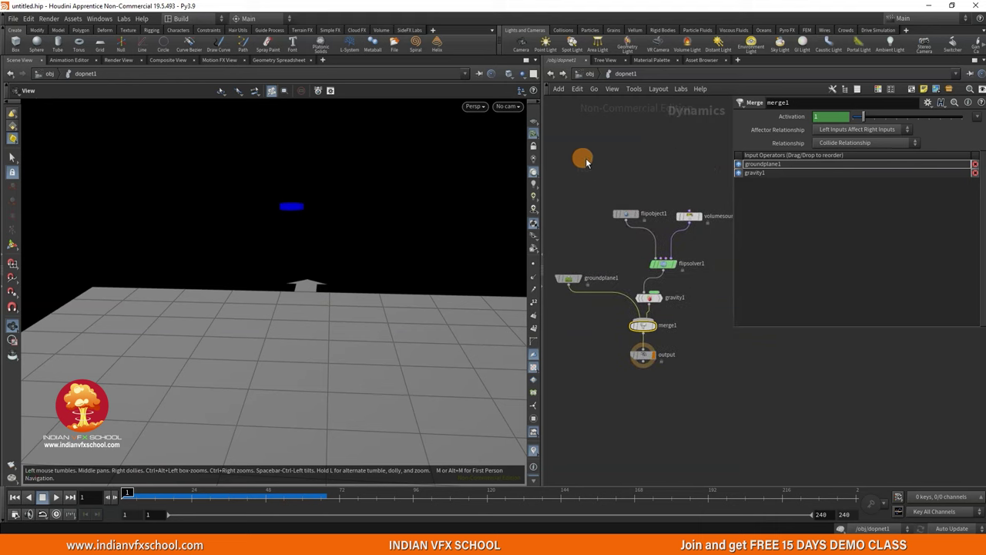
left_click(585, 73)
double_click(614, 192)
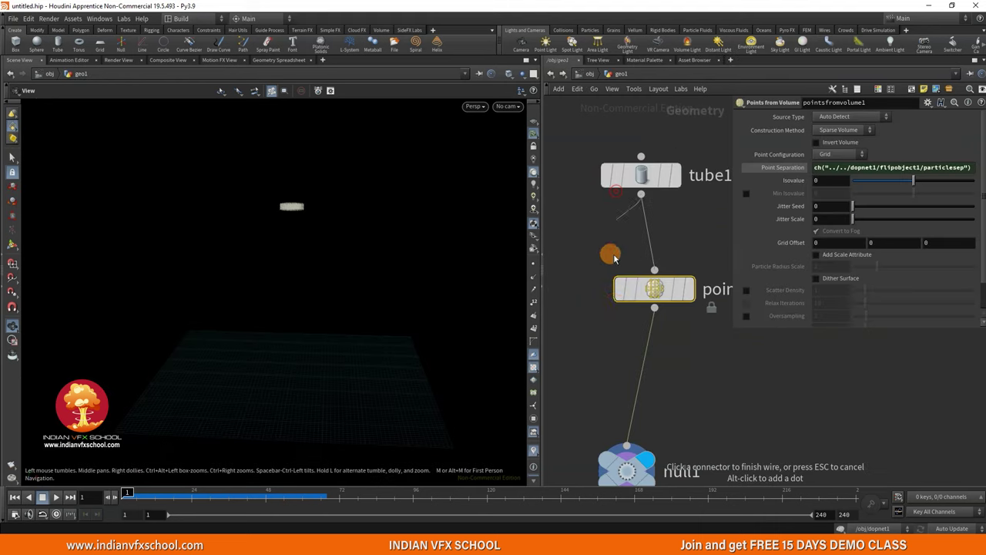
left_click(647, 279)
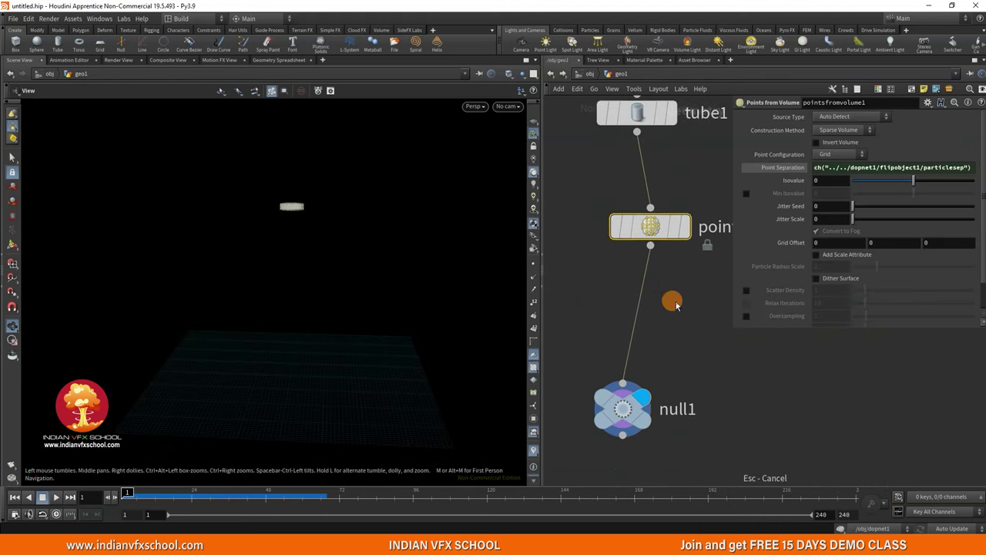
left_click(671, 302)
type("poive")
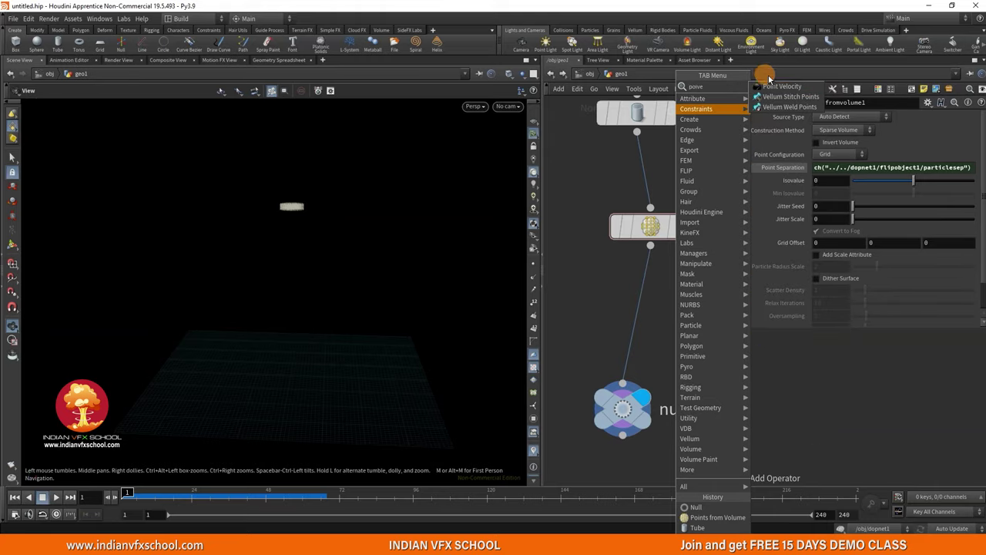
left_click(775, 87)
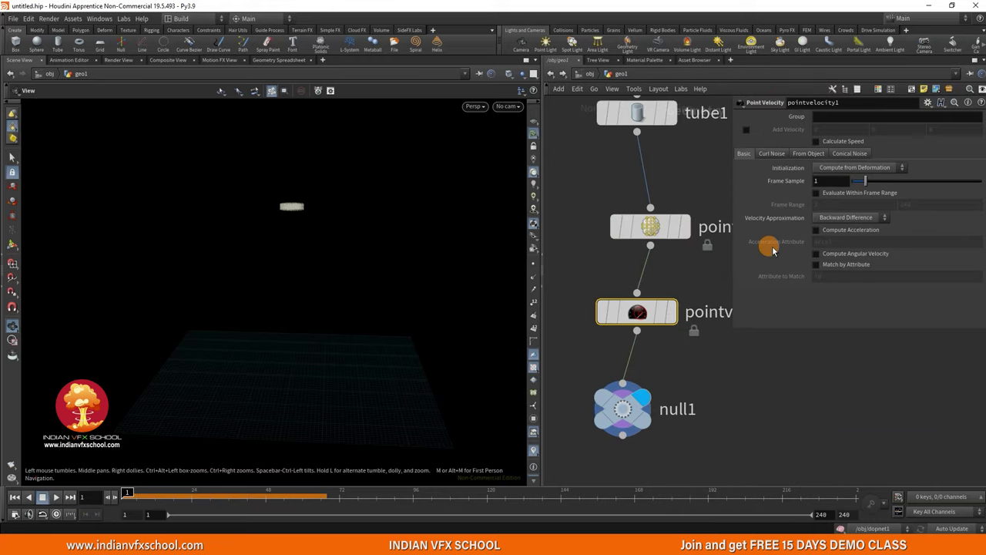
left_click(855, 169)
left_click(854, 194)
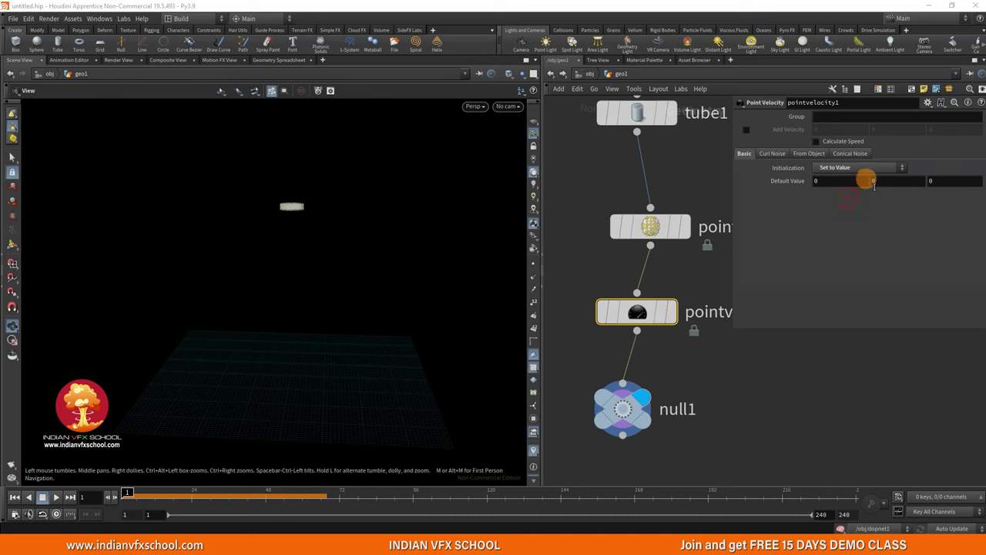
Return to the DOP network and play the simulation to check the source velocity, stopping at frame 23.
left_click(591, 73)
double_click(609, 312)
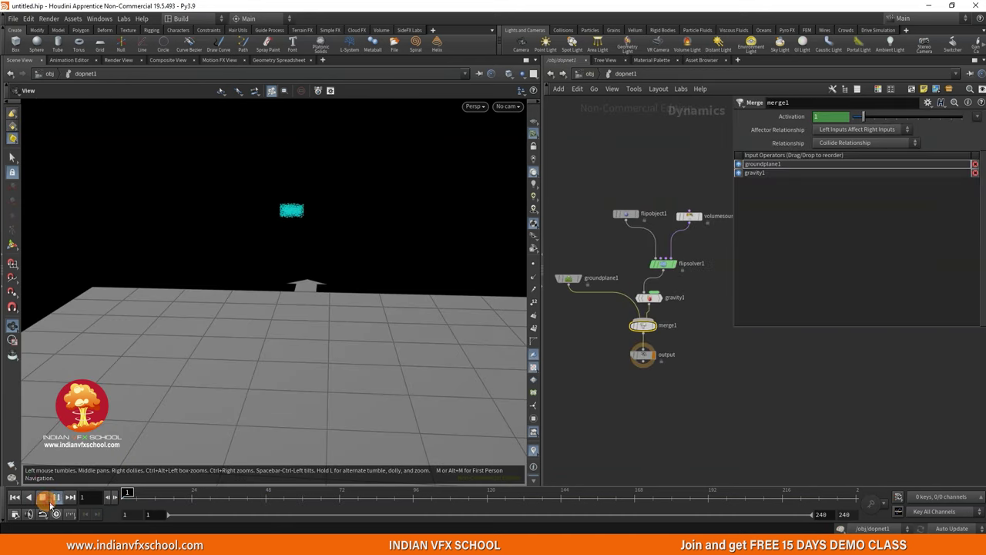
left_click(48, 501)
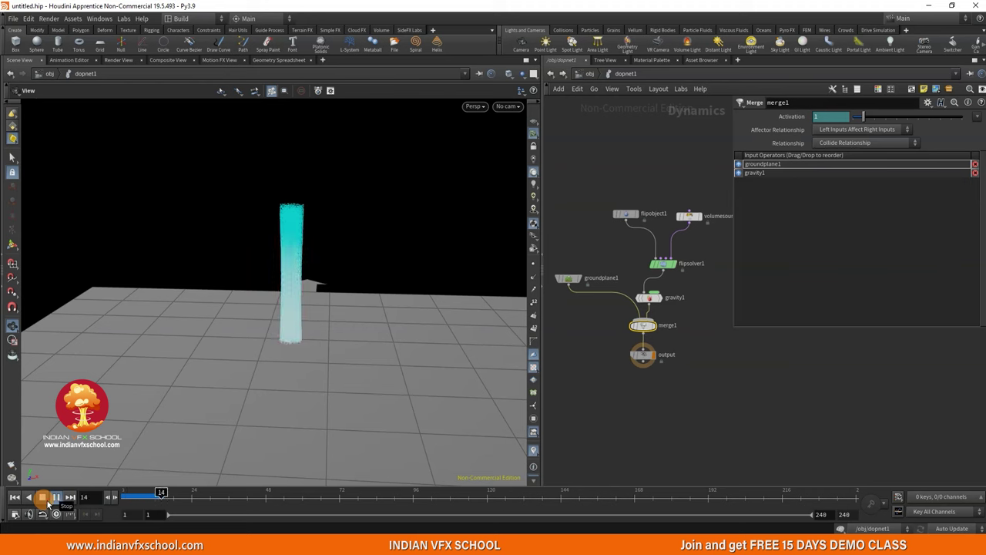
left_click(48, 499)
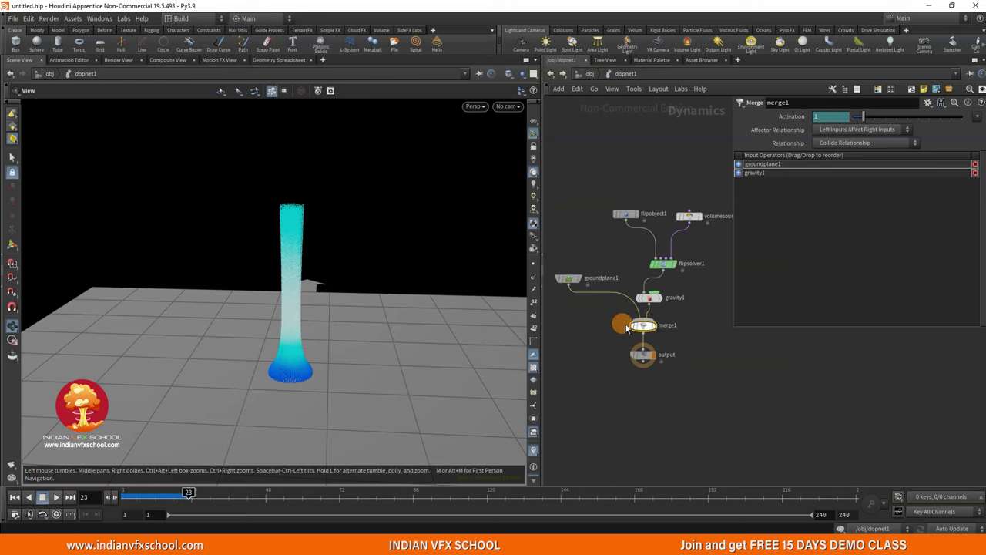
Hide the ground plane object in the viewport.
scroll(597, 320, "up", 3)
left_click(584, 297)
scroll(603, 336, "down", 3)
middle_click_drag(631, 353, 594, 353)
Examine the fluid column and its spreading base from several angles and distances.
middle_click_drag(179, 439, 301, 367)
right_click_drag(405, 244, 271, 442)
right_click(391, 215)
left_click(407, 228)
left_click_drag(291, 304, 337, 300)
right_click_drag(337, 300, 305, 353)
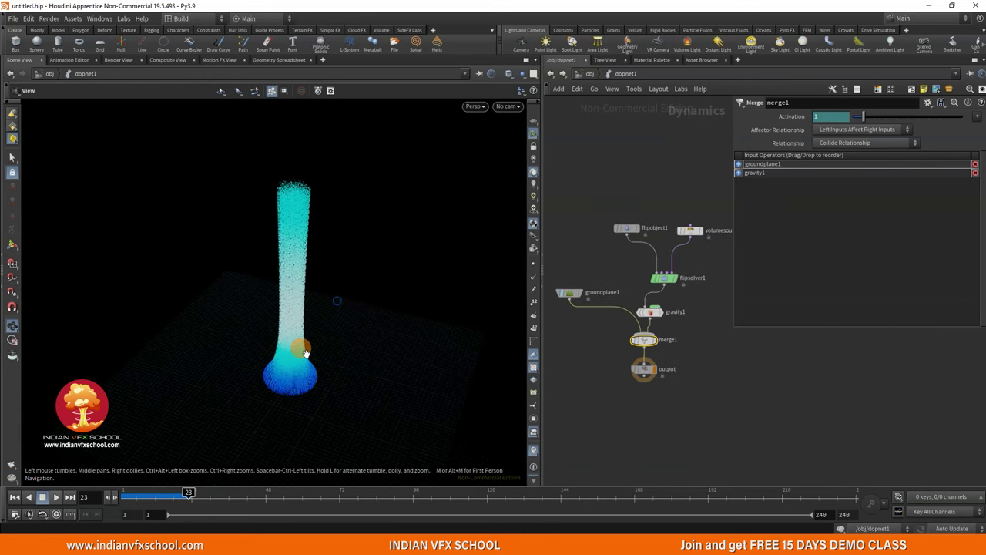
middle_click_drag(305, 353, 311, 325)
left_click_drag(337, 284, 366, 265)
Set the FLIP Object's viscosity to 20000 and play the simulation.
middle_click_drag(684, 315, 668, 327)
scroll(671, 301, "up", 3)
left_click(554, 192)
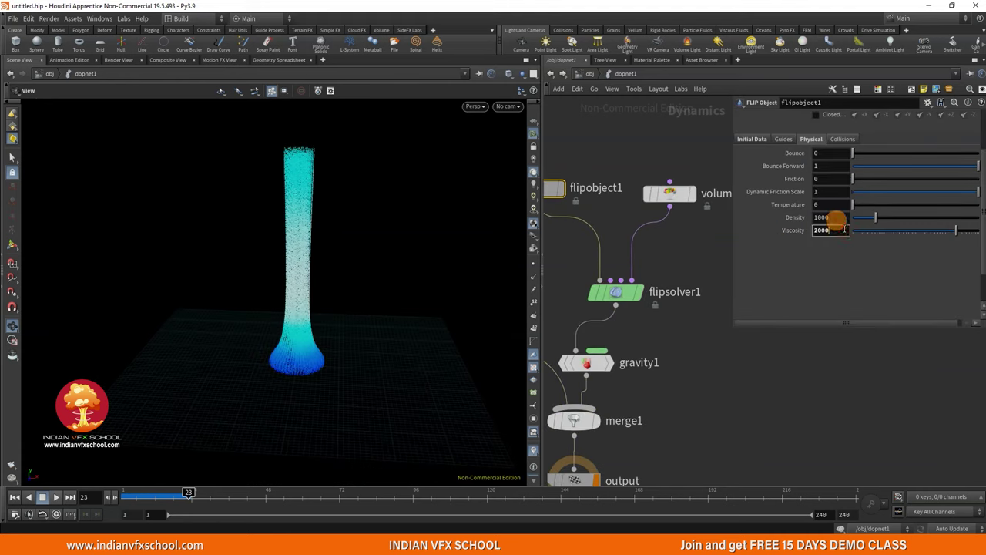
key("Return")
left_click(55, 498)
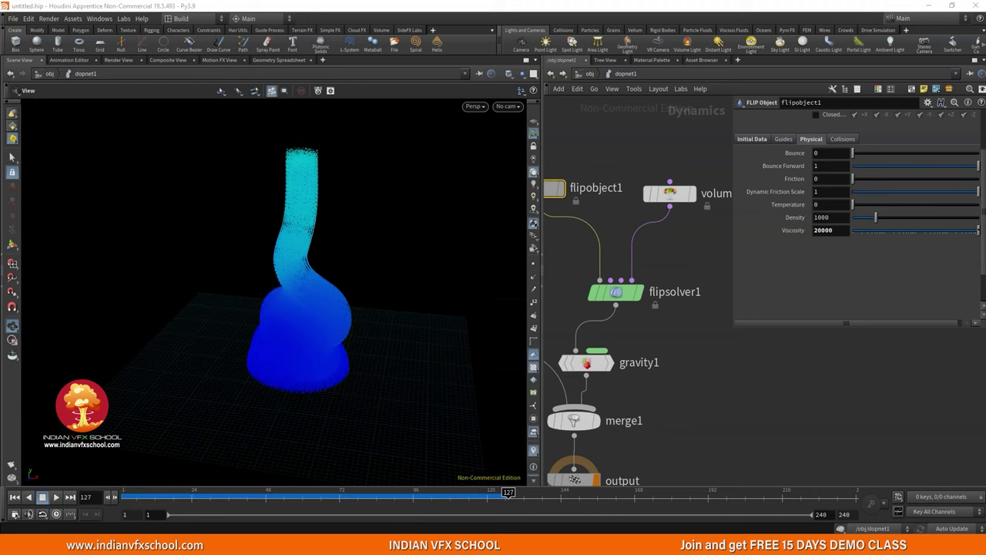
Replay the simulation from frame 1 and scrub to frame 86 to examine the folding slime close up.
scroll(293, 334, "up", 3)
left_click_drag(293, 334, 304, 297)
left_click_drag(167, 494, 48, 497)
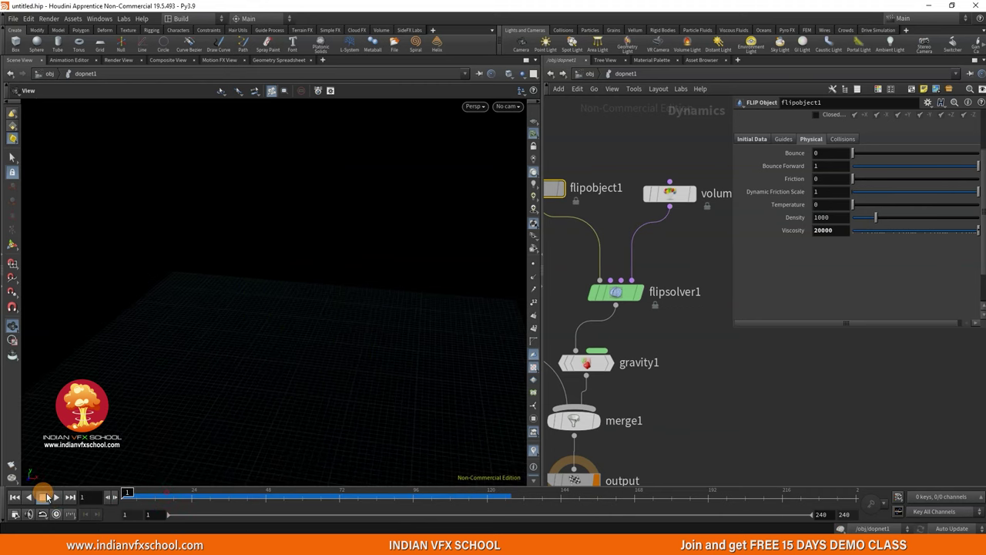
left_click(47, 500)
left_click_drag(241, 389, 279, 366)
scroll(260, 374, "up", 4)
left_click_drag(173, 493, 381, 492)
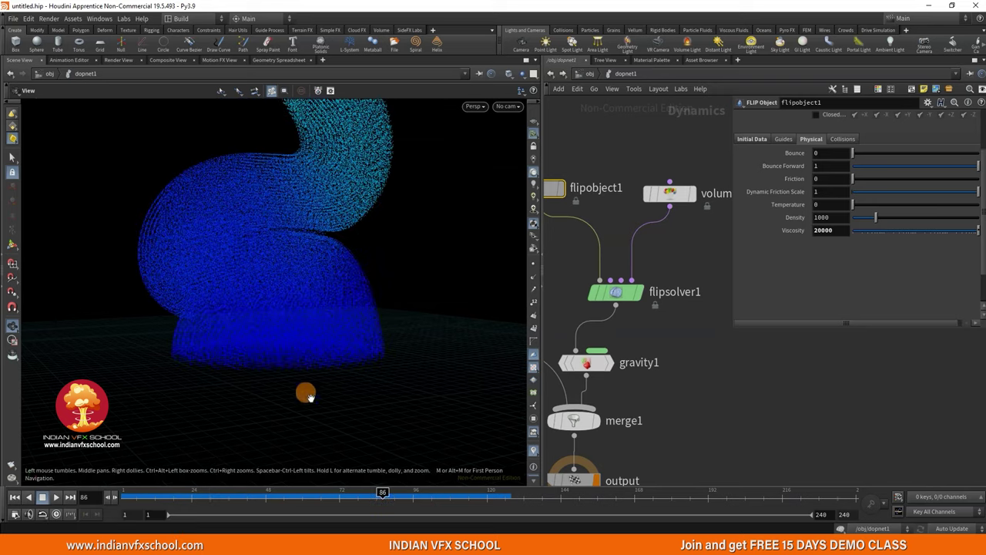
right_click_drag(348, 431, 260, 363)
left_click_drag(260, 363, 255, 378)
mouse_move(251, 340)
right_mouse_down()
mouse_move(198, 443)
mouse_move(211, 436)
right_mouse_up()
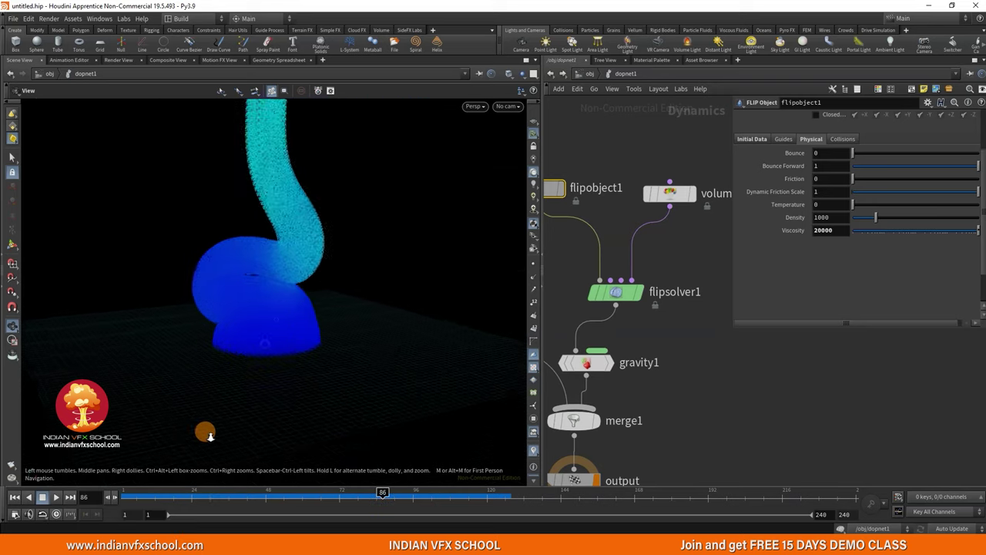
Return to frame 1 and enable Stick on Collision in the FLIP Solver's collision settings with a Stick Scale of 1.
middle_click_drag(257, 359, 233, 408)
left_click_drag(234, 409, 213, 430)
left_click(15, 497)
scroll(655, 419, "down", 2)
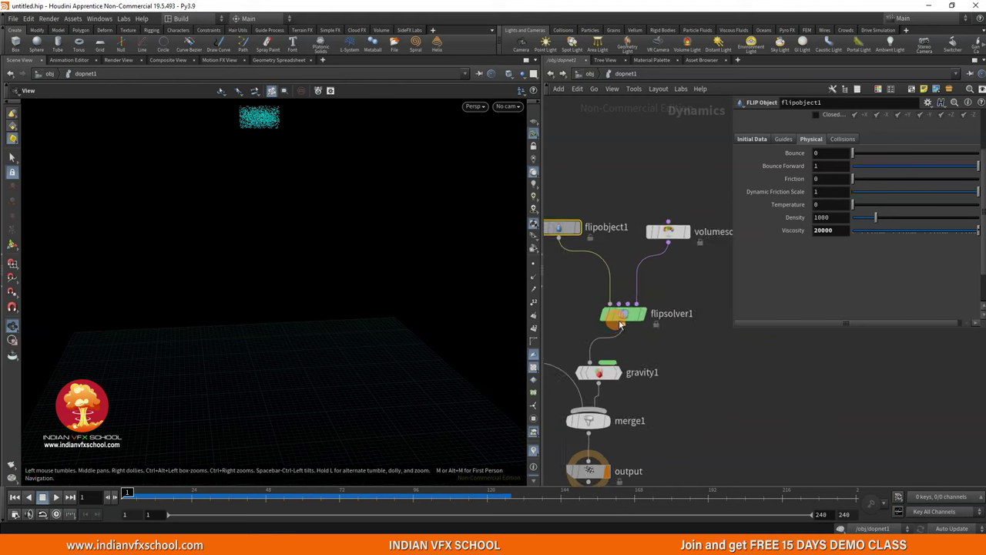
scroll(620, 322, "up", 2)
left_click(622, 315)
middle_click_drag(634, 311, 622, 307)
scroll(791, 230, "up", 1)
scroll(796, 231, "down", 1)
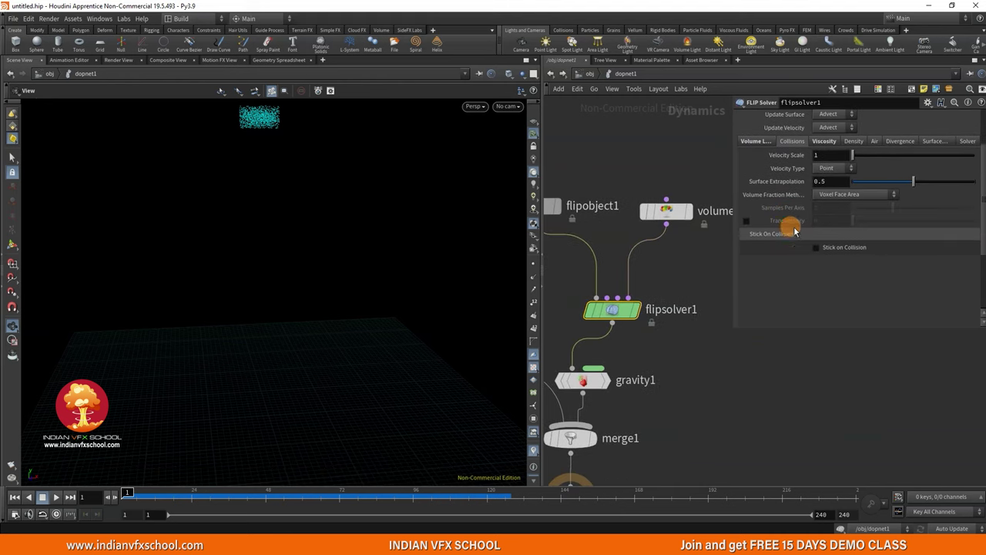
scroll(924, 259, "down", 1)
left_click_drag(956, 260, 890, 248)
left_click_drag(984, 242, 985, 244)
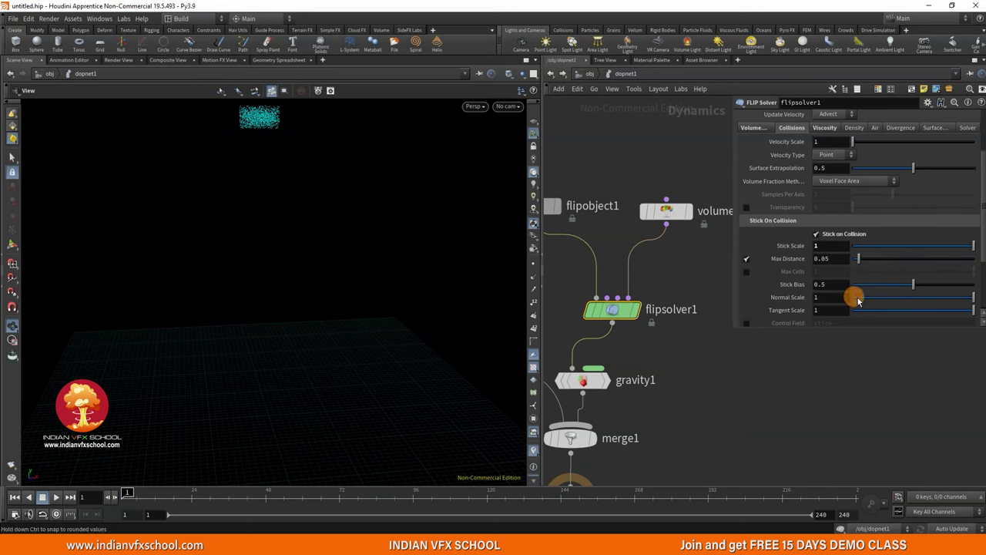
Play the simulation to frame 108 and watch how the slime meets the ground and folds.
left_click_drag(353, 396, 286, 380)
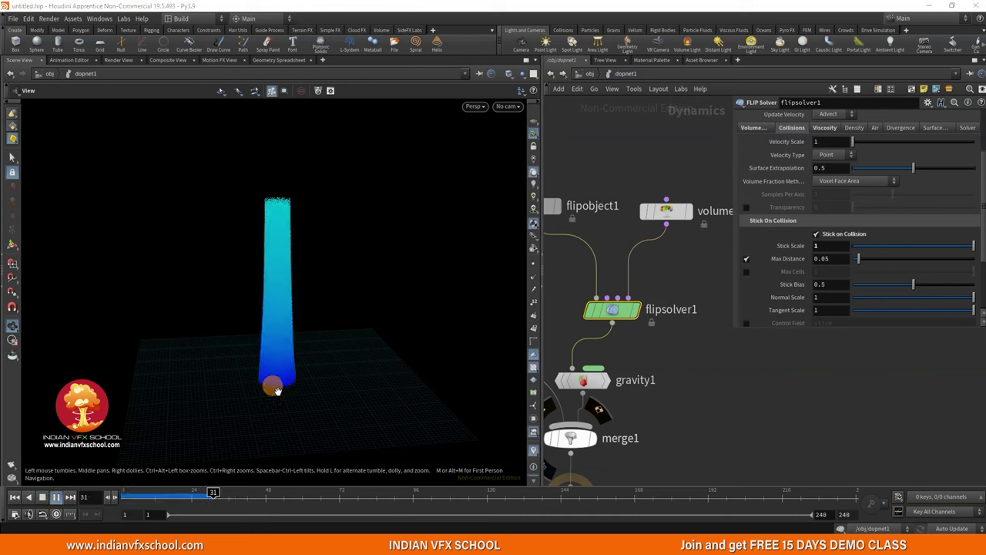
right_click_drag(341, 183, 301, 359)
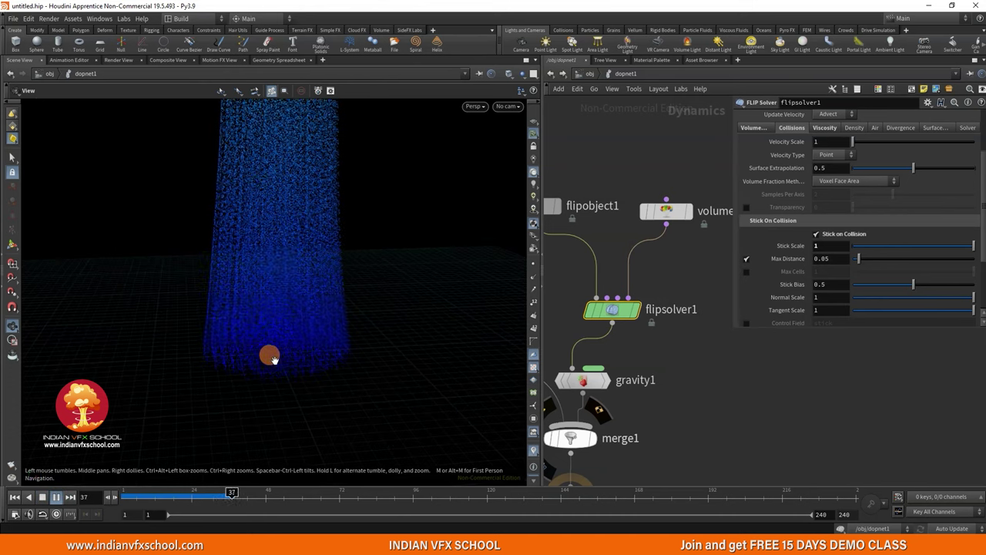
left_click(50, 496)
right_click_drag(224, 430, 173, 427)
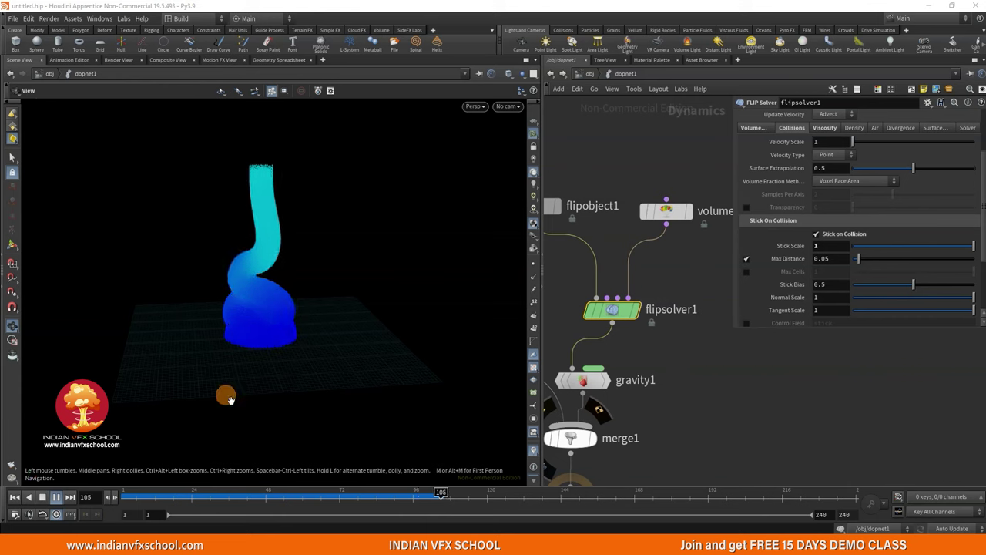
left_click(234, 281)
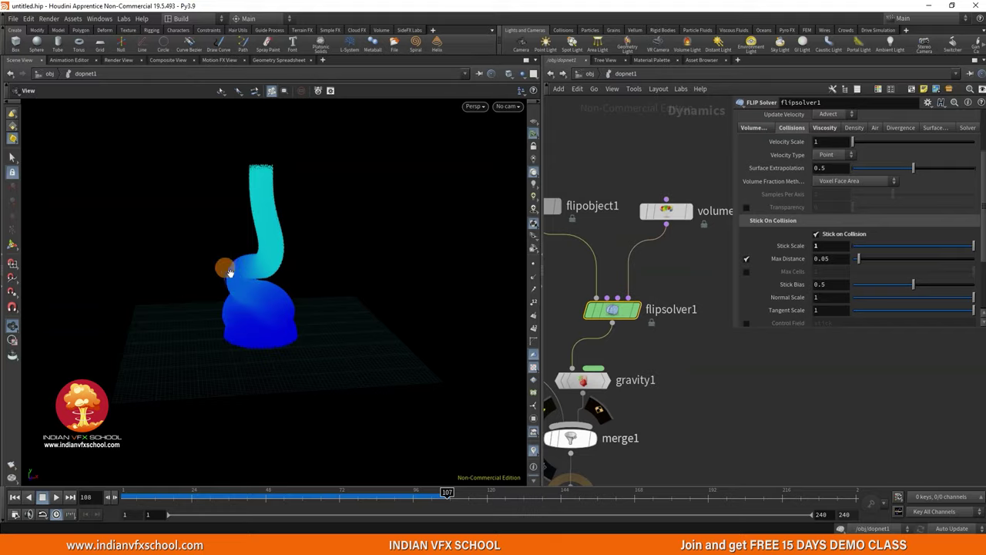
Examine the particle pattern along the falling column and at its source close up.
scroll(230, 273, "up", 8)
middle_click_drag(337, 244, 308, 264)
mouse_move(305, 262)
right_mouse_down()
mouse_move(228, 187)
mouse_move(269, 184)
right_mouse_up()
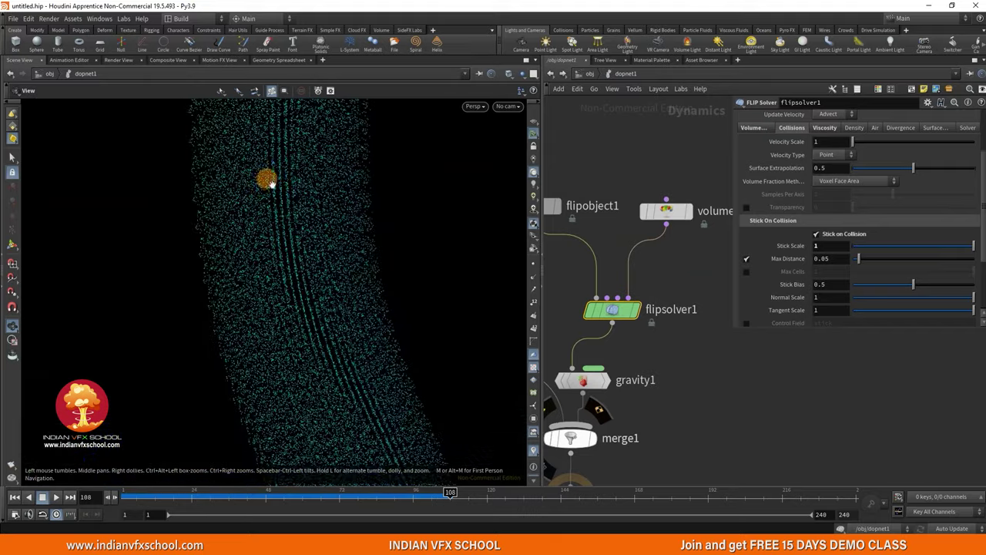
middle_click_drag(270, 172, 248, 341)
middle_click_drag(255, 200, 254, 214)
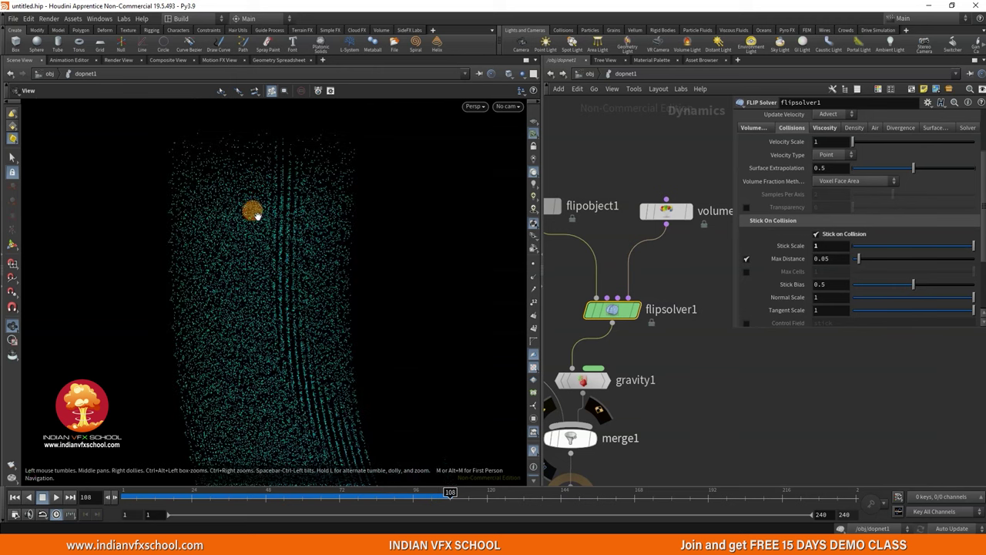
right_click_drag(190, 408, 202, 345)
Return to frame 1 and, inside geo1, set the Points from Volume node's Jitter Seed to 2.6 and Jitter Scale to 3.83.
left_click_drag(147, 493, 127, 493)
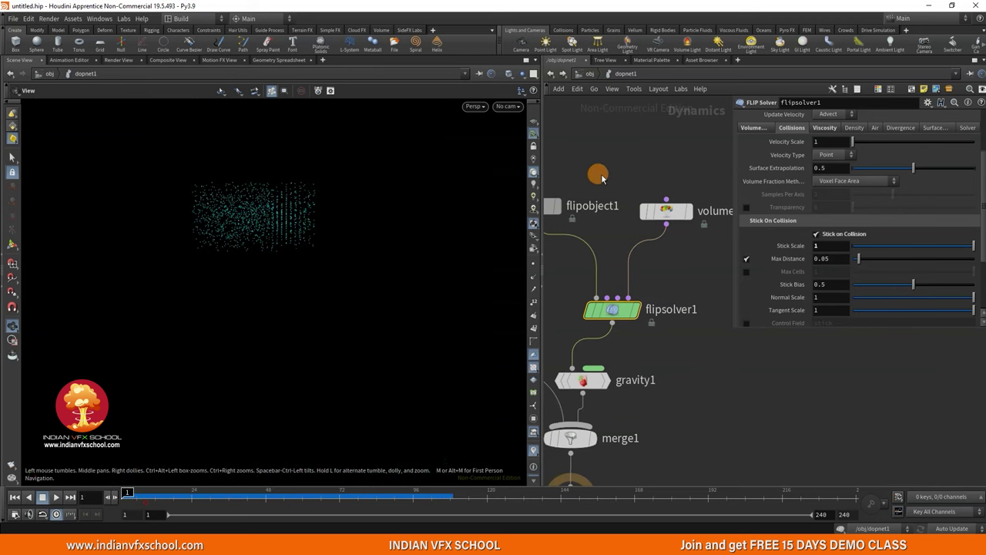
left_click(579, 74)
double_click(620, 189)
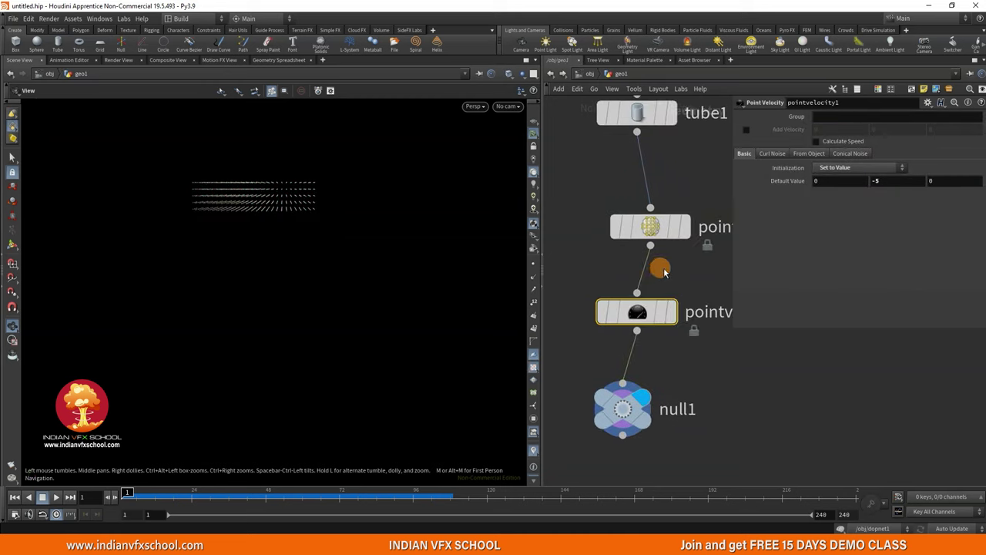
scroll(616, 259, "up", 3)
left_click(614, 260)
left_click(837, 203)
left_click_drag(844, 207, 899, 219)
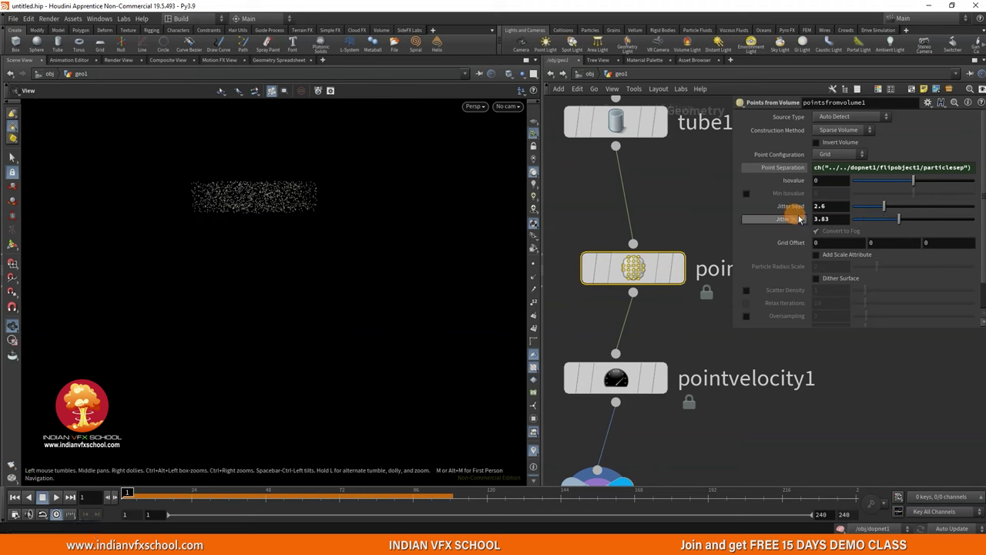
Make the Jitter Seed vary per frame with the expression $F and scrub the first frames to check it.
type("$")
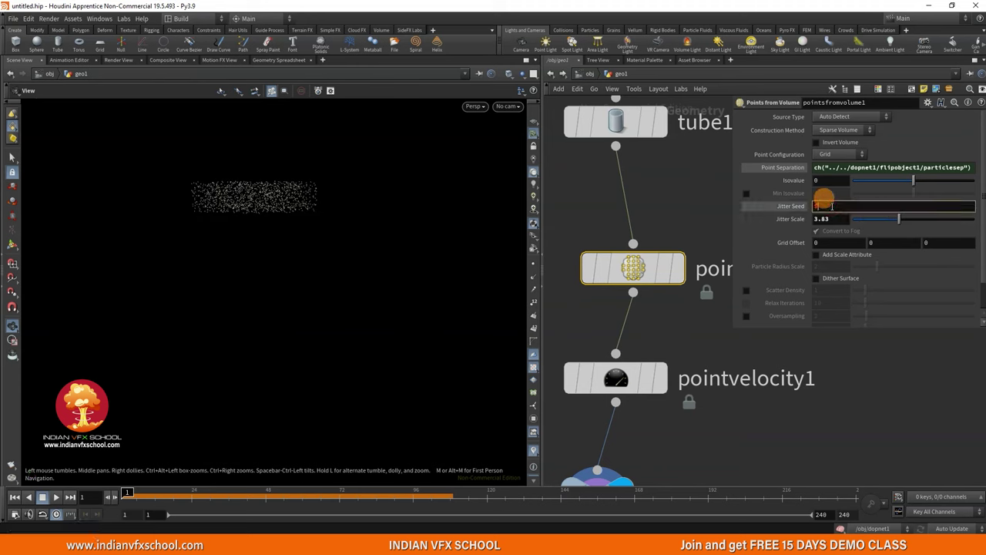
type("F")
key("Return")
mouse_move(128, 492)
left_mouse_down()
mouse_move(222, 499)
mouse_move(116, 490)
left_mouse_up()
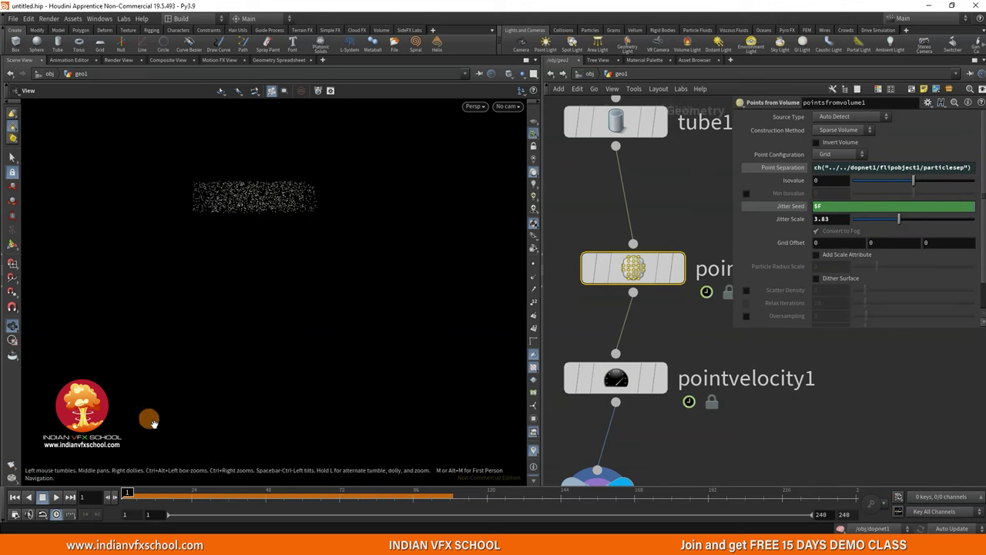
Go back into dopnet1, play the simulation to frame 55 and examine the fluid column.
right_click_drag(309, 301, 202, 447)
right_click_drag(276, 299, 212, 424)
left_click_drag(253, 383, 262, 372)
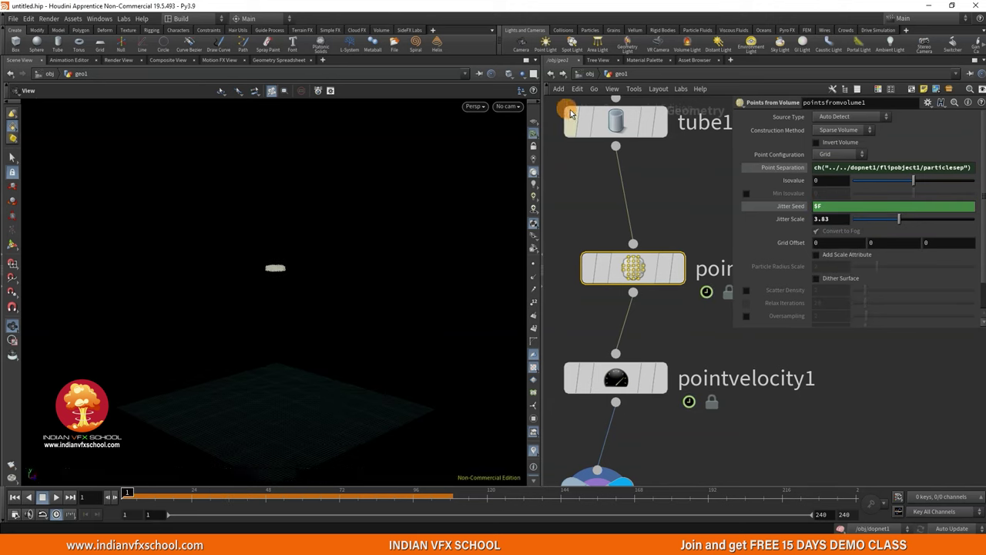
left_click(588, 74)
double_click(610, 310)
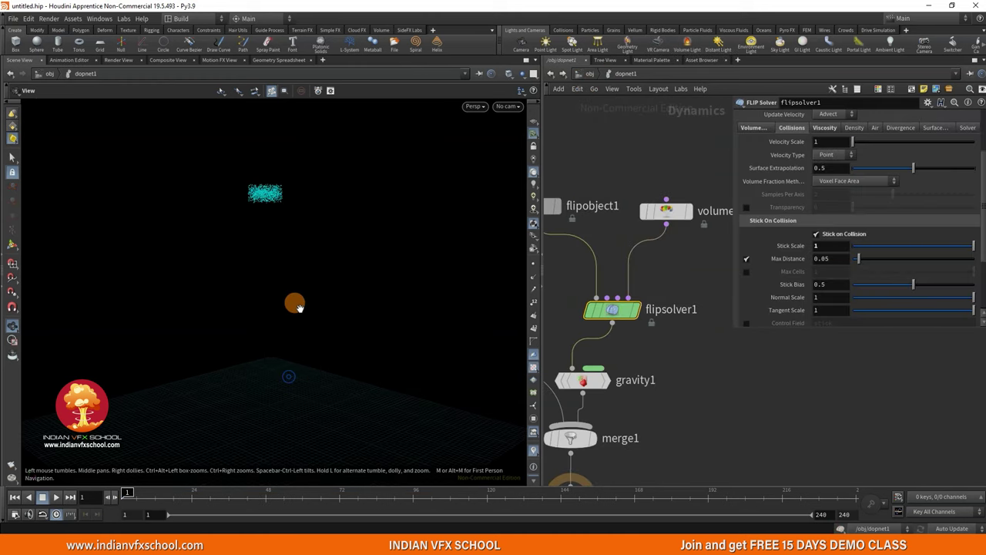
left_click(297, 307)
left_click(56, 497)
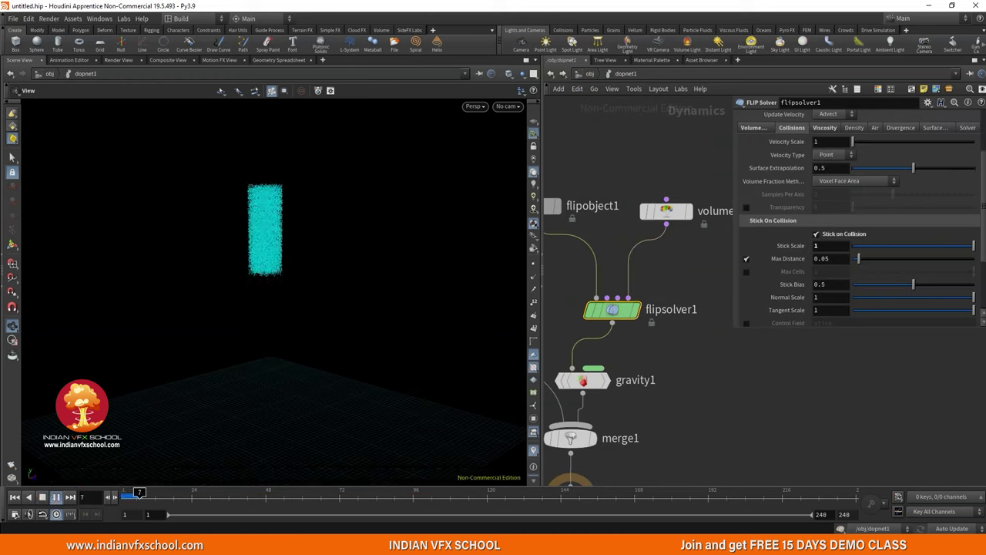
left_click(43, 498)
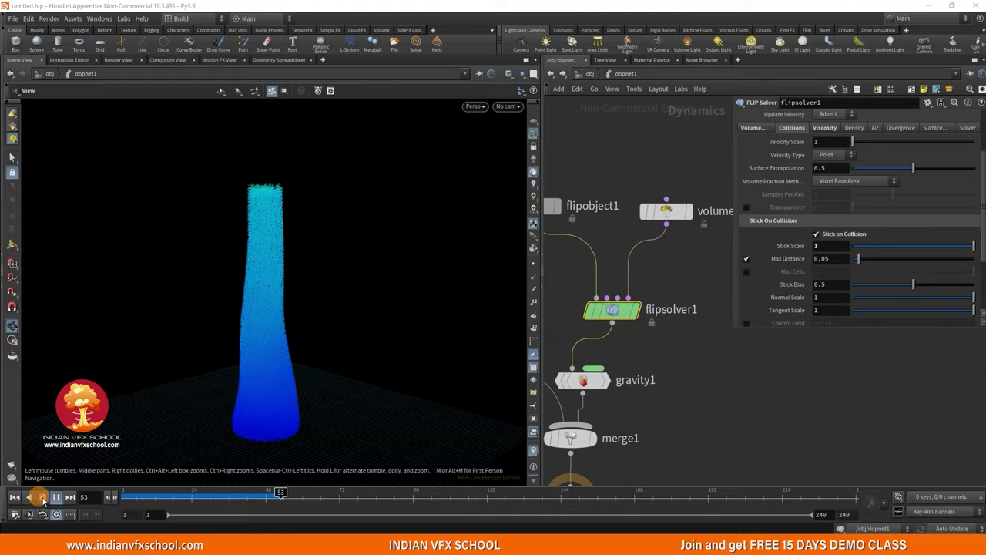
mouse_move(259, 238)
right_mouse_down()
mouse_move(302, 105)
mouse_move(265, 213)
mouse_move(303, 216)
mouse_move(220, 226)
mouse_move(192, 334)
mouse_move(238, 234)
mouse_move(239, 206)
mouse_move(288, 176)
mouse_move(211, 334)
mouse_move(213, 295)
mouse_move(253, 220)
right_mouse_up()
middle_click_drag(253, 220, 243, 247)
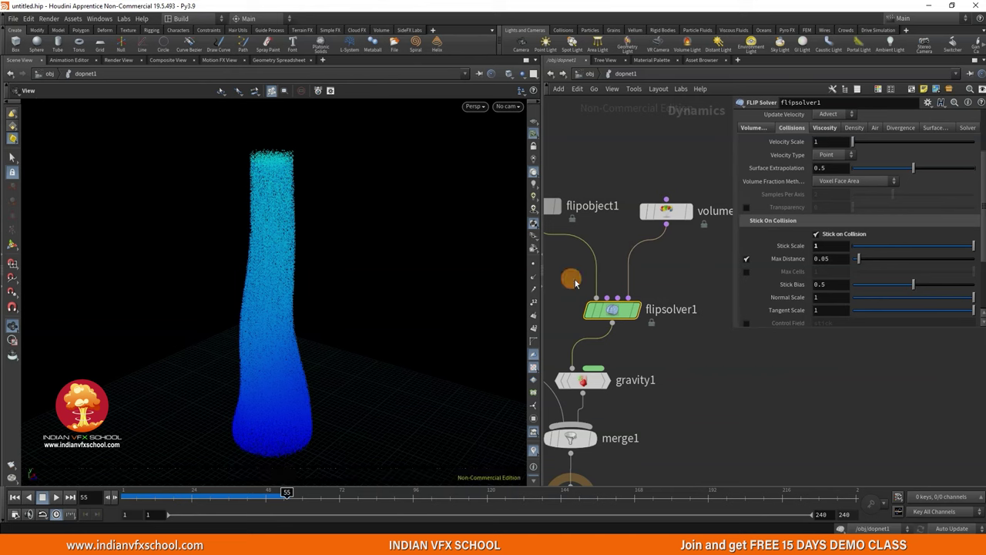
Return to frame 1, enable Add ID Attribute in the FLIP Solver's particle motion behavior and replay the simulation.
left_click_drag(154, 493, 125, 493)
scroll(623, 293, "down", 3)
scroll(821, 161, "up", 3)
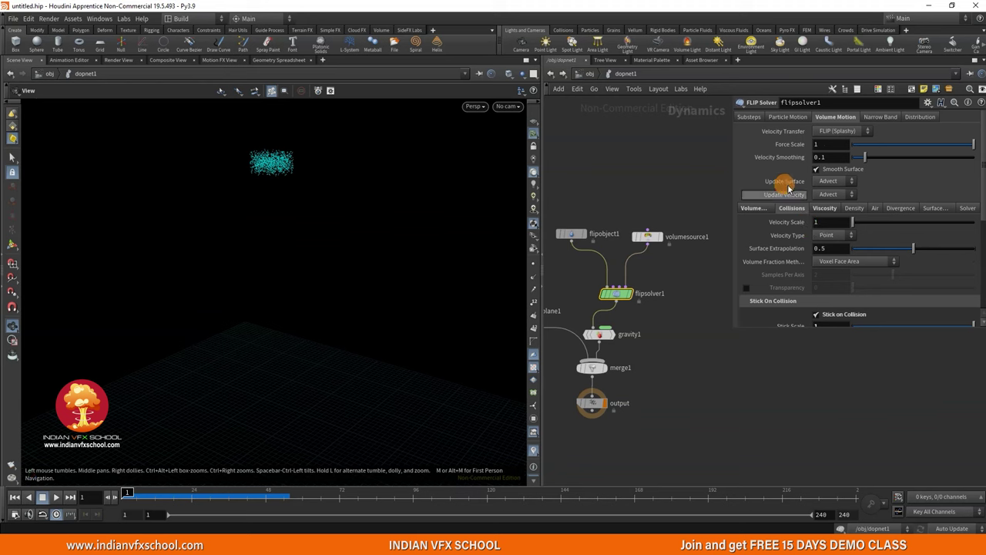
left_click(784, 118)
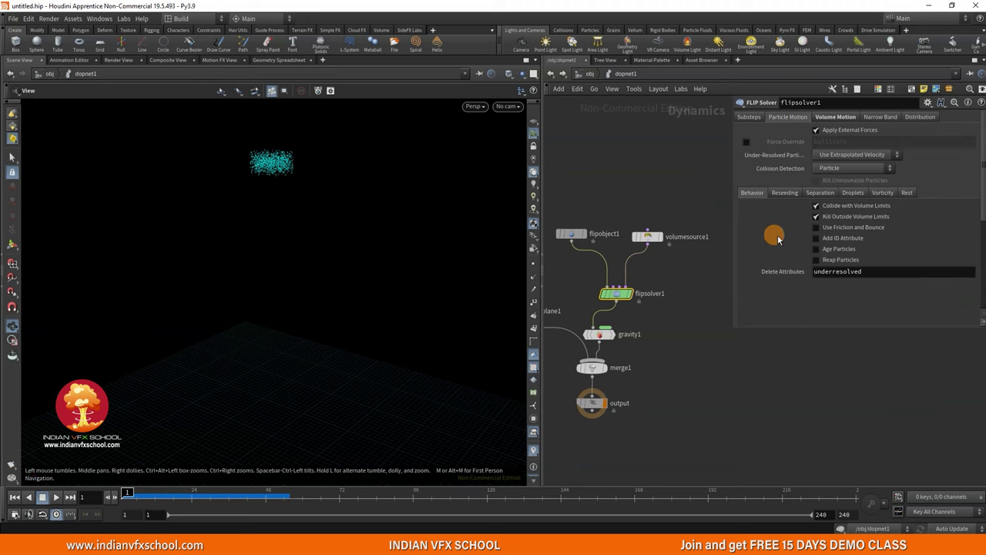
left_click(833, 239)
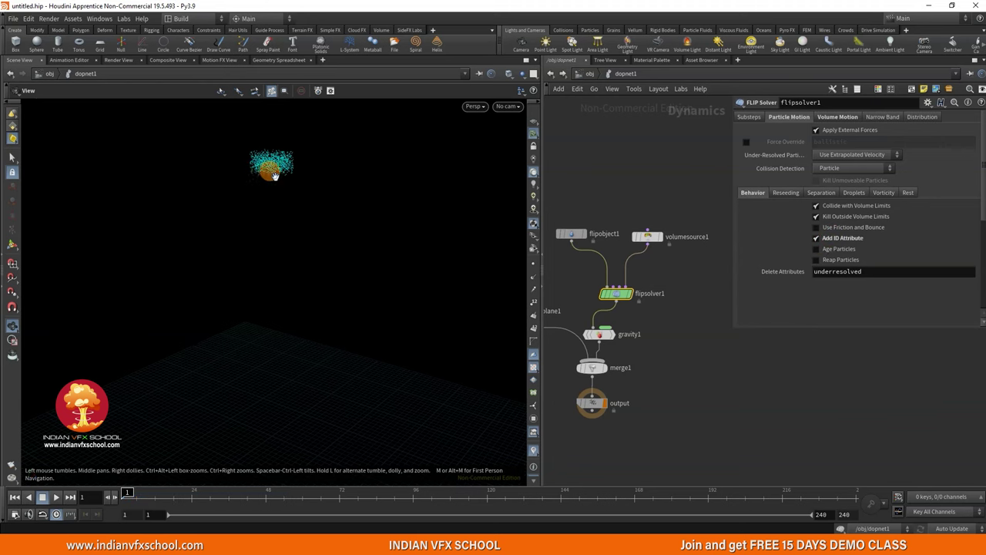
left_click(56, 497)
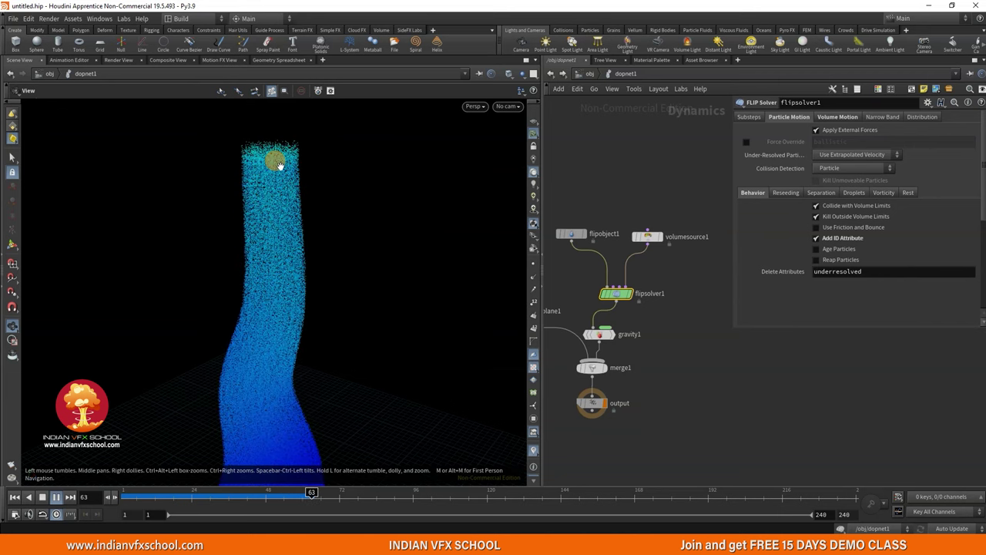
Return to frame 1, disable Reseed Particles on the FLIP Solver and play the simulation.
left_click_drag(308, 494, 127, 493)
left_click(786, 193)
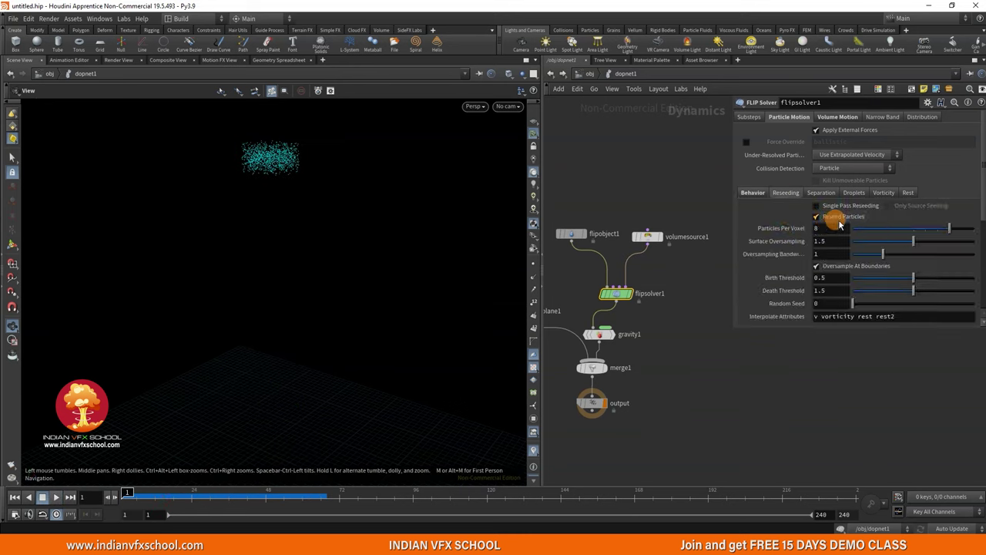
left_click(830, 223)
left_click(63, 498)
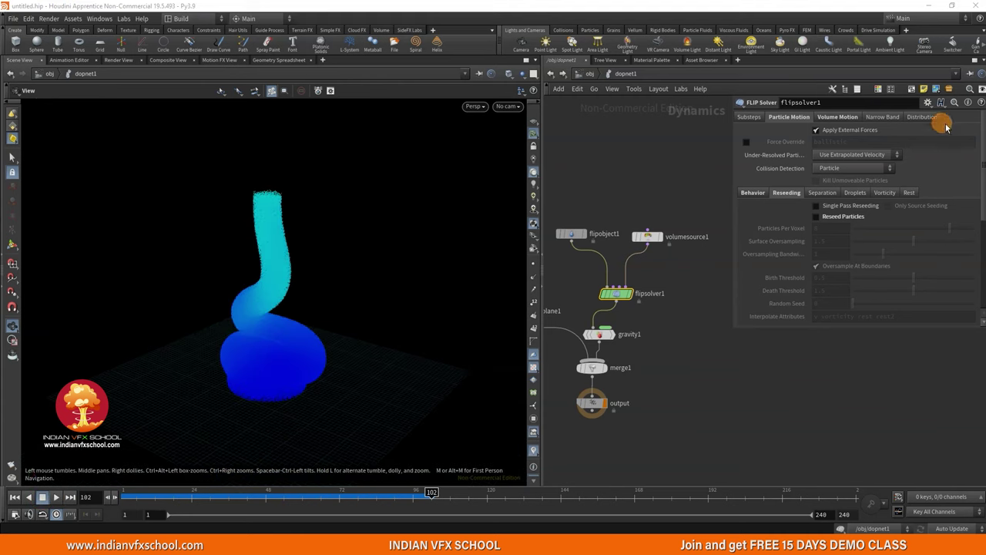
Open geo1 and add a DOP I/O setup in the empty area beside the source nodes.
left_click(588, 74)
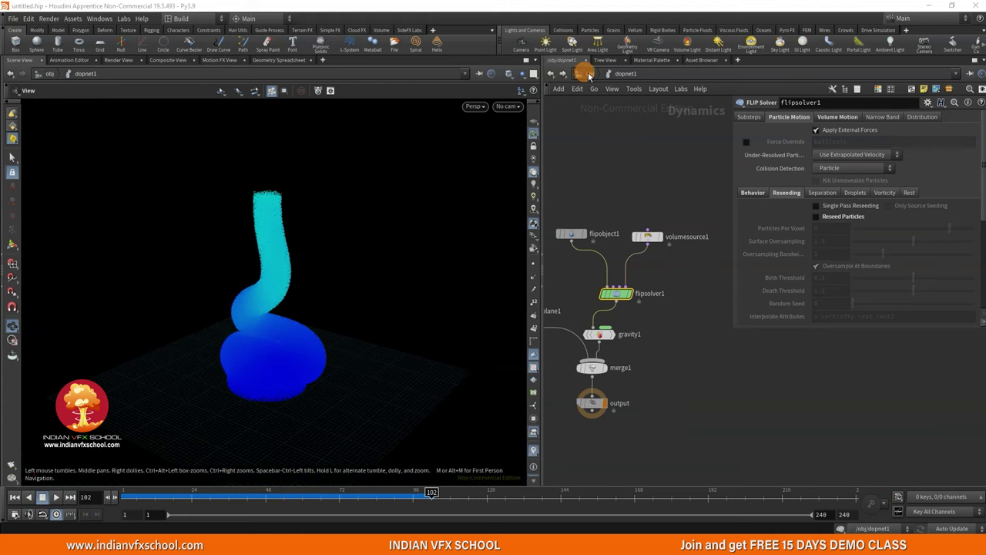
left_click(621, 292)
left_click(616, 212)
double_click(615, 212)
scroll(609, 258, "down", 3)
key("ctrl+c")
scroll(609, 259, "up", 3)
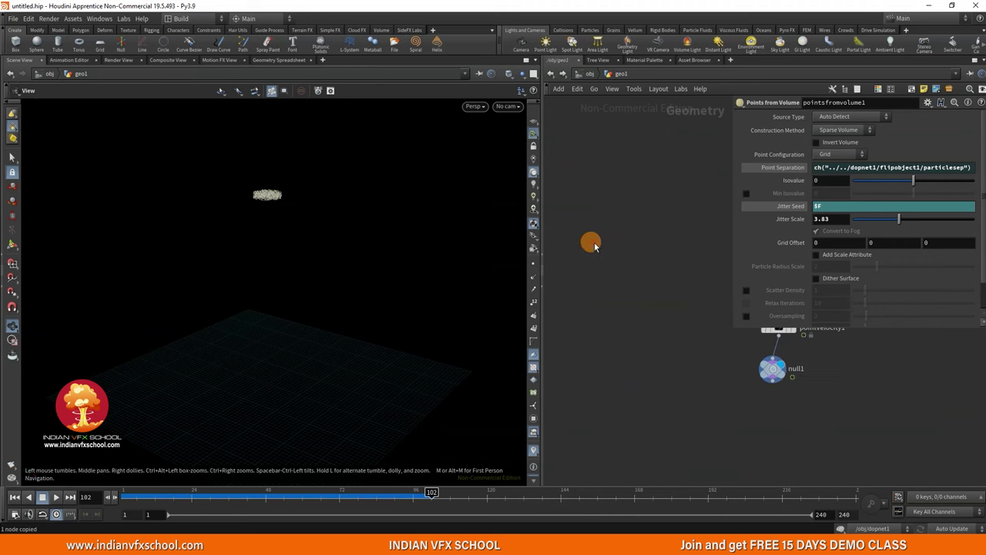
key("Tab")
type("DOPIO")
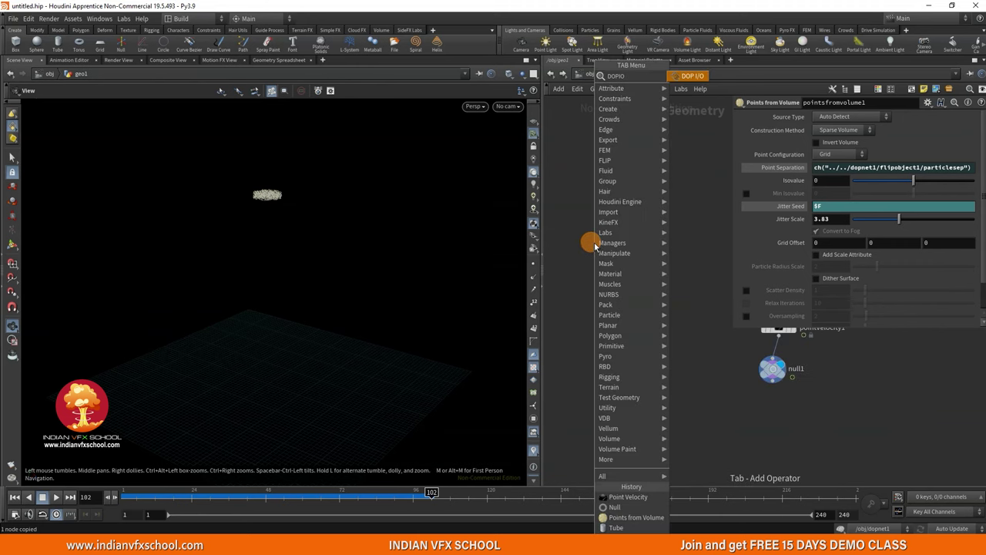
key("Return")
left_click(595, 245)
Set the DOP Import Fields node's DOP Node to /obj/dopnet1/flipobject1 and load the FLIP Fluid preset.
scroll(594, 244, "up", 3)
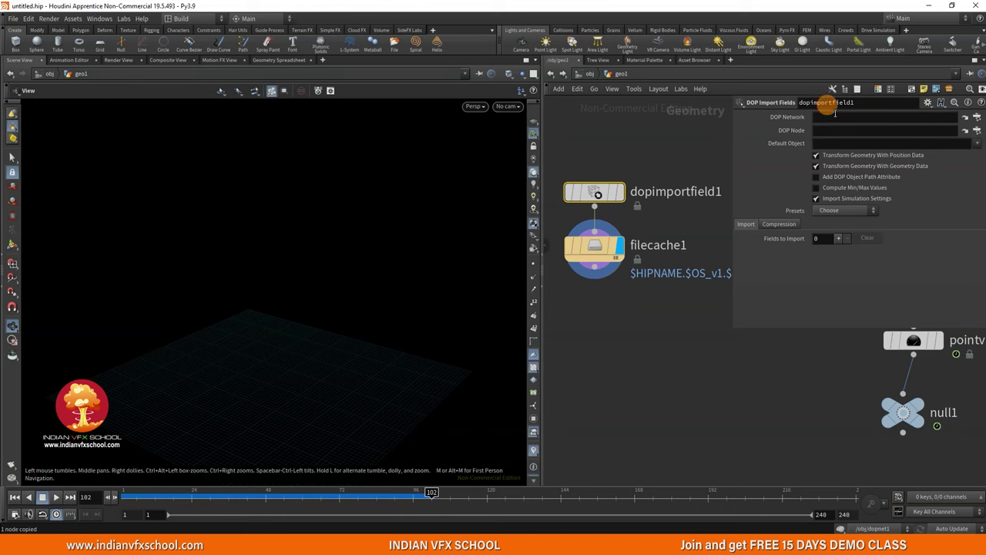
left_click(964, 130)
left_click(885, 110)
left_click(880, 110)
left_click(906, 118)
left_click(894, 222)
scroll(664, 290, "down", 4)
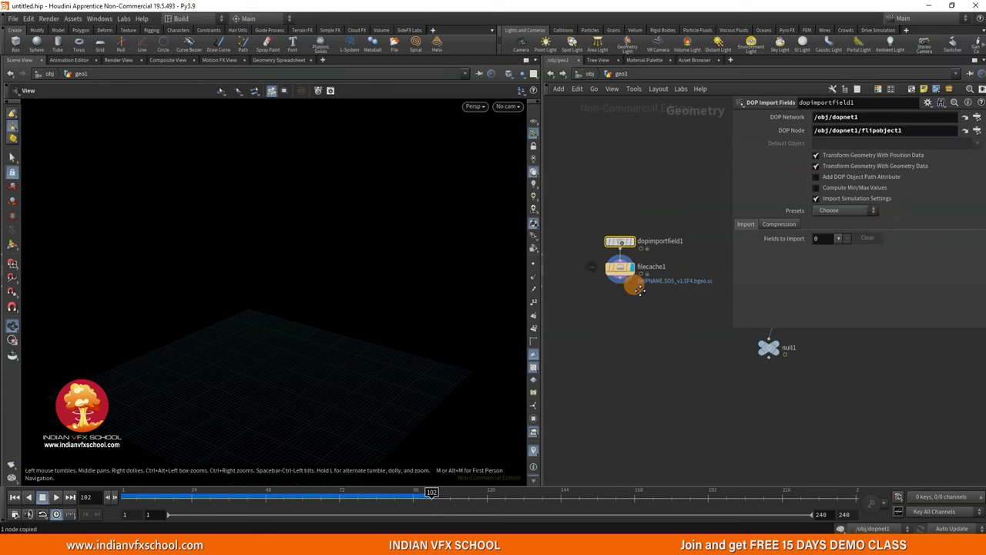
scroll(624, 234, "up", 4)
left_click(850, 212)
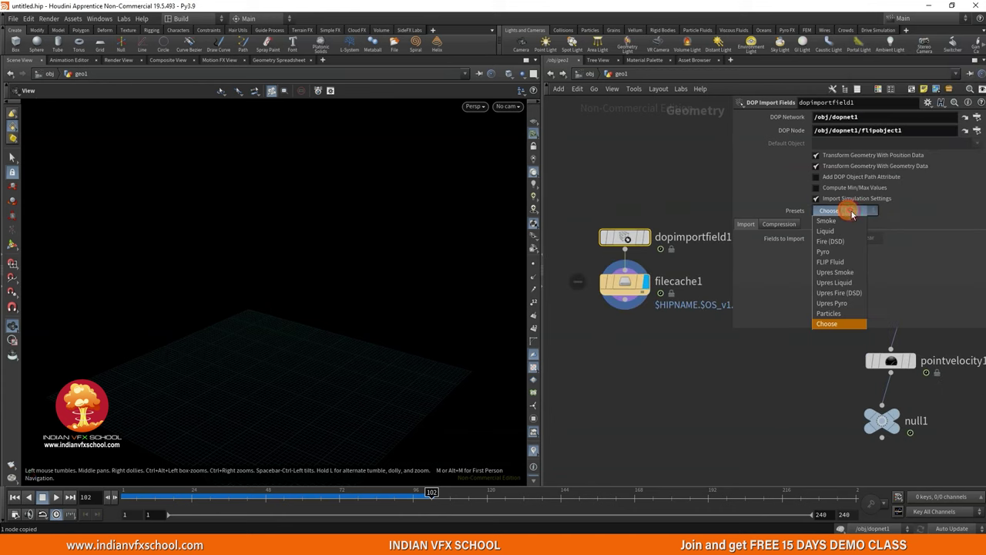
left_click(835, 261)
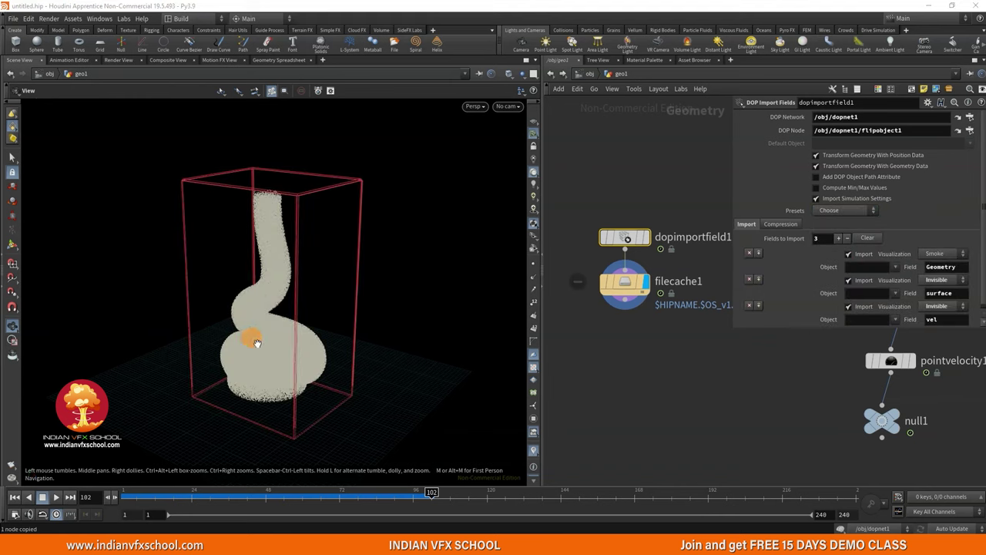
Space the File Cache node further below the DOP Import Fields node and switch the network wiring style to rounded.
key("l")
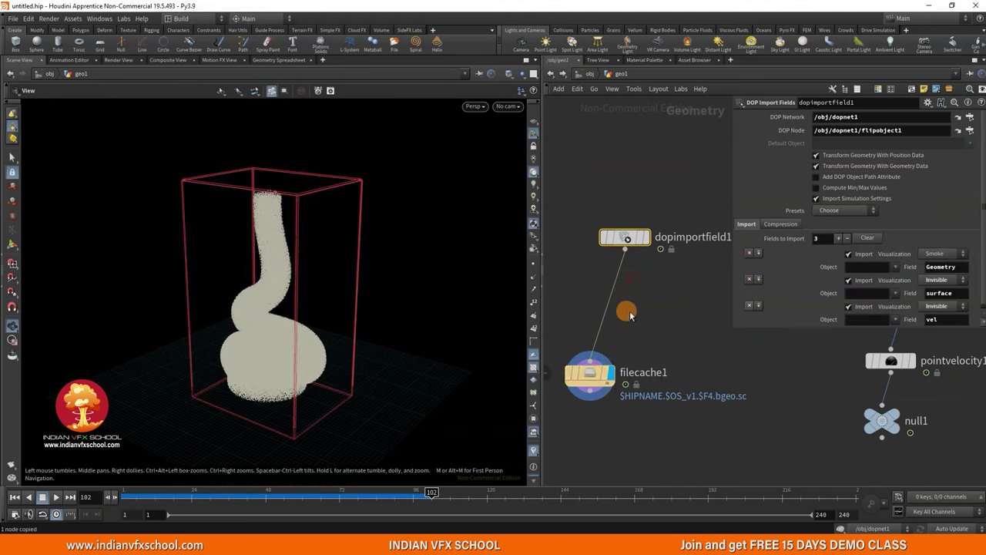
key("shift+s")
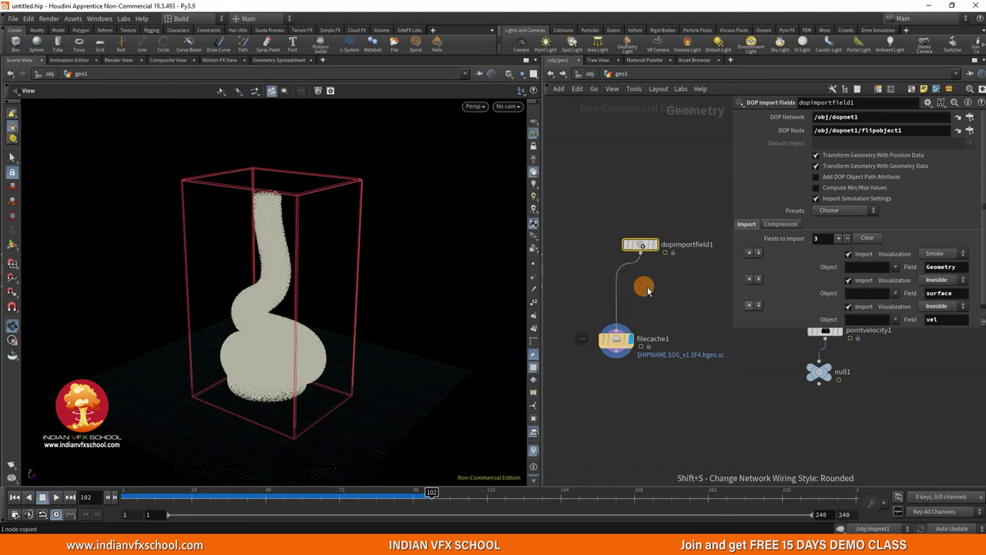
scroll(269, 278, "up", 4)
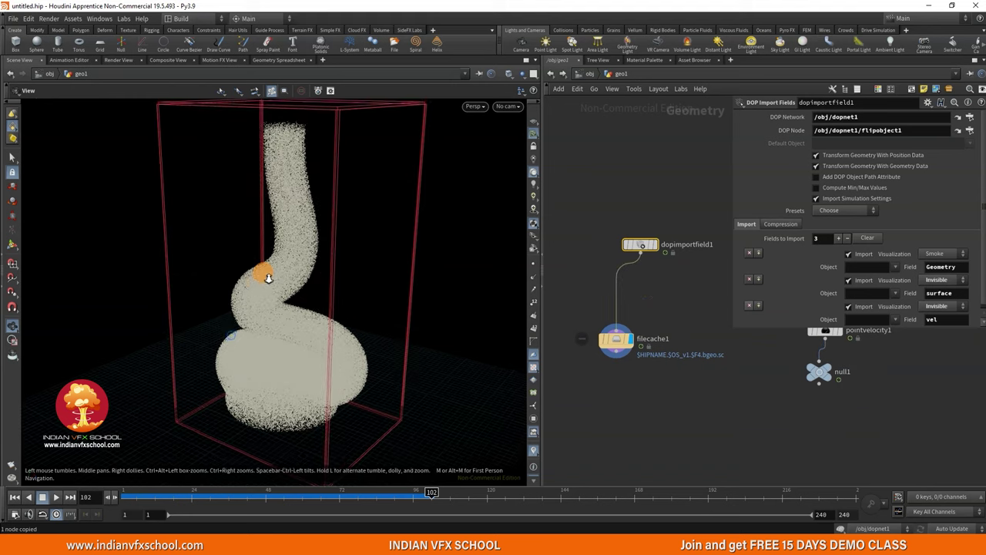
Move the File Cache node up close beneath the DOP Import Fields node and display its parameters.
left_click_drag(285, 292, 302, 269)
scroll(632, 285, "up", 3)
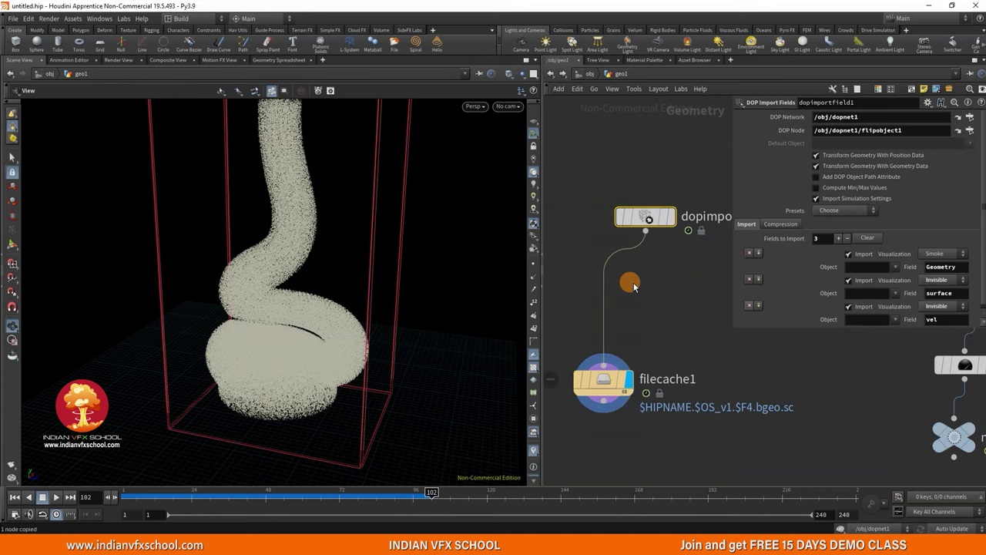
scroll(643, 313, "down", 3)
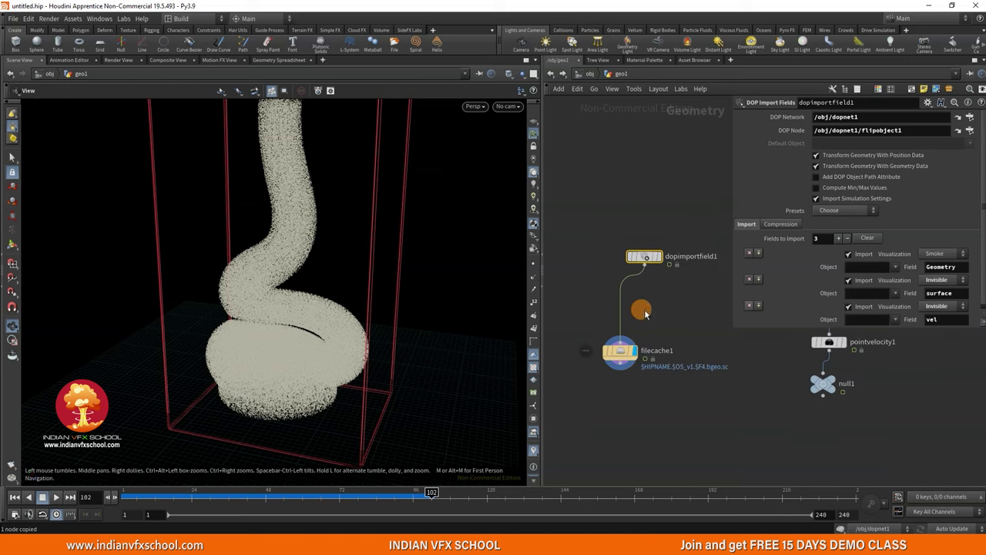
middle_click_drag(625, 317, 647, 253)
left_click_drag(649, 287, 627, 242)
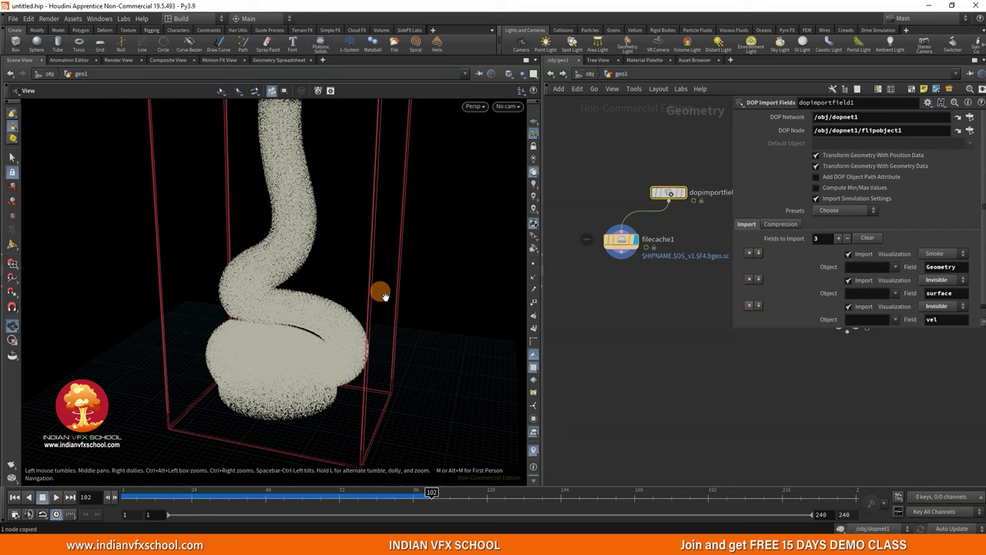
scroll(590, 267, "up", 3)
left_click(637, 267)
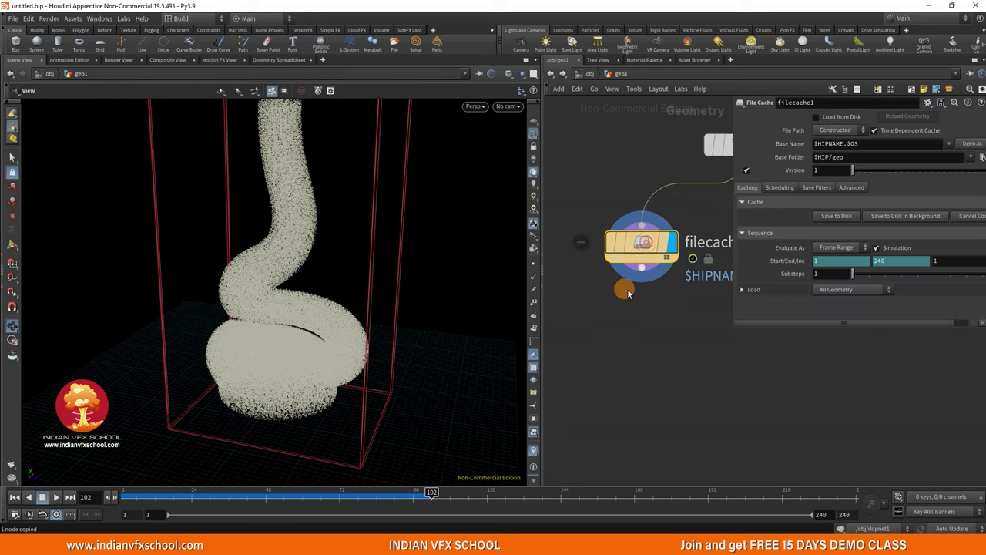
Open the File Cache node's info to examine the imported points, attributes and volumes, and close it.
scroll(624, 308, "down", 4)
scroll(632, 301, "up", 4)
middle_click_drag(670, 217, 636, 279)
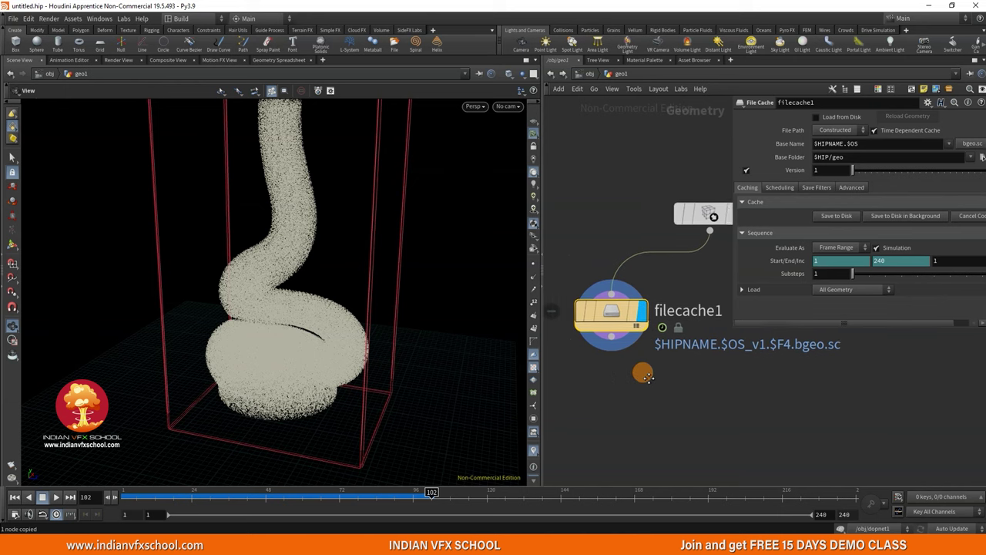
left_click(576, 305)
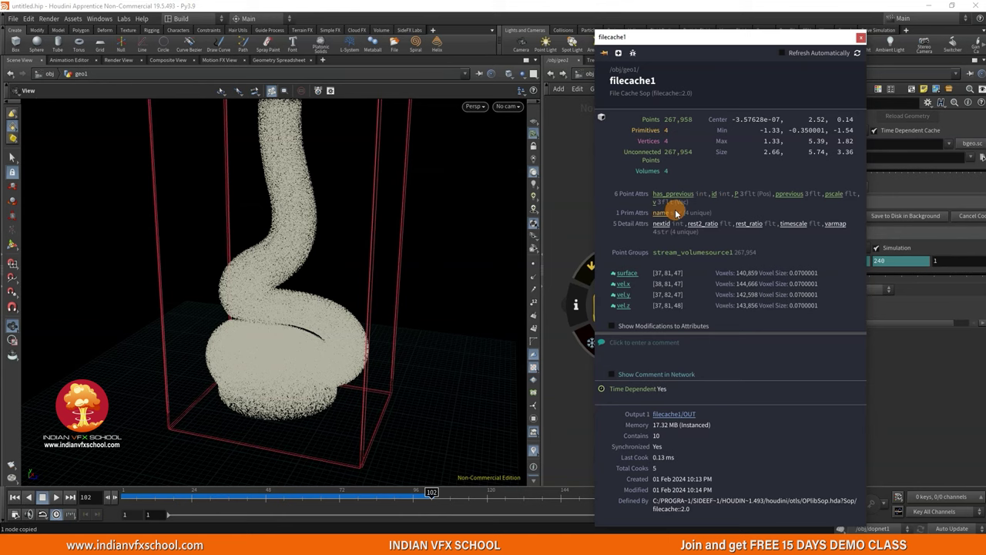
left_click(905, 366)
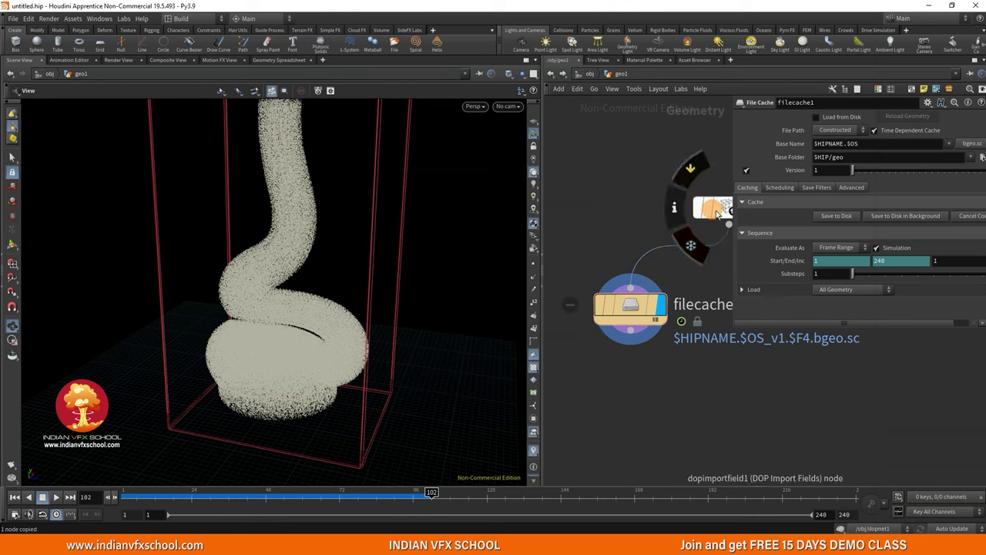
Shrink the floating parameter pane to free more space for the network of geo1.
scroll(645, 331, "down", 3)
middle_click_drag(646, 338, 647, 296)
scroll(646, 294, "down", 2)
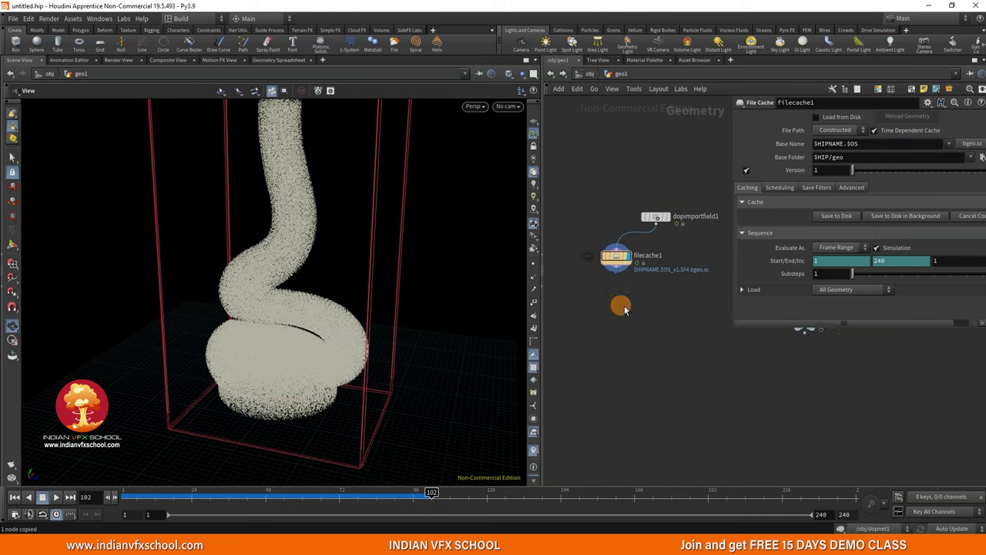
left_click_drag(726, 324, 761, 305)
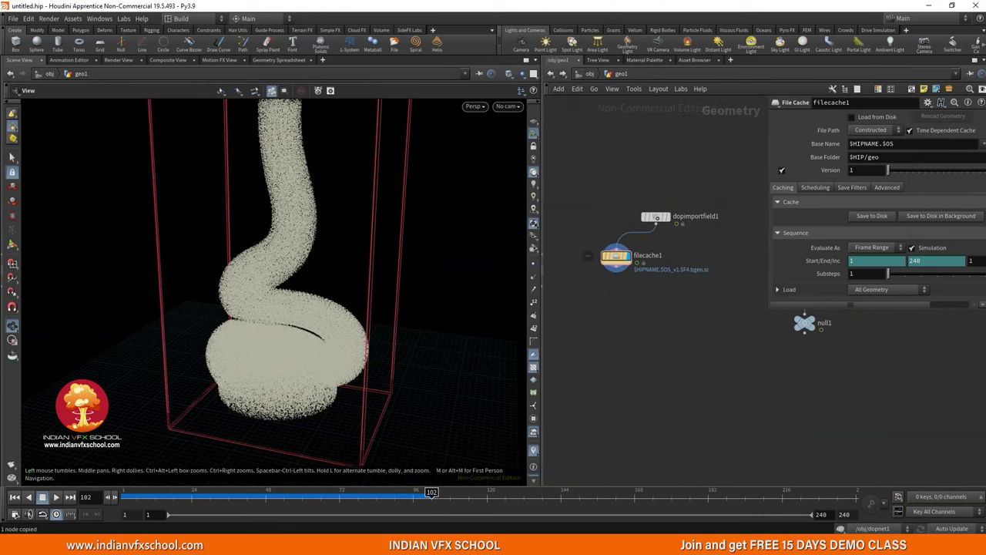
middle_click_drag(608, 301, 632, 283)
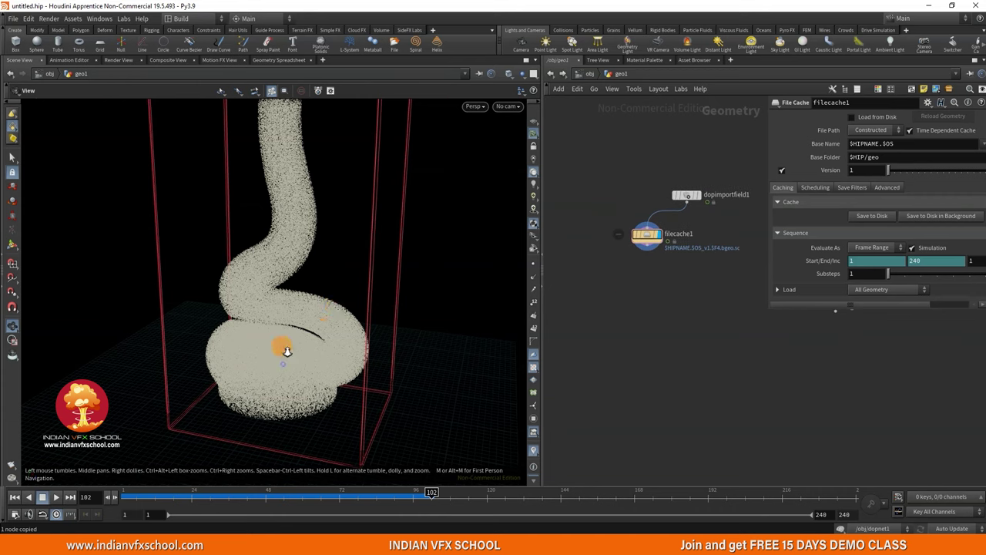
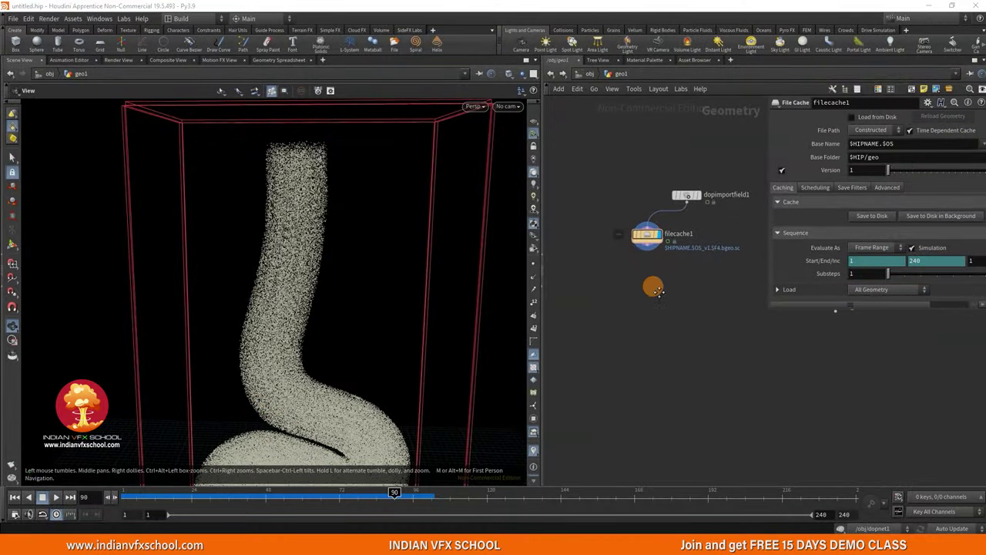
Add a Group Expression node below the File Cache node and connect it to the cache's output.
scroll(648, 285, "up", 2)
key("Tab")
type("group")
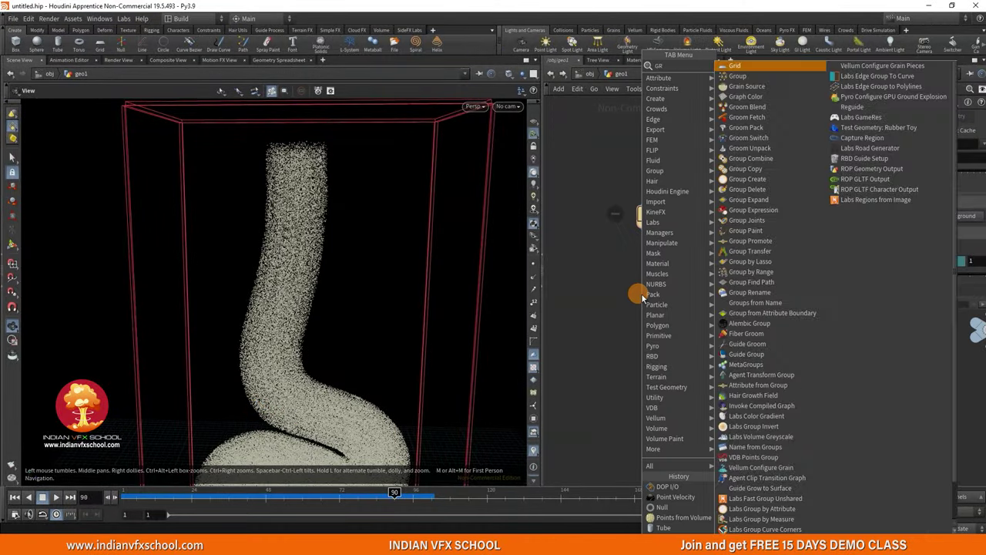
type("ex")
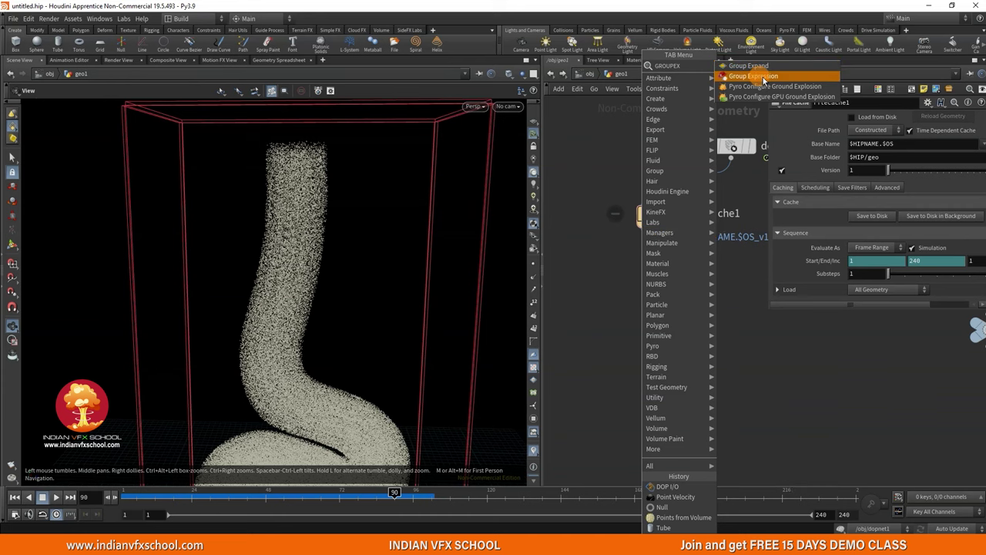
left_click(760, 78)
left_click(609, 303)
left_click_drag(593, 291, 663, 231)
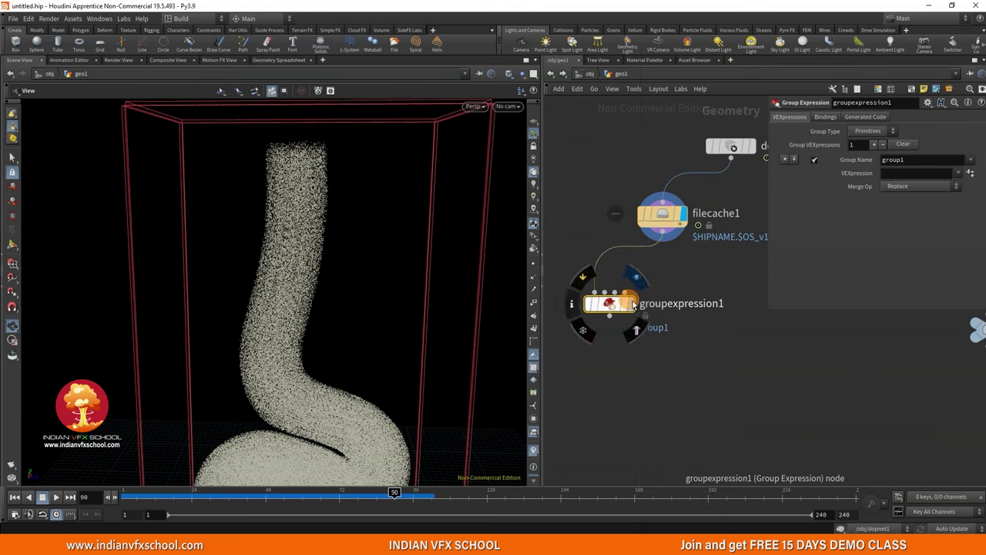
left_click(860, 133)
left_click(867, 145)
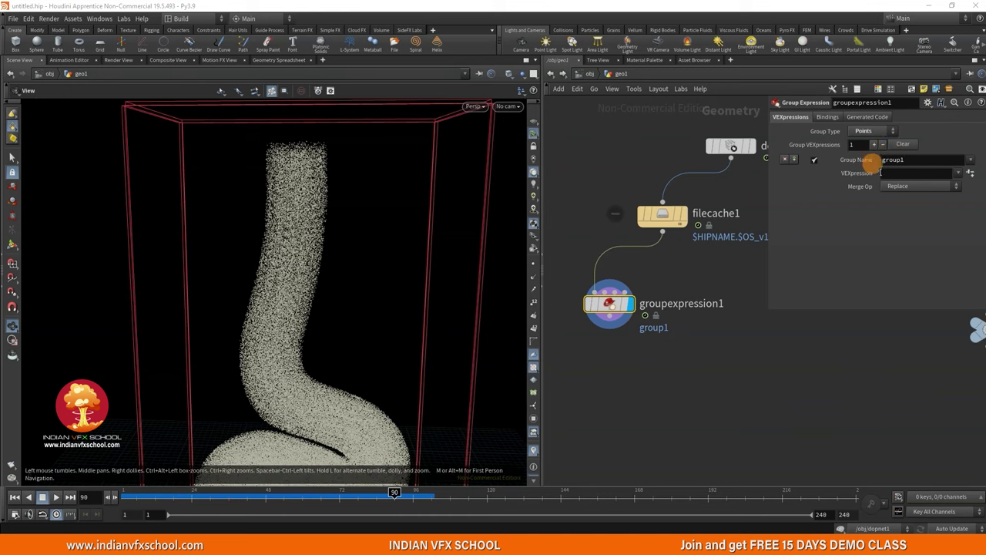
left_click(906, 173)
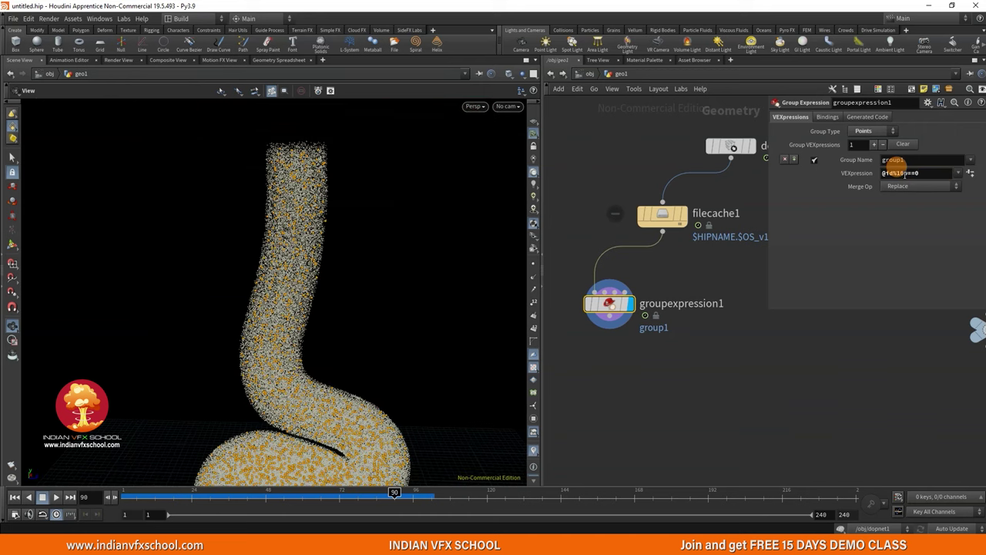
left_click_drag(396, 410, 392, 220)
middle_click_drag(598, 348, 637, 311)
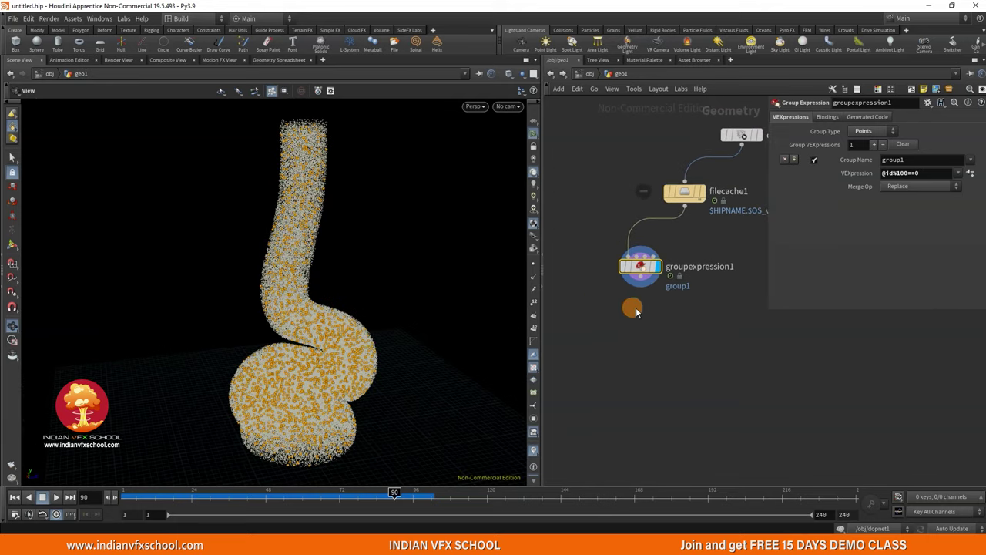
Name the Group Expression node's point group keep.
scroll(636, 311, "up", 3)
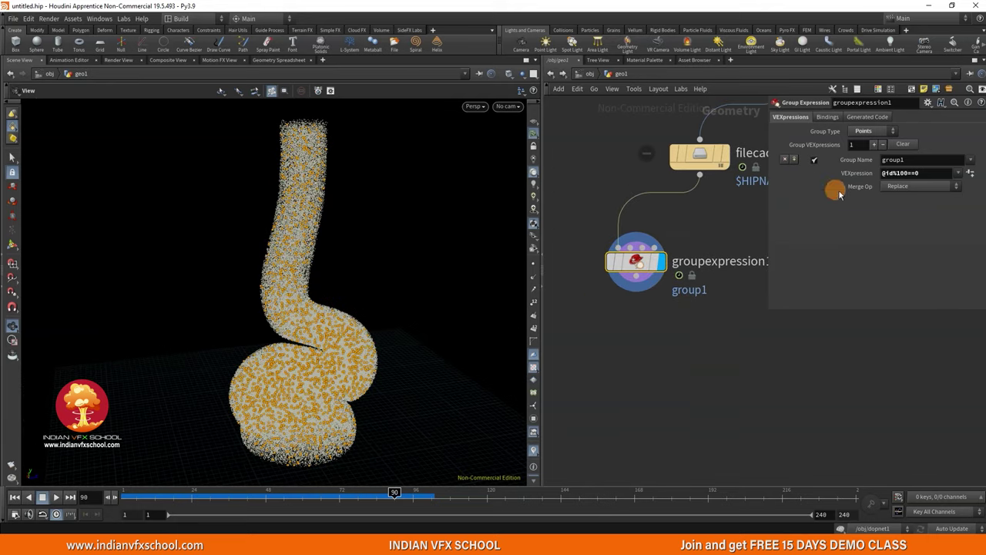
left_click(913, 160)
type("keep")
key("Return")
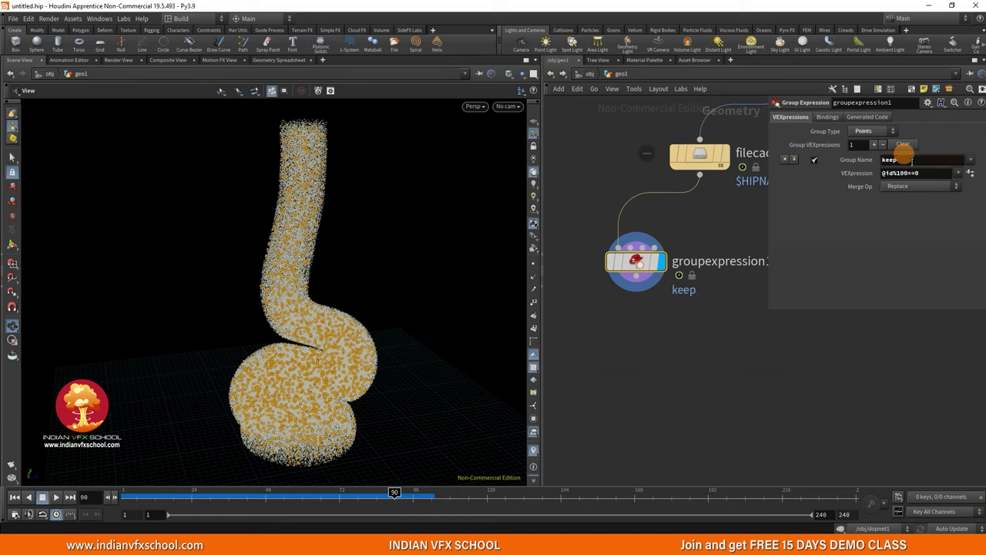
left_click_drag(407, 323, 279, 260)
left_click(853, 189)
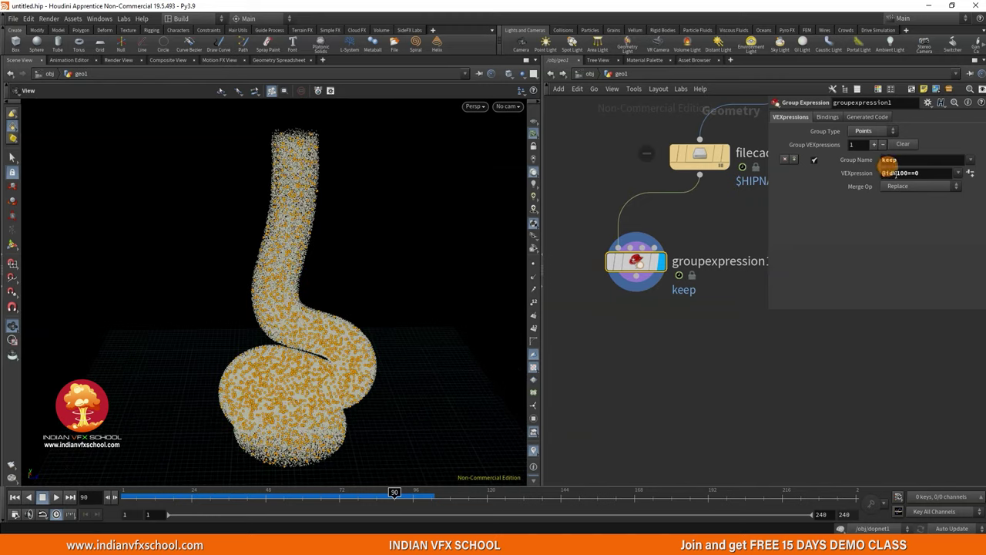
left_click(904, 173)
type("50")
key("Return")
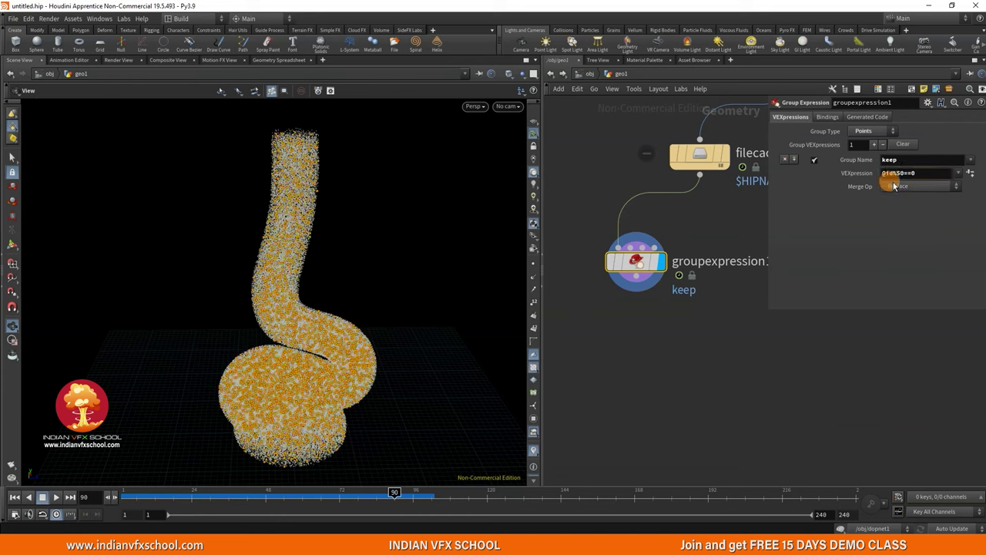
left_click(904, 173)
key("BackSpace")
key("Return")
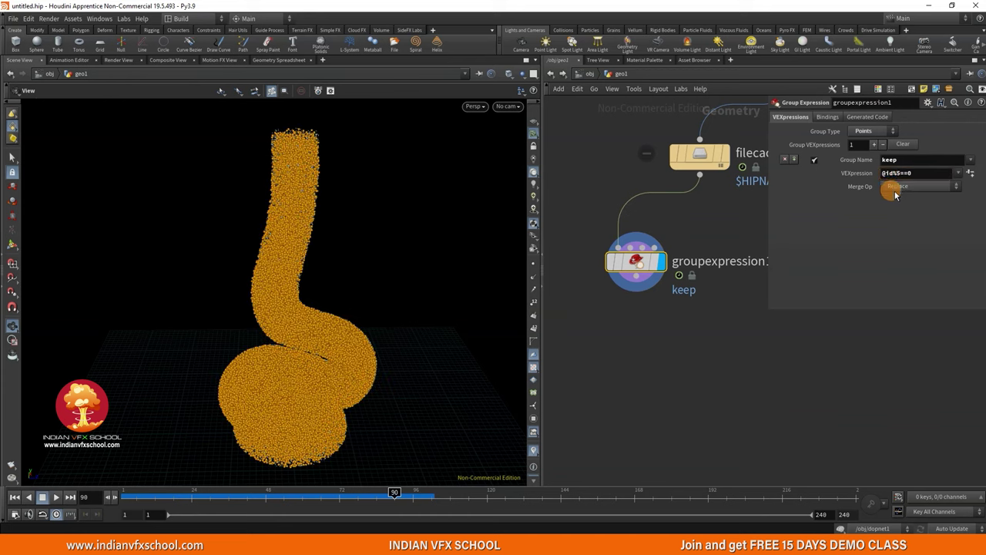
type("1")
key("Return")
left_click(896, 172)
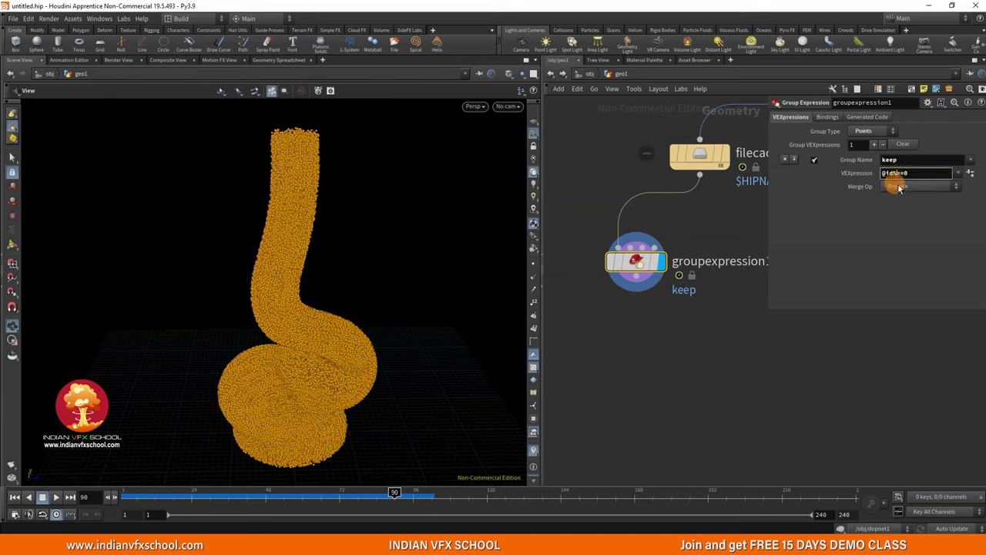
key("Return")
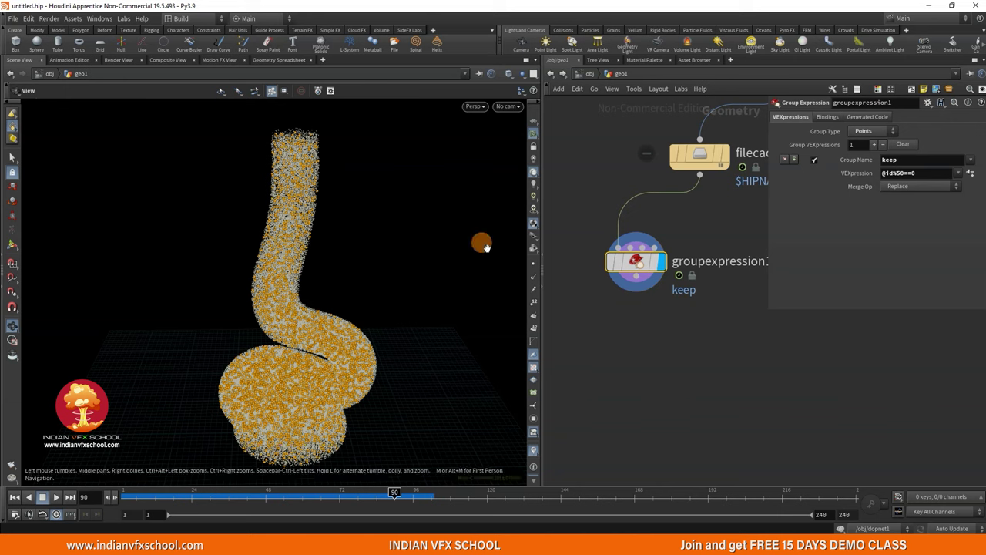
Add a Blast node connected to the output of the Group Expression node.
middle_click_drag(628, 336, 652, 284)
scroll(652, 282, "down", 3)
scroll(655, 268, "up", 2)
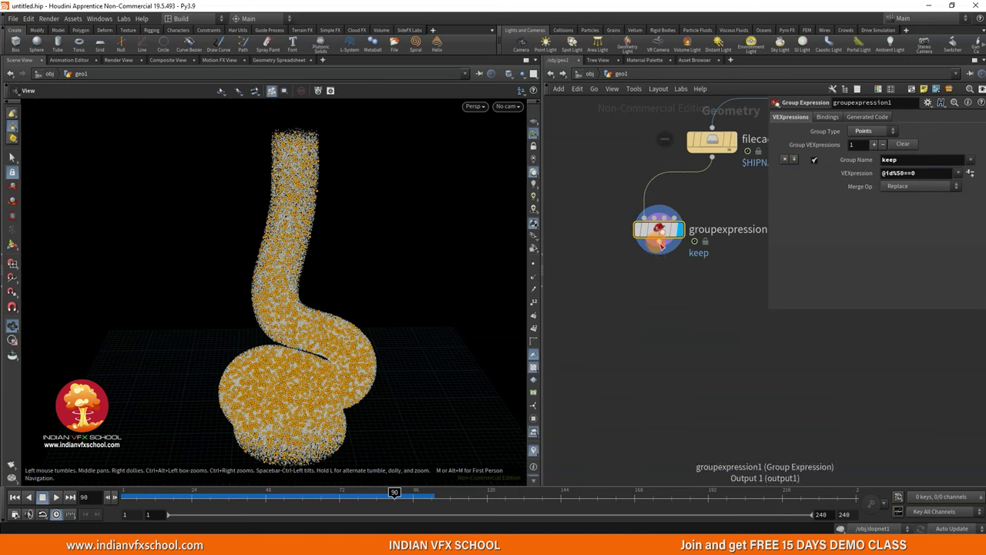
left_click_drag(660, 242, 601, 343)
key("Tab")
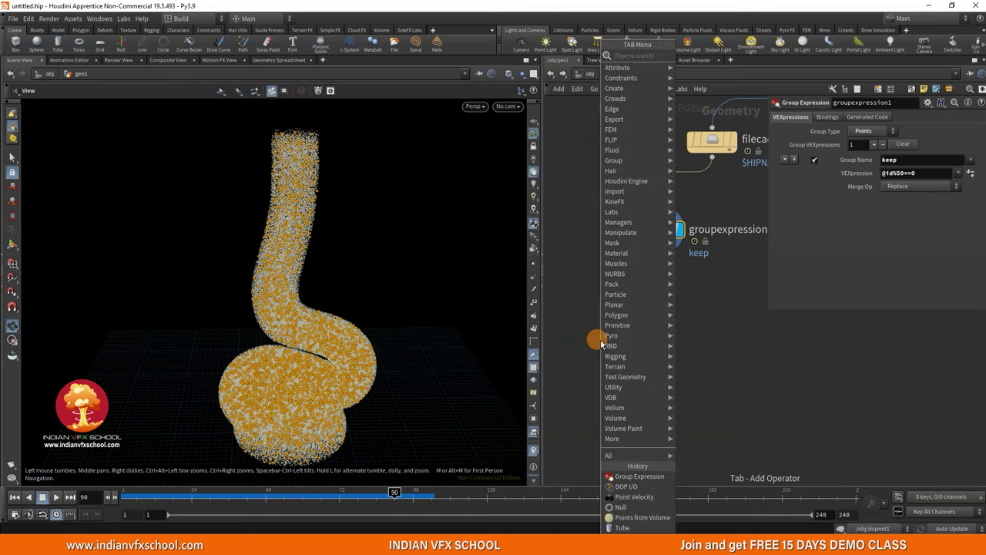
type("blast")
key("Return")
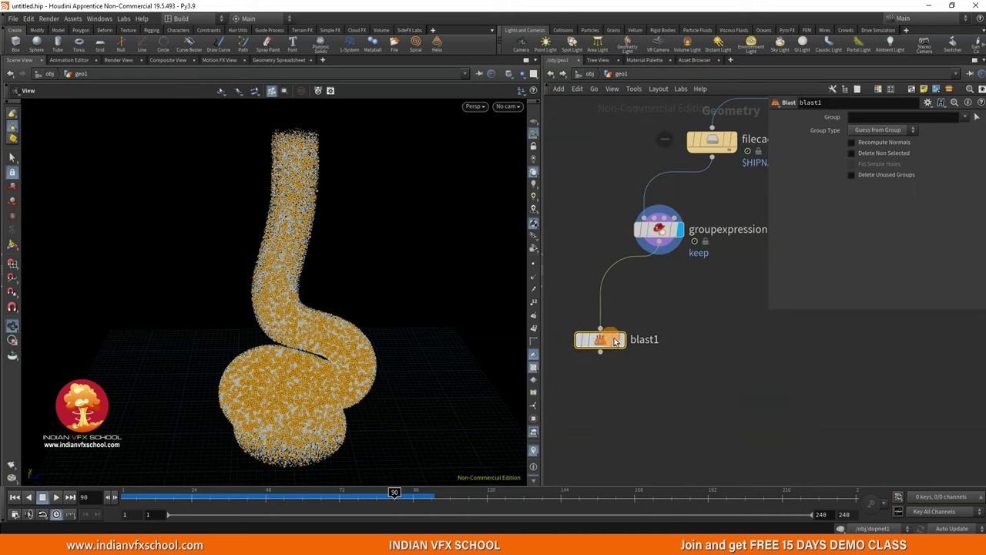
Display the Blast node with group keep and Delete Non Selected enabled, and move it closer beneath the Group Expression node.
left_click(964, 116)
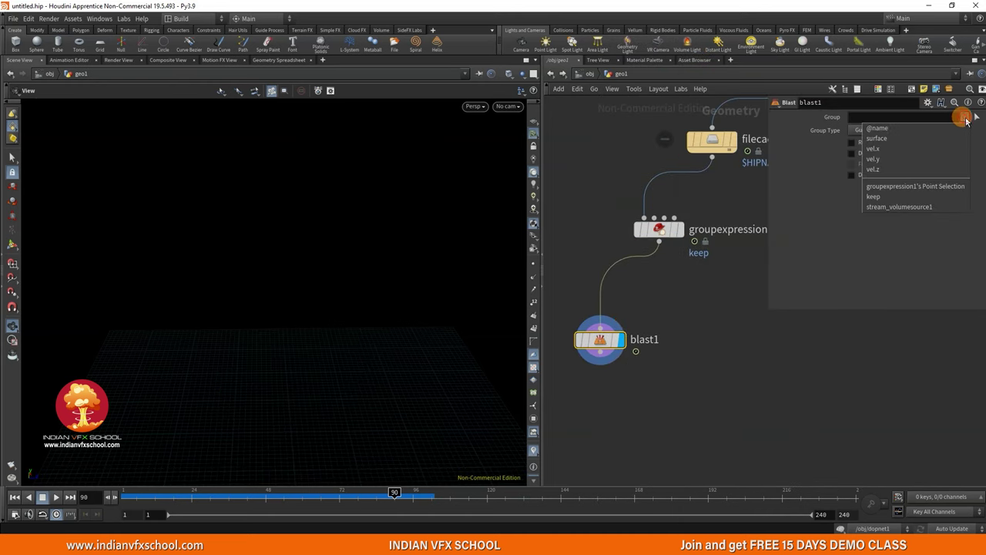
left_click(909, 195)
left_click(863, 154)
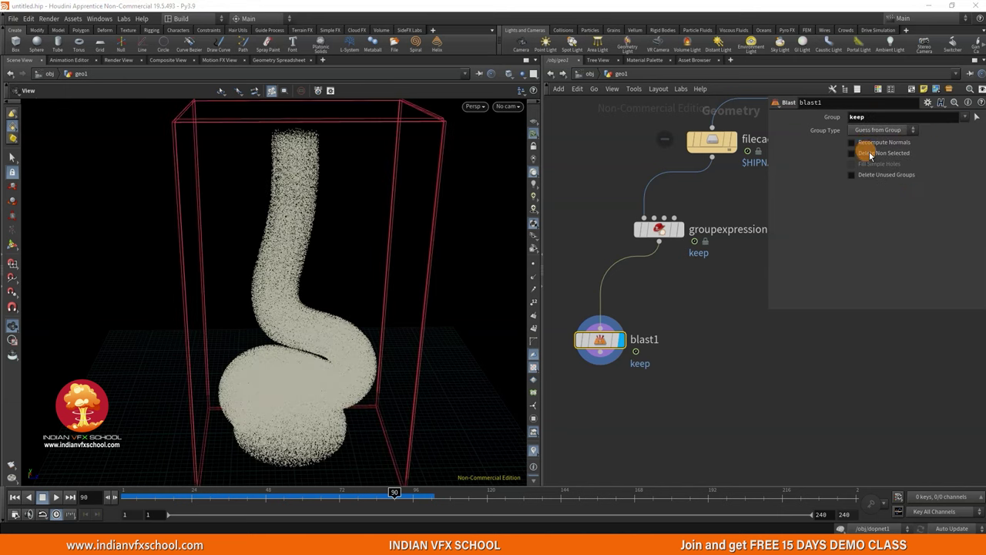
left_click_drag(238, 300, 274, 304)
scroll(600, 339, "down", 4)
middle_click_drag(601, 341, 625, 279)
scroll(625, 279, "up", 4)
left_click_drag(625, 279, 651, 244)
middle_click_drag(634, 282, 654, 262)
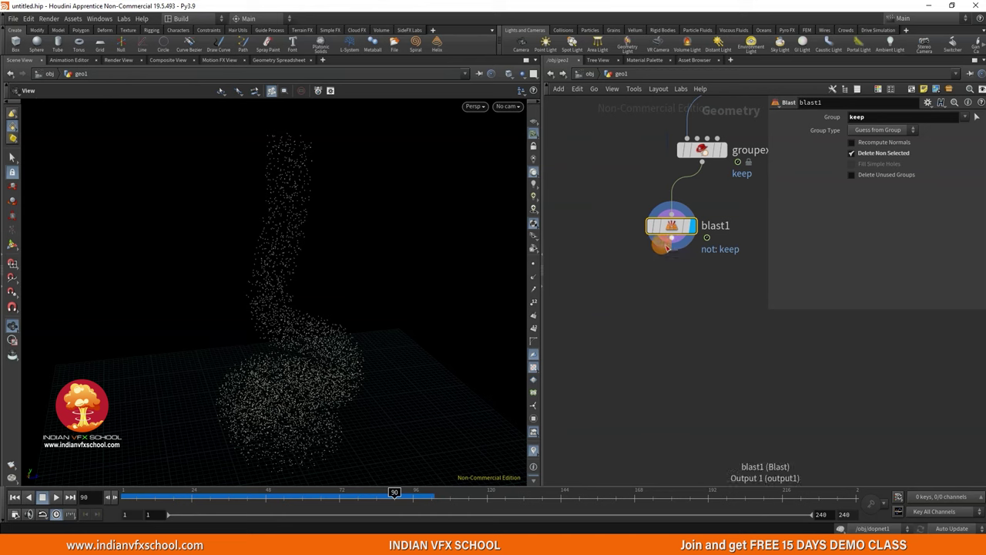
Add a Group Create node connected to the Blast node's output, align it beneath the Blast node and display it.
left_click(671, 245)
key("Tab")
type("grou")
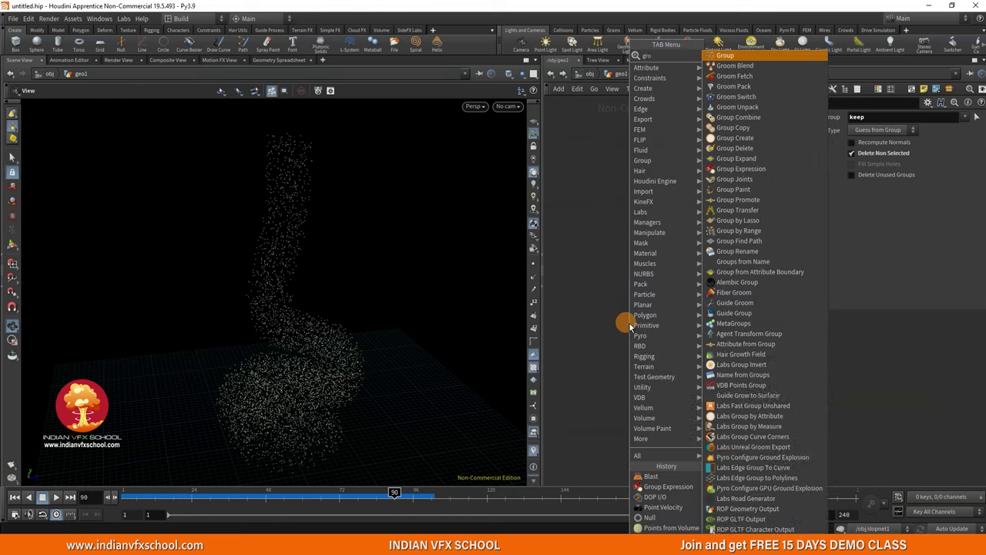
key("Return")
left_click(652, 324)
left_click_drag(632, 323, 669, 324)
scroll(609, 331, "down", 3)
scroll(613, 331, "up", 3)
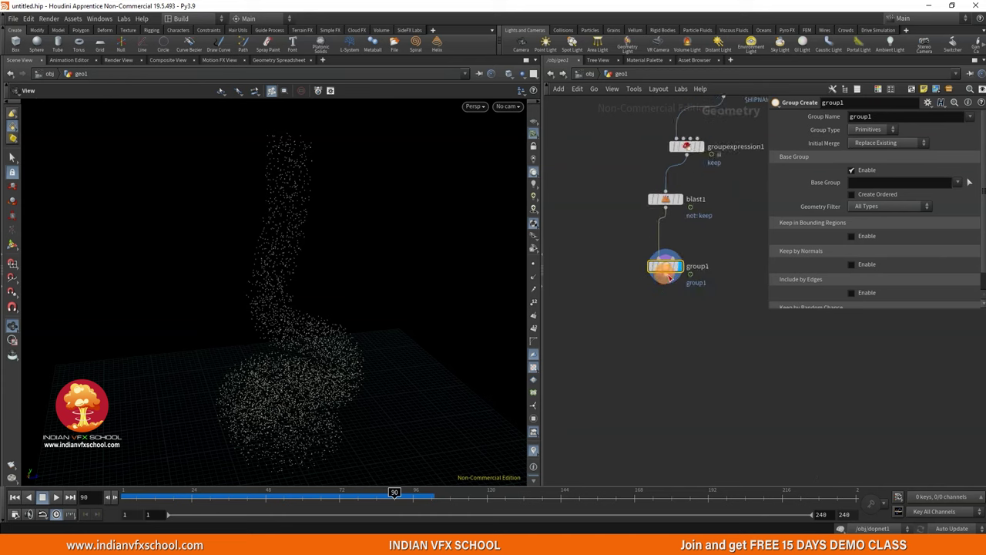
Set the Group Create node's Group Type to Points and disable its Base Group.
left_click(871, 131)
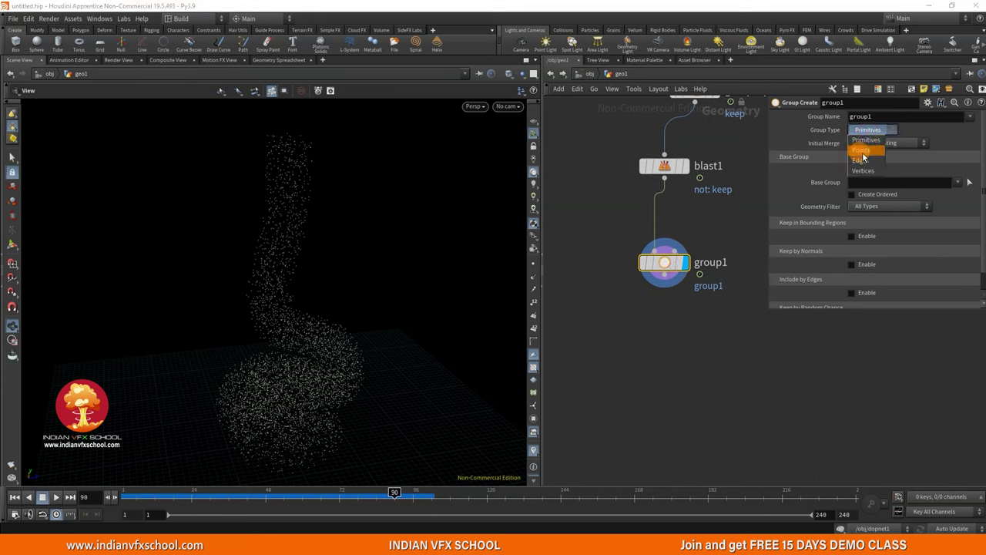
left_click(861, 149)
left_click(868, 170)
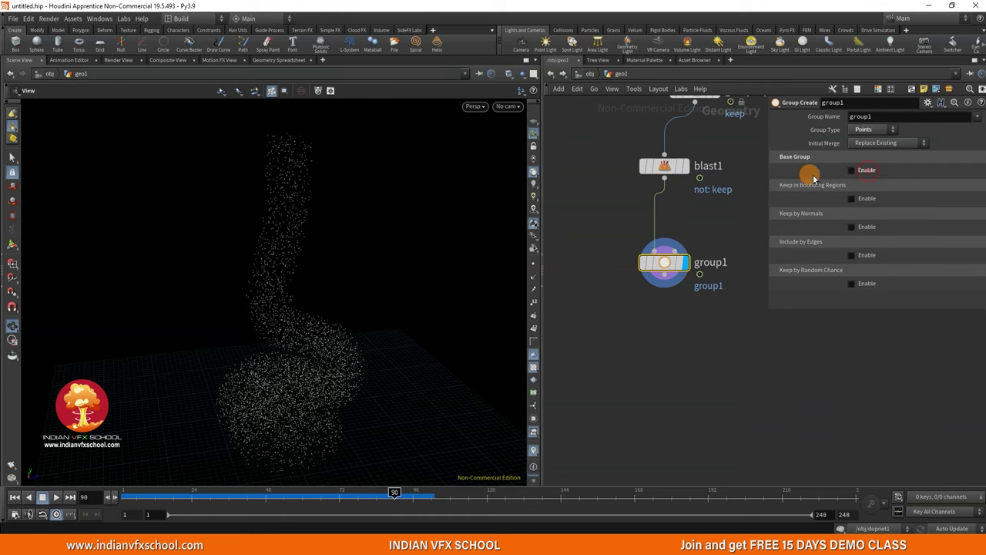
Enable Keep by Random Chance on the Group Create node and set Percent to 82.5.
left_click(852, 285)
scroll(855, 286, "down", 1)
left_click_drag(908, 298, 959, 302)
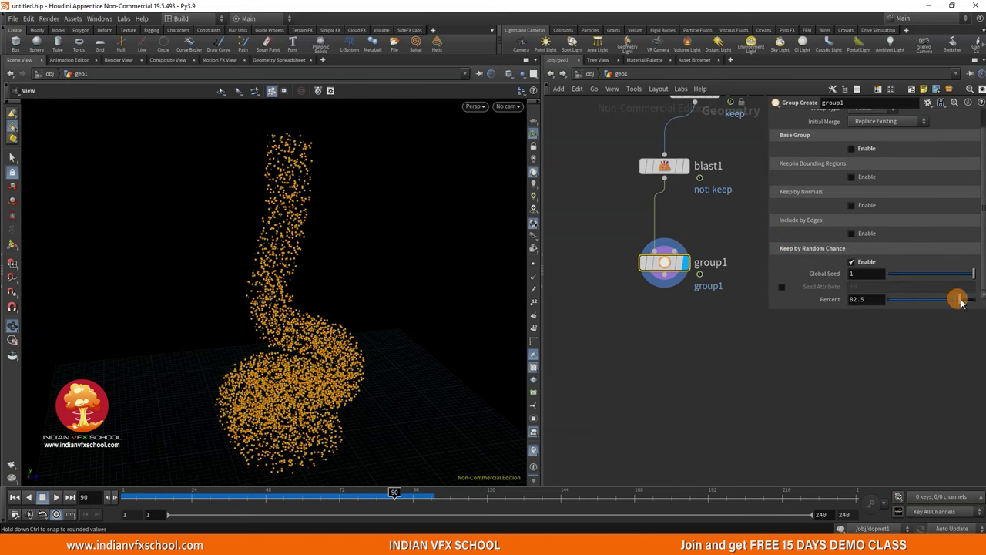
Name the group created by the Group Create node small.
scroll(838, 227, "up", 1)
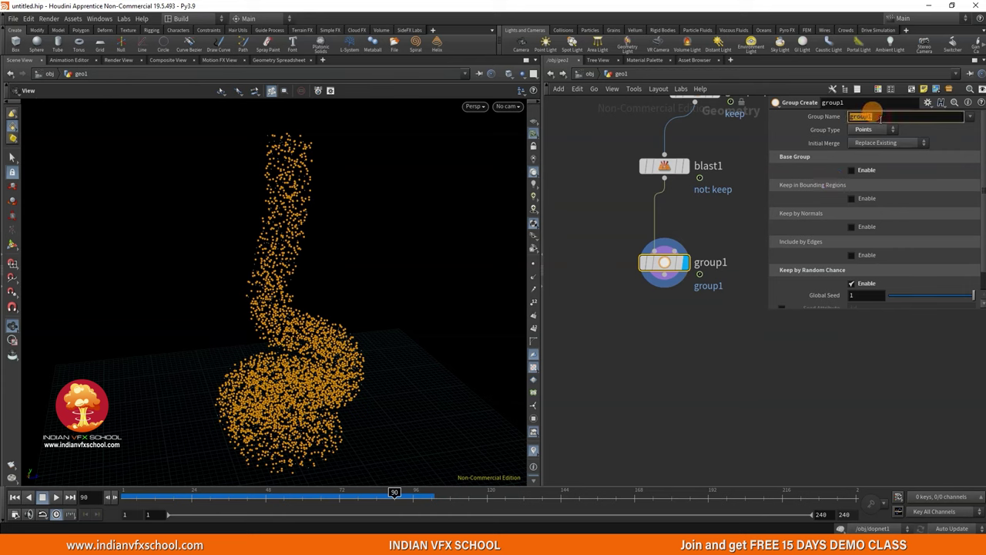
left_click(881, 117)
type("small")
key("Return")
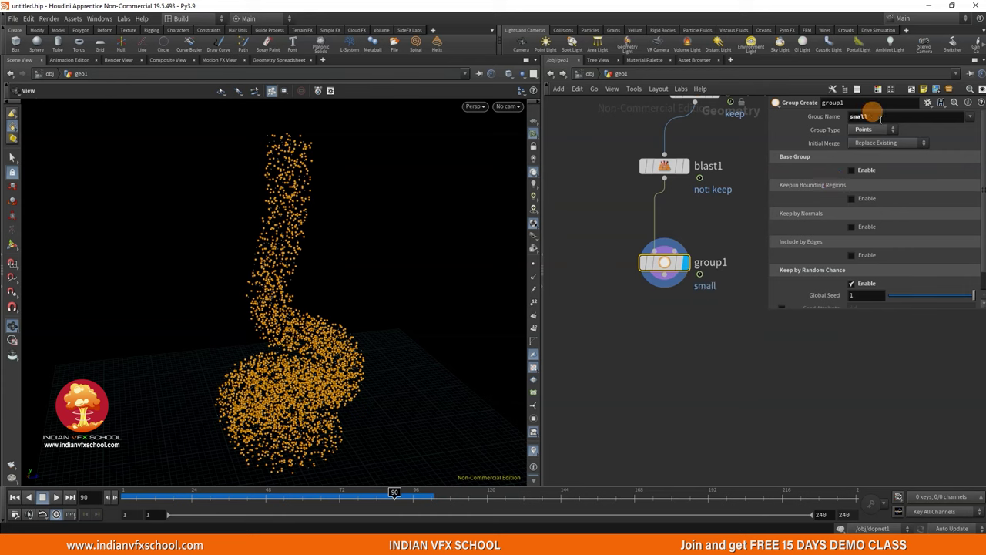
Set the small group's Percent under Keep by Random Chance to 85.5.
right_click_drag(243, 249, 312, 191)
scroll(884, 289, "down", 1)
mouse_move(936, 299)
left_mouse_down()
mouse_move(925, 298)
mouse_move(956, 298)
left_mouse_up()
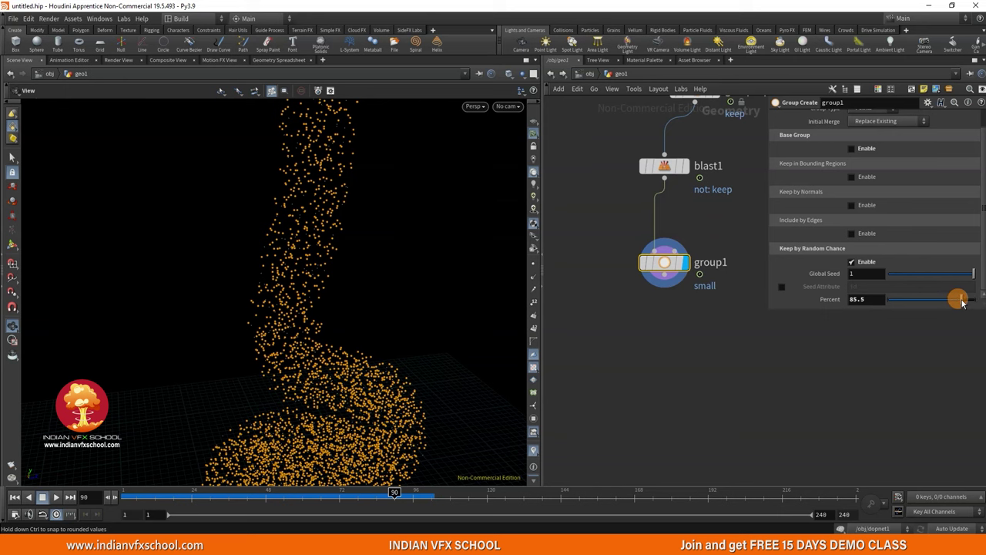
Add a Blast node connected to the Group Create node's output, display it and open its list of available groups.
scroll(648, 333, "down", 4)
middle_click_drag(648, 334, 663, 288)
scroll(664, 288, "up", 3)
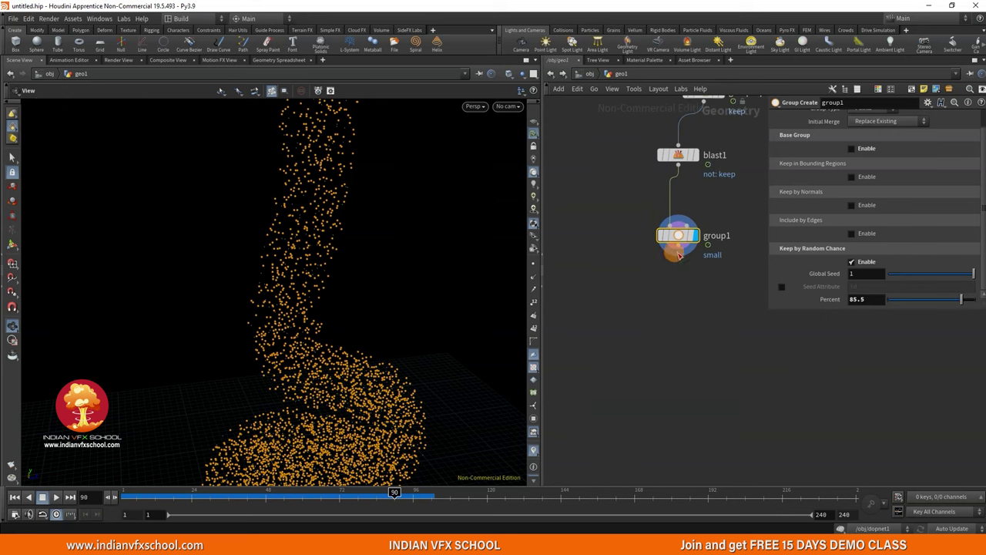
left_click_drag(678, 246, 614, 321)
left_click(613, 322)
type("blas")
key("Return")
left_click(614, 319)
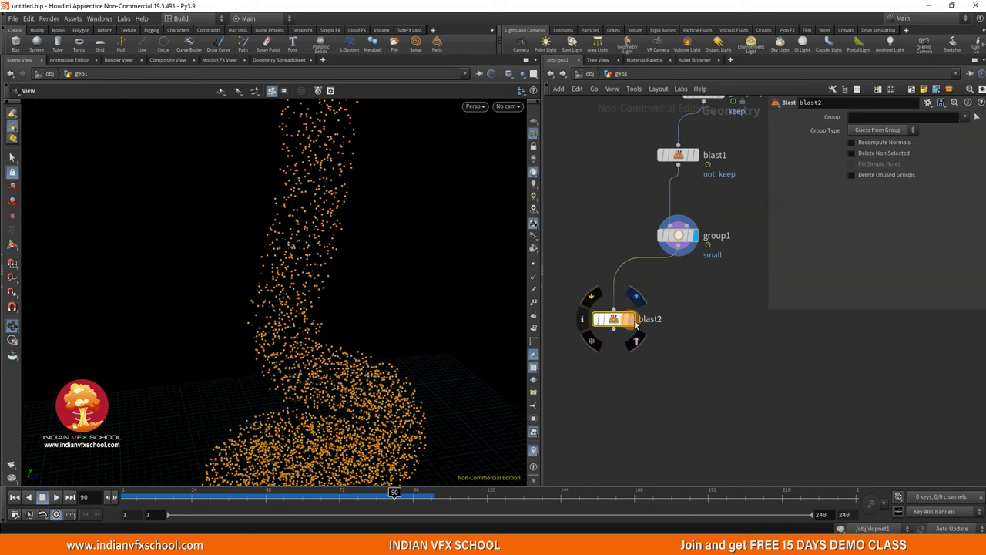
left_click(964, 117)
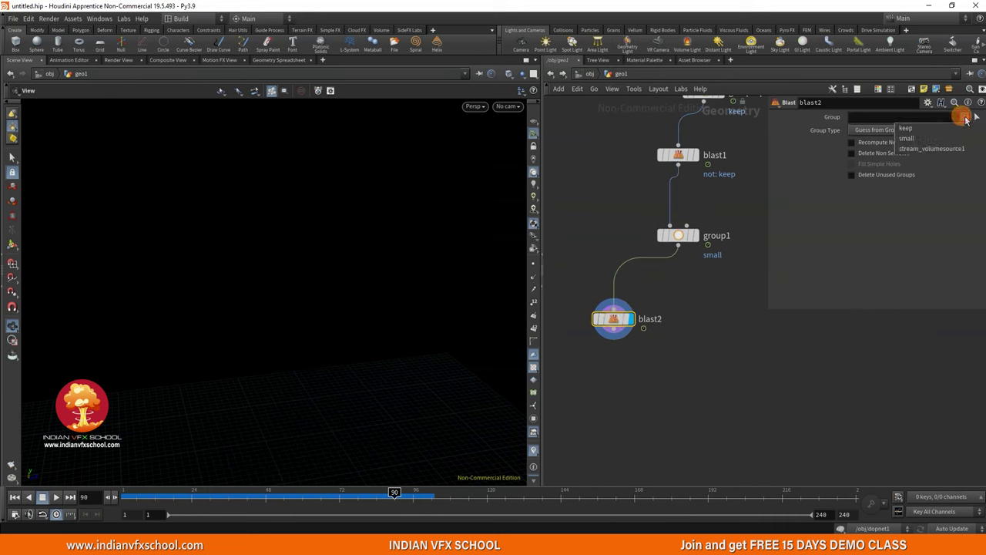
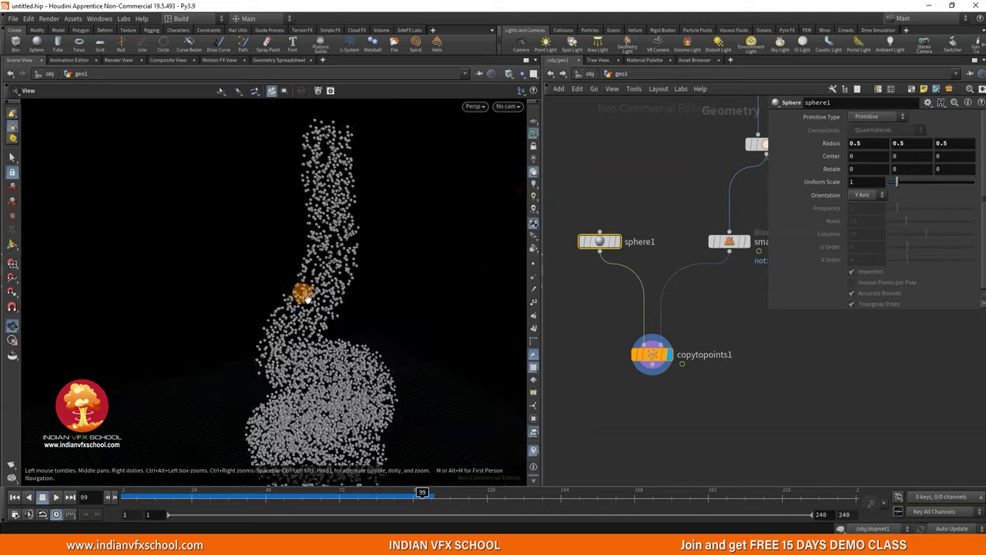
Insert an Attribute Randomize node between the small Blast node and the Copy to Points node.
middle_click_drag(662, 283, 643, 276)
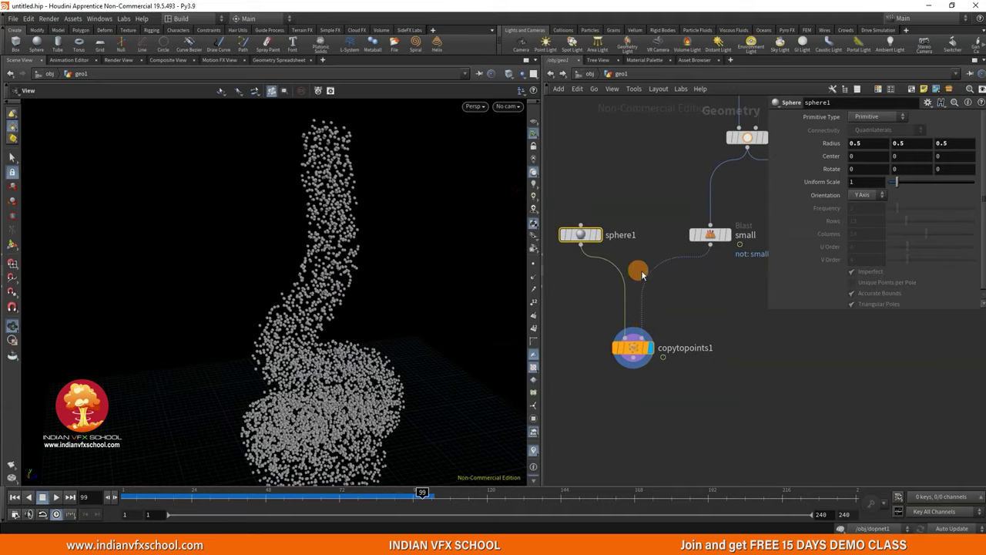
scroll(644, 343, "up", 2)
left_click_drag(634, 352, 632, 378)
key("Tab")
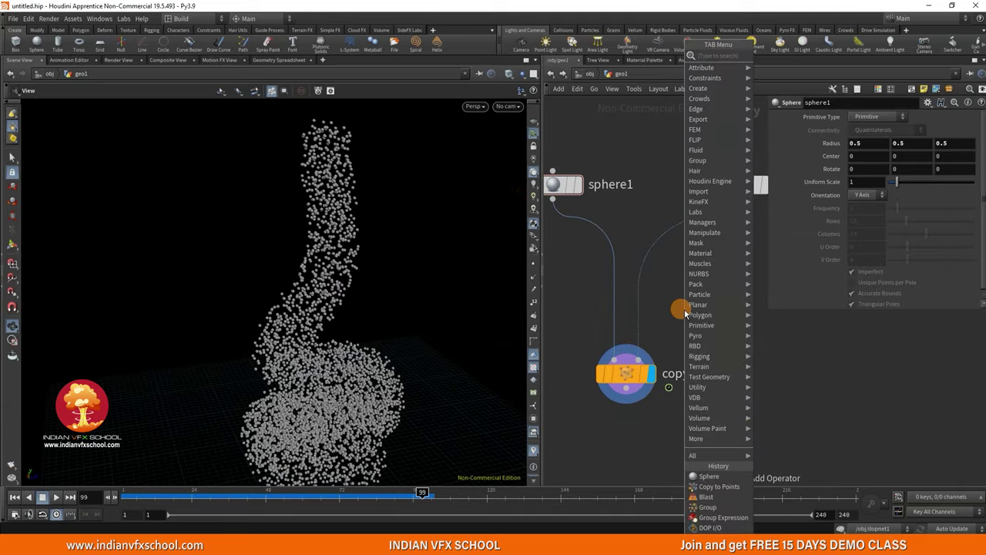
type("attra")
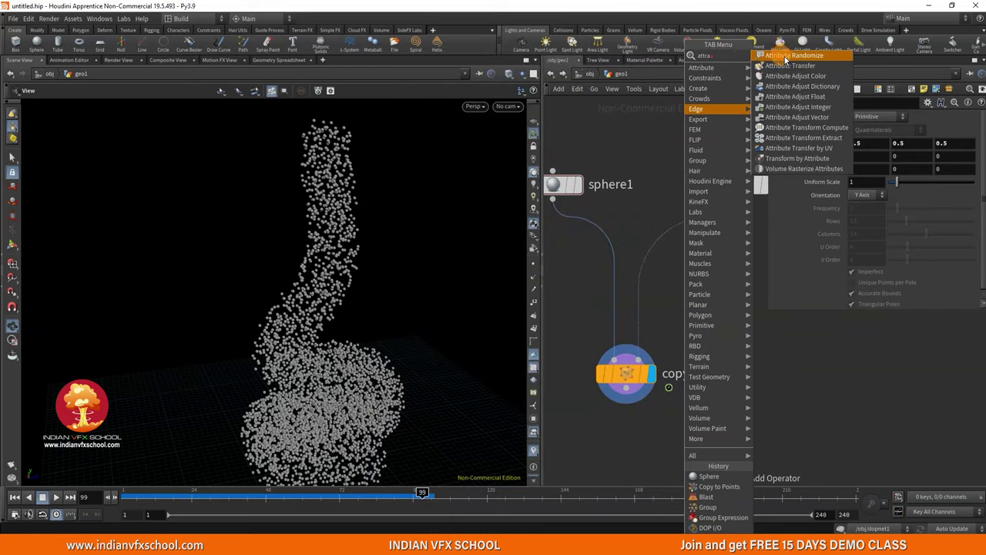
left_click(794, 56)
left_click(667, 245)
Set the Attribute Randomize node's Attribute Name to pscale and its Global Scale to 0.1.
left_click(867, 145)
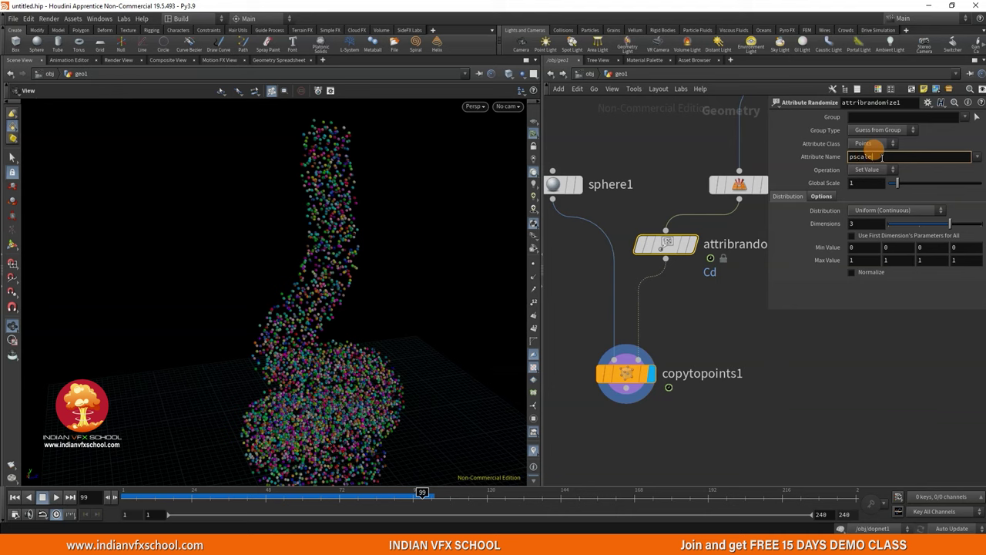
type("pscale")
key("Return")
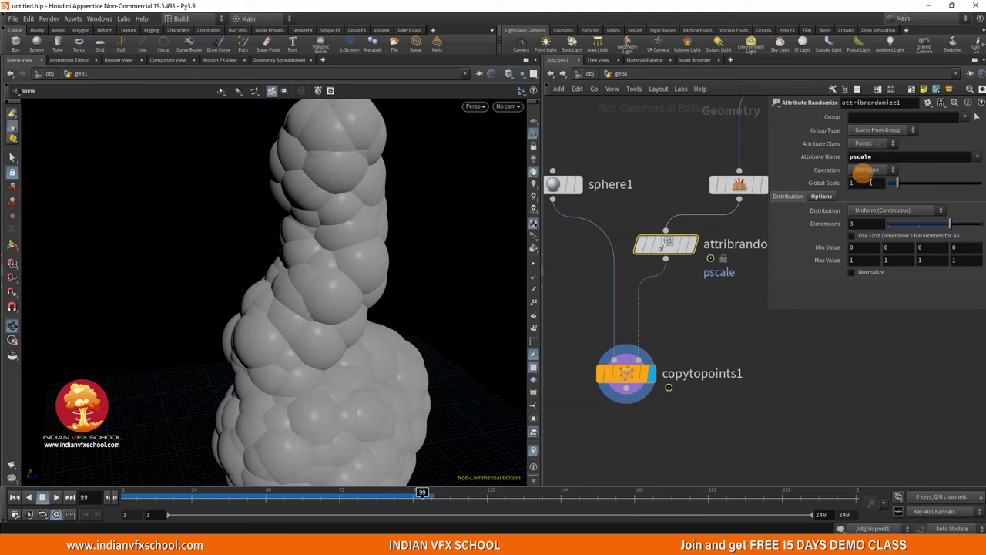
left_click(867, 183)
type("0.1")
key("Return")
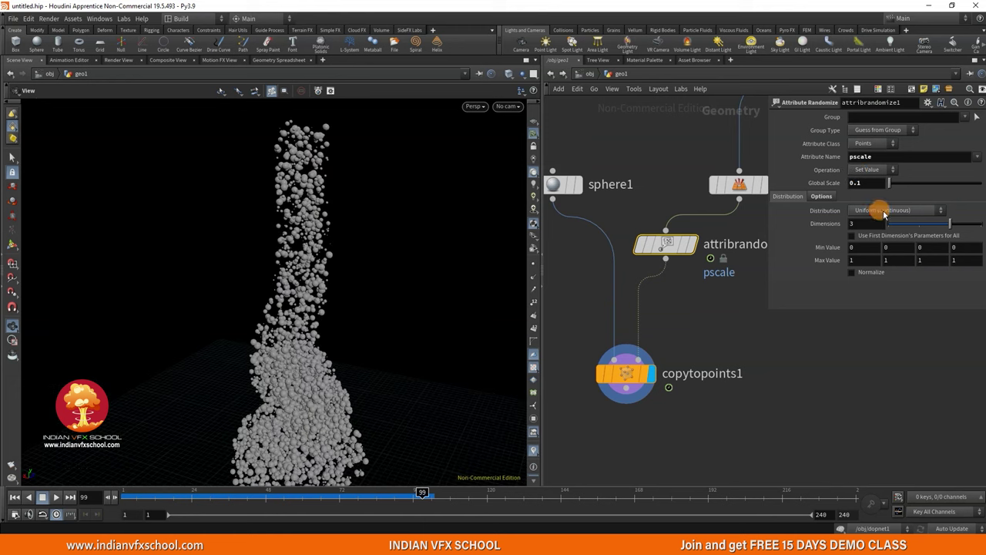
Change the Attribute Randomize distribution to Custom Ramp, then enlarge the parameter area and the ramp editor.
left_click(884, 214)
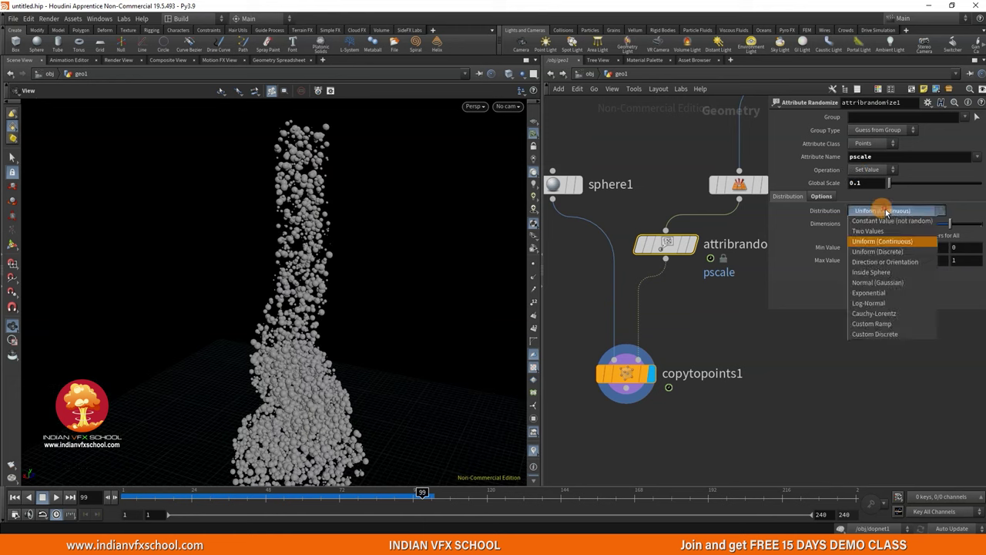
left_click(878, 324)
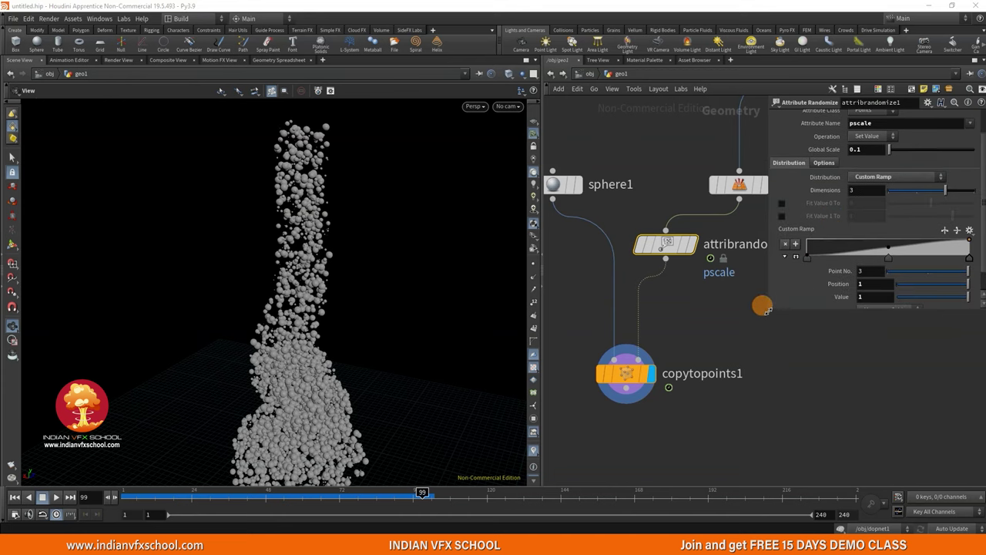
left_click_drag(767, 308, 733, 302)
left_click(740, 283)
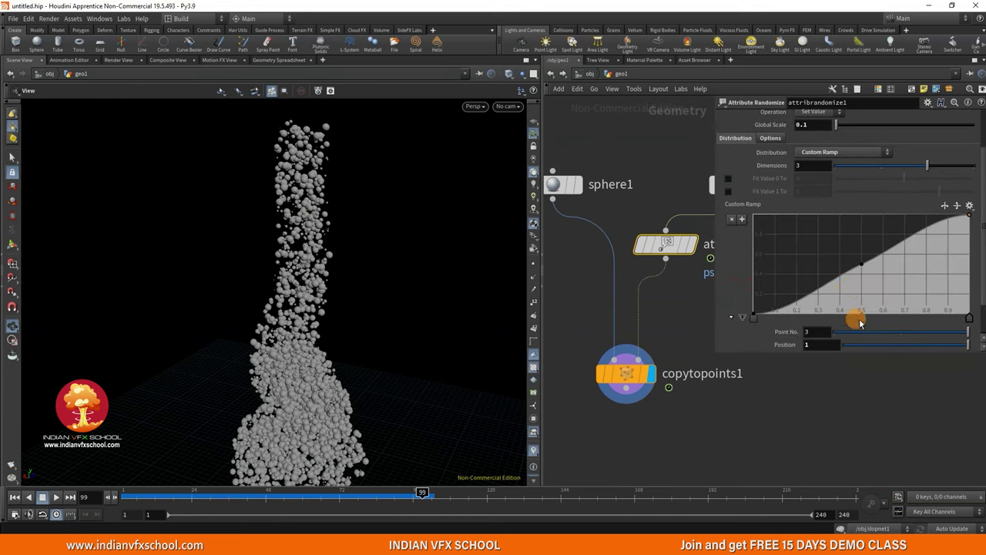
Remove the custom ramp's middle and end points and raise its first point slightly above 0.2, making the ramp flat.
left_click_drag(865, 322, 961, 347)
left_click_drag(745, 315, 749, 289)
left_click_drag(344, 306, 273, 320)
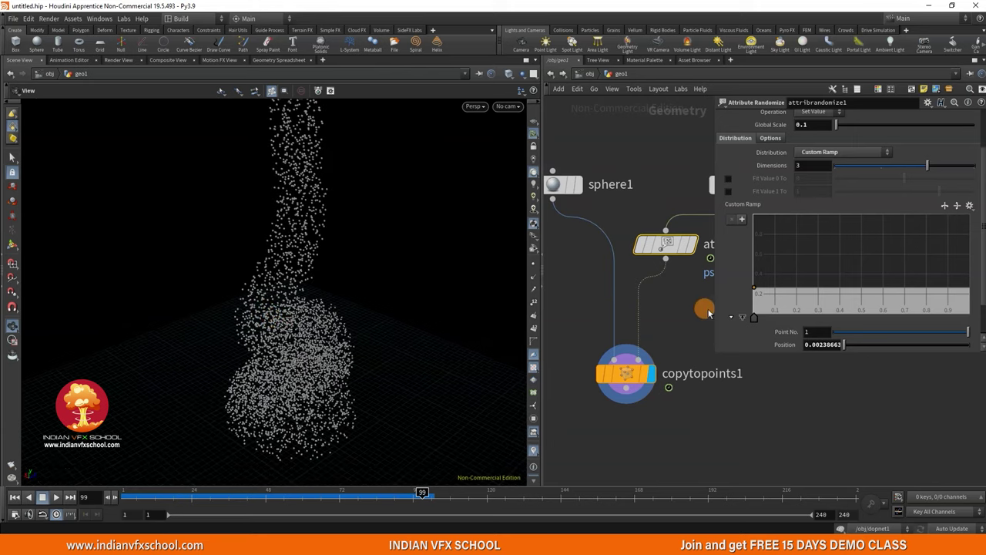
Add points to the custom ramp to form low waves, with the highest peak at about position 0.46.
left_click_drag(793, 296, 840, 281)
left_click(887, 301)
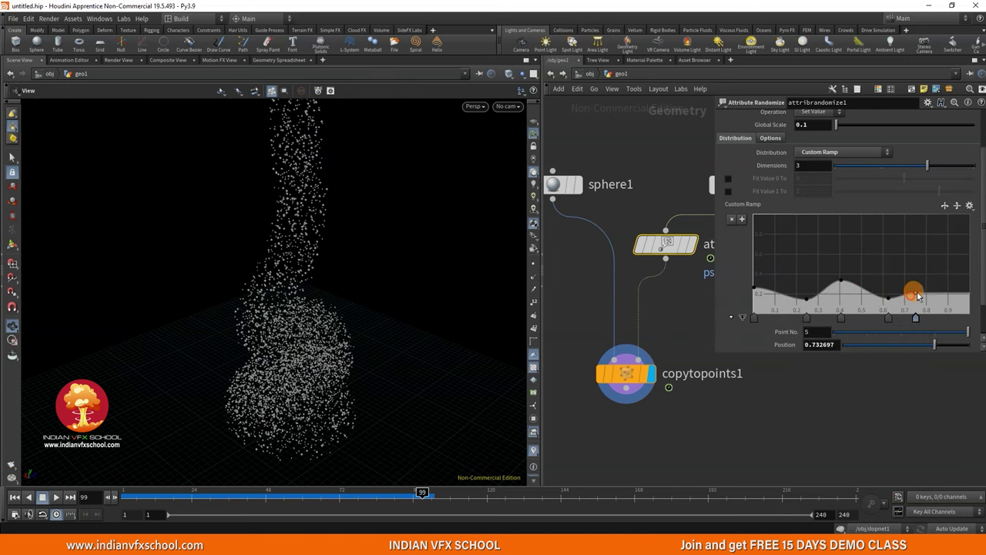
left_click_drag(915, 299, 925, 289)
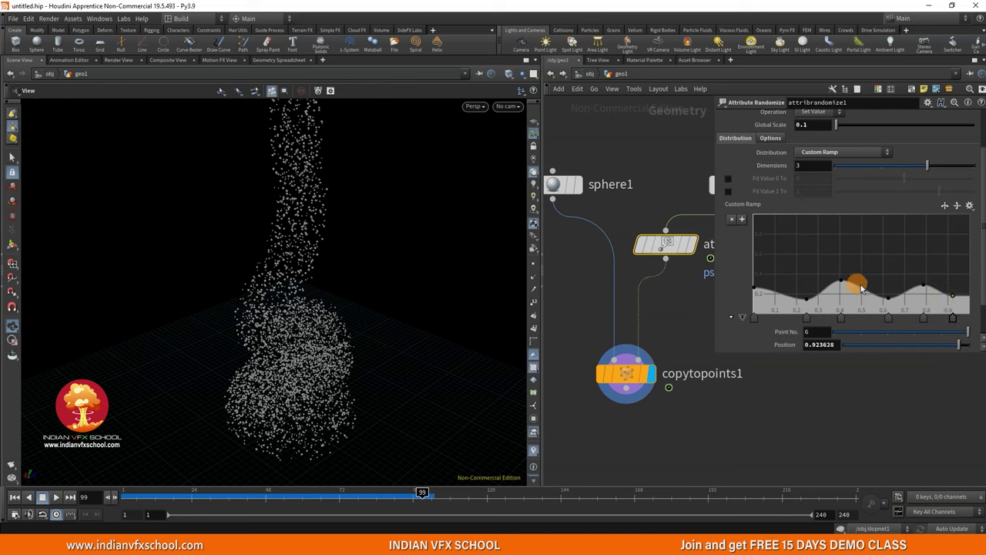
left_click_drag(858, 288, 850, 275)
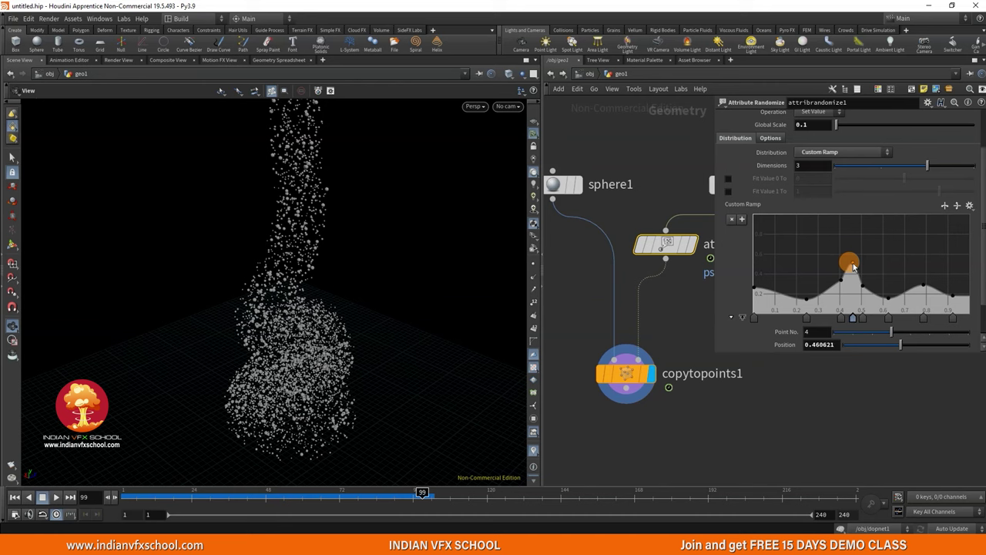
left_click_drag(853, 275, 852, 274)
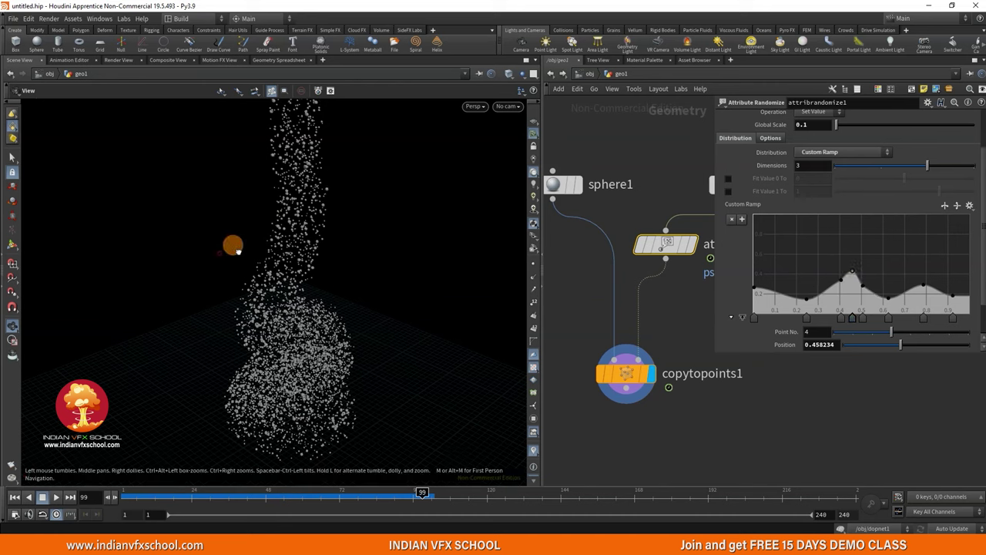
Duplicate the sphere, Attribute Randomize and Copy to Points nodes beneath the big Blast node and connect its output to the duplicated Attribute Randomize.
scroll(676, 357, "down", 3)
middle_click_drag(679, 358, 652, 361)
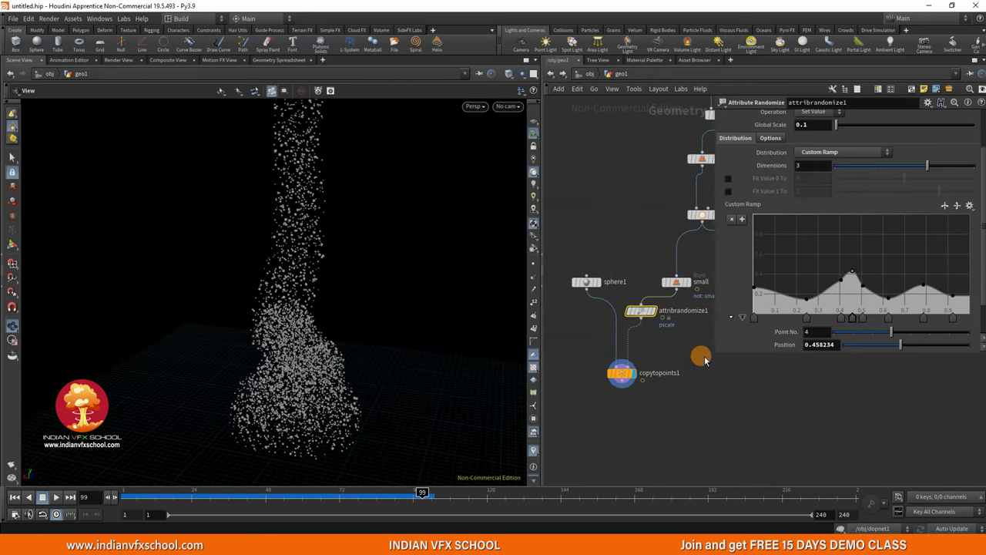
scroll(653, 366, "down", 2)
left_click_drag(592, 391, 723, 351)
scroll(639, 326, "up", 3)
left_click_drag(611, 345, 682, 325)
key("Delete")
left_click_drag(595, 331, 639, 449)
left_click_drag(642, 382, 678, 369)
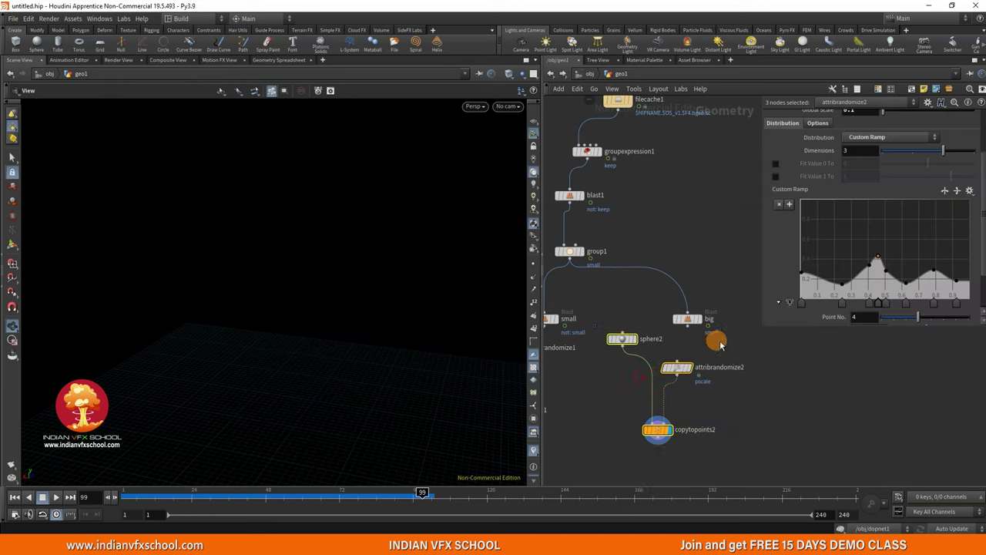
left_click(720, 346)
left_click_drag(687, 327, 677, 361)
Set the Global Scale of the big branch's Attribute Randomize node to 0.28.
middle_click_drag(675, 376, 686, 347)
scroll(686, 346, "up", 3)
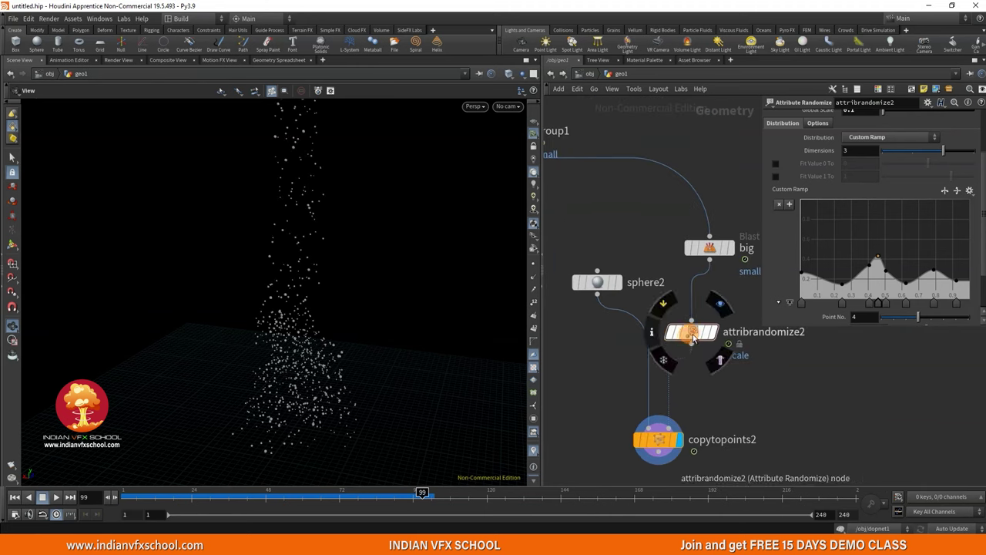
scroll(824, 177, "up", 2)
left_click_drag(884, 160, 886, 161)
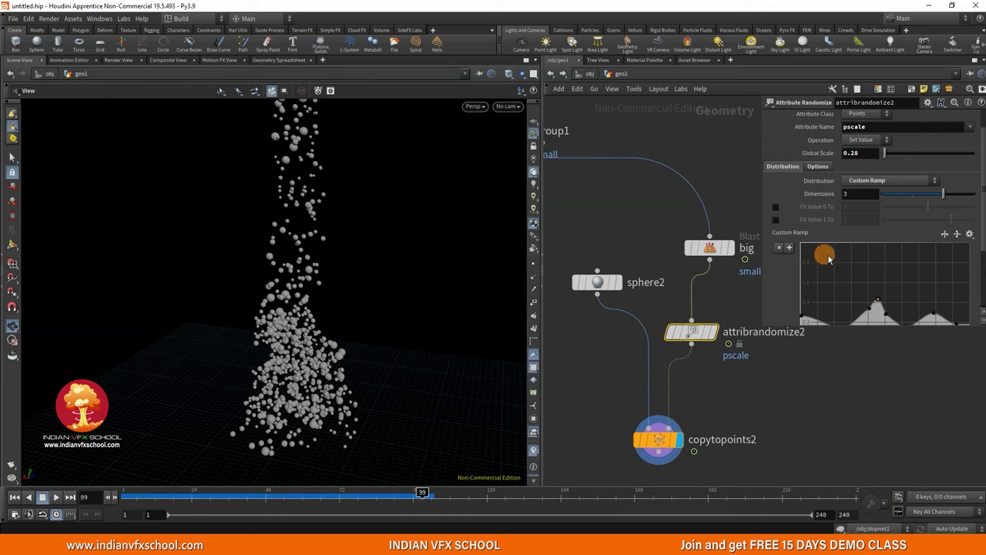
Flatten the big branch's custom ramp by lowering its central peak and raising the dips near positions 0.2, 0.64 and 0.94.
scroll(836, 266, "down", 2)
left_click_drag(879, 246, 873, 257)
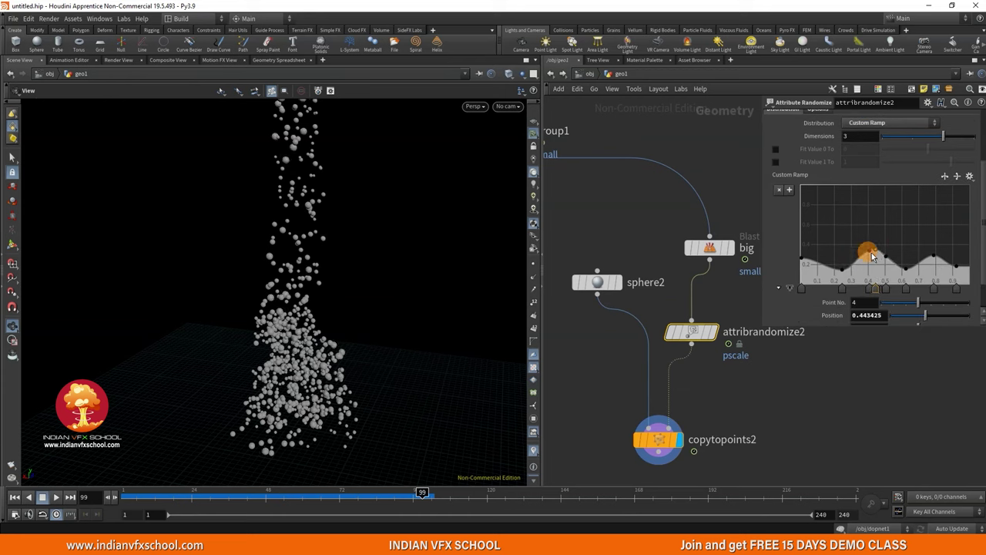
left_click(837, 266)
left_click(910, 265)
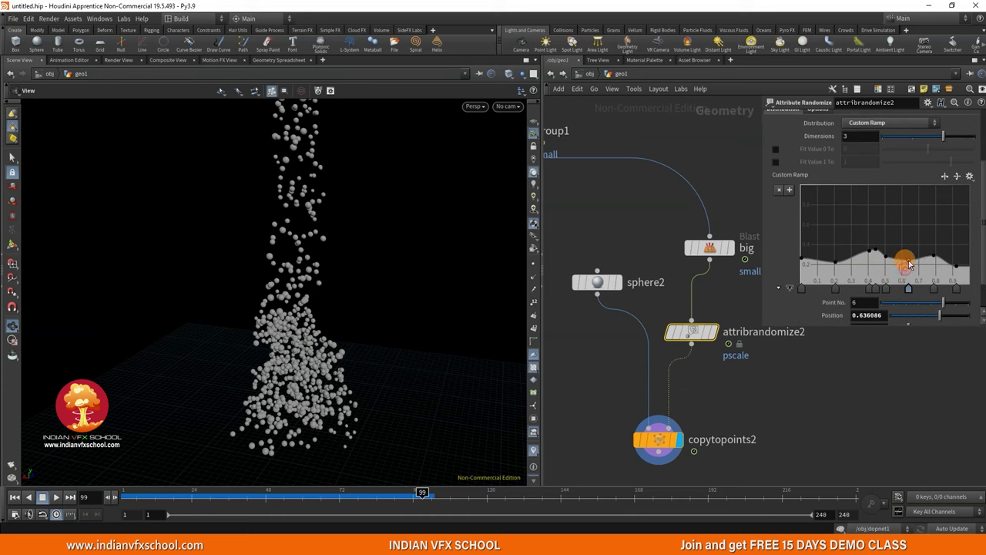
left_click(958, 263)
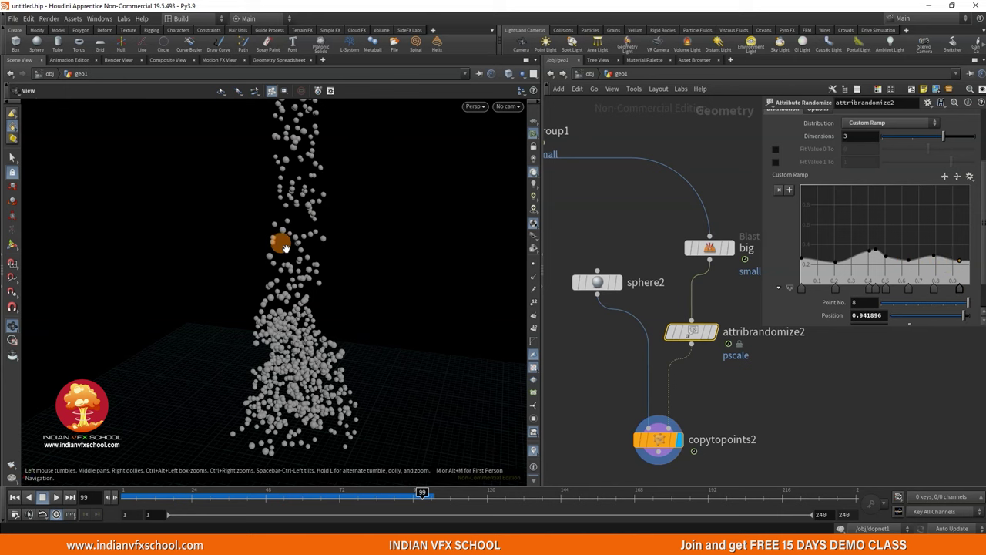
left_click_drag(363, 281, 340, 281)
Add a Merge node below both branches, connect the two Copy to Points nodes to it and display it.
scroll(617, 367, "down", 4)
middle_click_drag(620, 383, 696, 285)
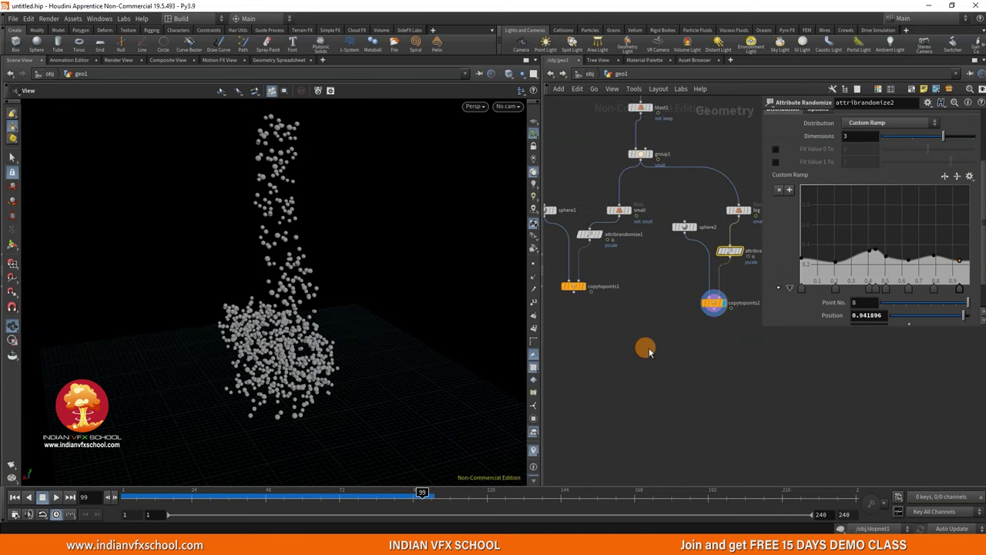
key("Tab")
type("merge")
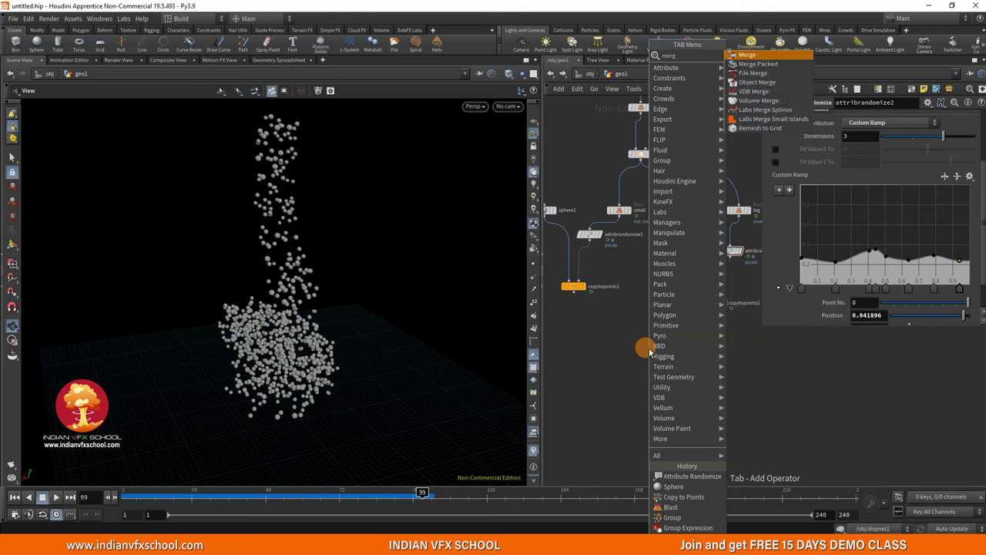
key("Return")
left_click(648, 349)
left_click_drag(574, 294, 641, 358)
left_click_drag(714, 311, 642, 359)
left_click(650, 366)
Set the Group Create node's Percent under Keep by Random Chance to 90 and then to 95.
left_click_drag(198, 319, 264, 276)
middle_click_drag(663, 303, 636, 408)
scroll(611, 249, "up", 5)
left_click(628, 309)
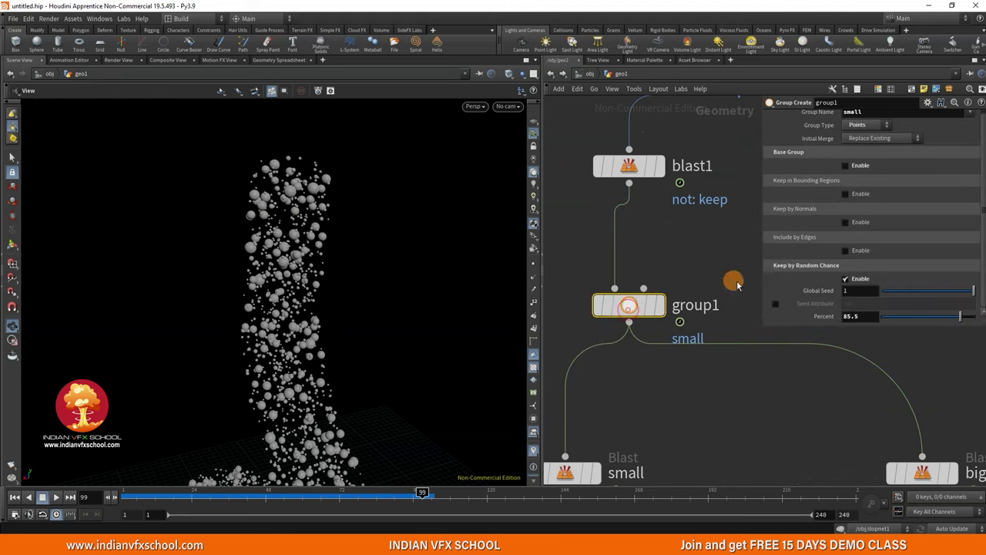
left_click(861, 316)
type("90")
key("Return")
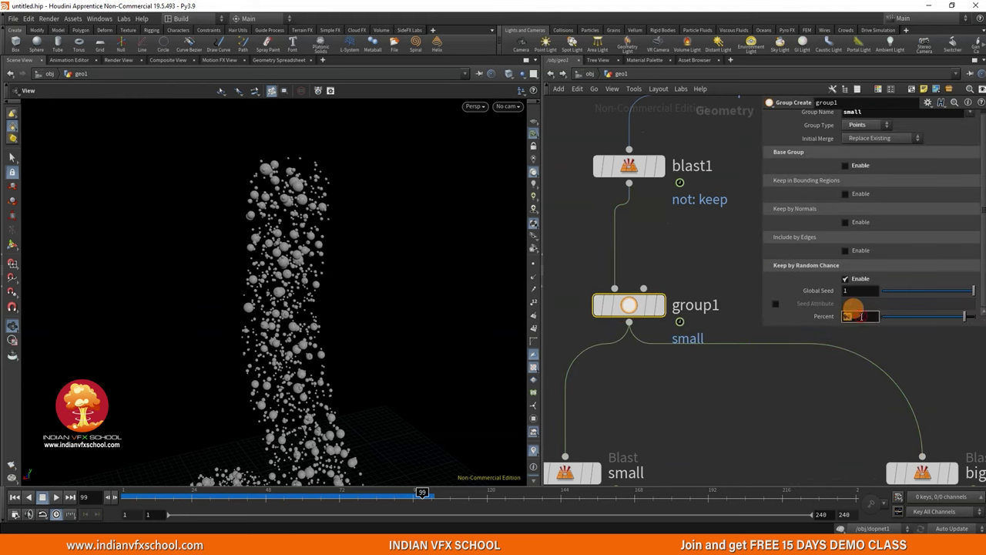
left_click_drag(258, 389, 282, 370)
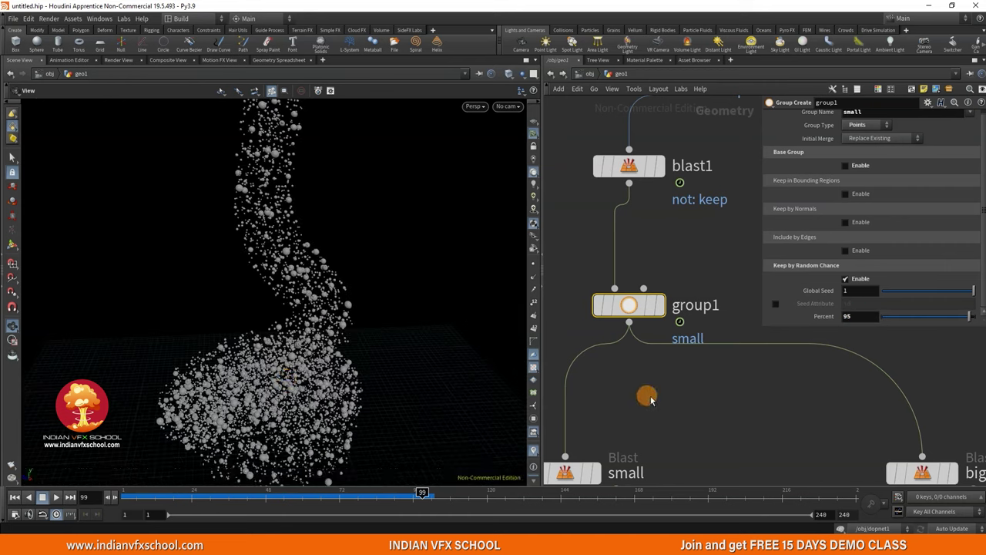
scroll(647, 396, "down", 5)
middle_click_drag(657, 376, 657, 375)
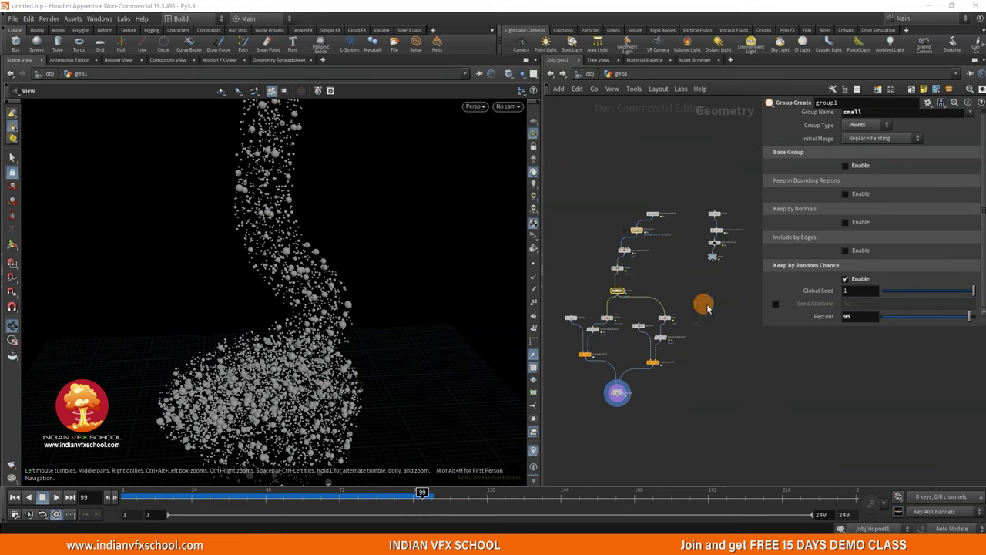
scroll(709, 307, "up", 3)
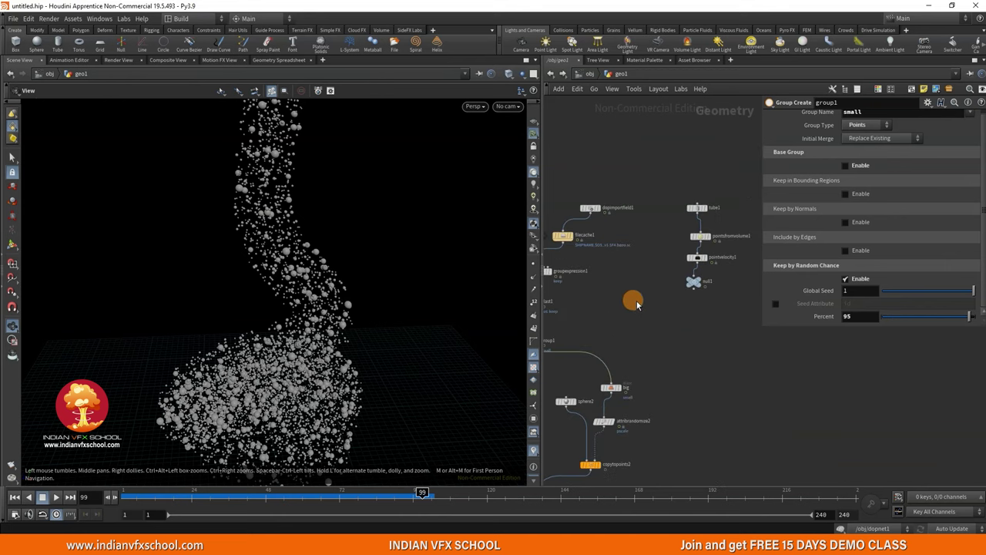
Add a Particle Fluid Surface node fed by the filecache1 output.
left_click_drag(666, 191, 747, 163)
left_click(658, 244)
left_click(564, 246)
left_click_drag(564, 244, 699, 312)
type("partf")
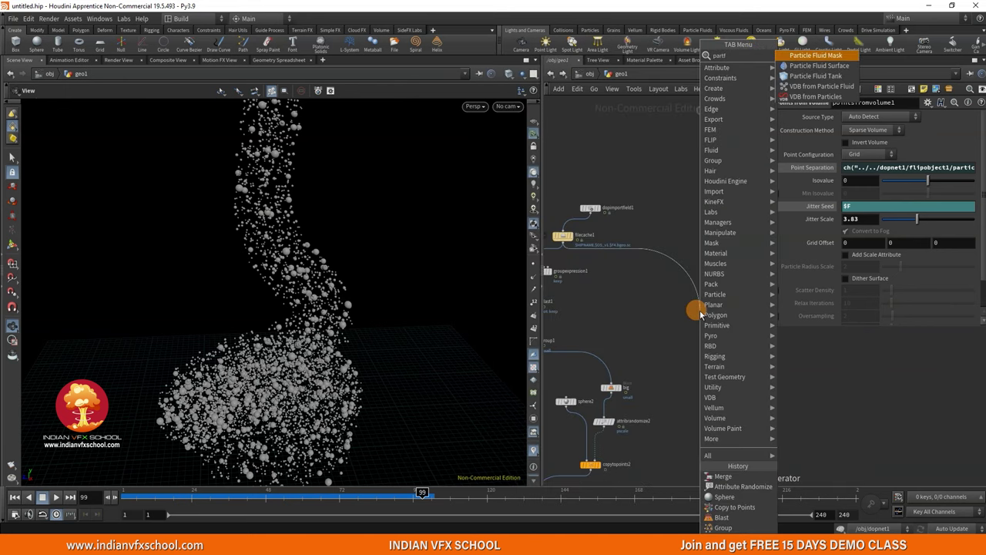
left_click(817, 65)
Set the Particle Fluid Surface node's Convert To option to Surface Polygons.
scroll(570, 222, "up", 3)
scroll(622, 331, "down", 3)
middle_click_drag(653, 356, 585, 339)
scroll(663, 352, "up", 4)
left_click(711, 338)
scroll(654, 319, "down", 2)
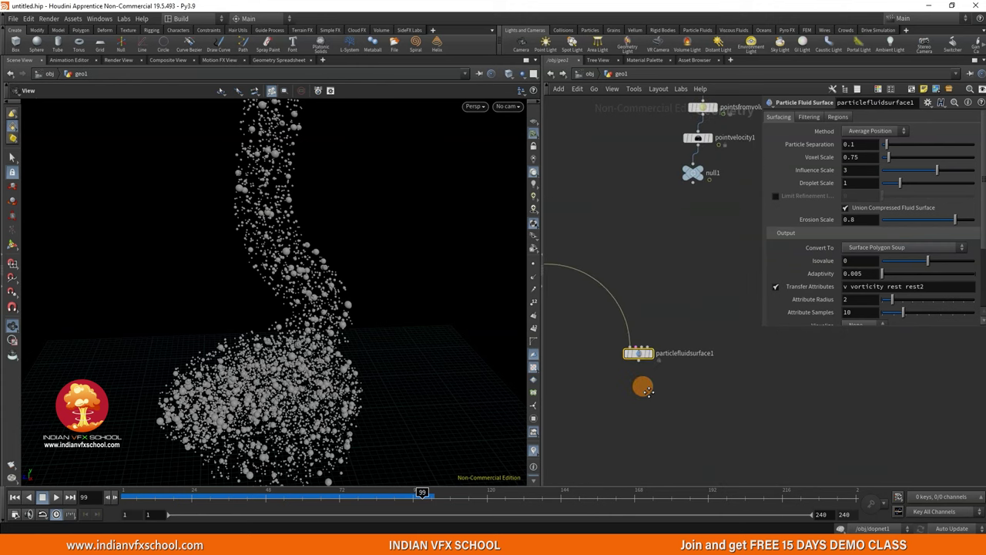
left_click(879, 245)
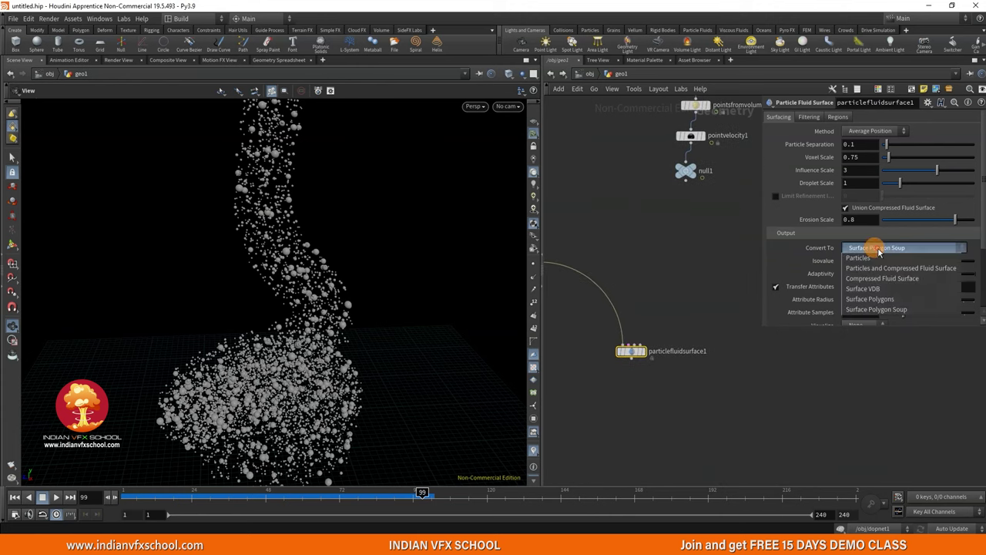
left_click(865, 302)
Link the Particle Fluid Surface node's Particle Separation to pointsfromvolume1's Point Separation by a pasted relative reference.
scroll(649, 288, "down", 3)
middle_click_drag(625, 247, 656, 282)
scroll(571, 275, "up", 3)
middle_click_drag(726, 263, 551, 333)
scroll(622, 279, "up", 2)
left_click(675, 247)
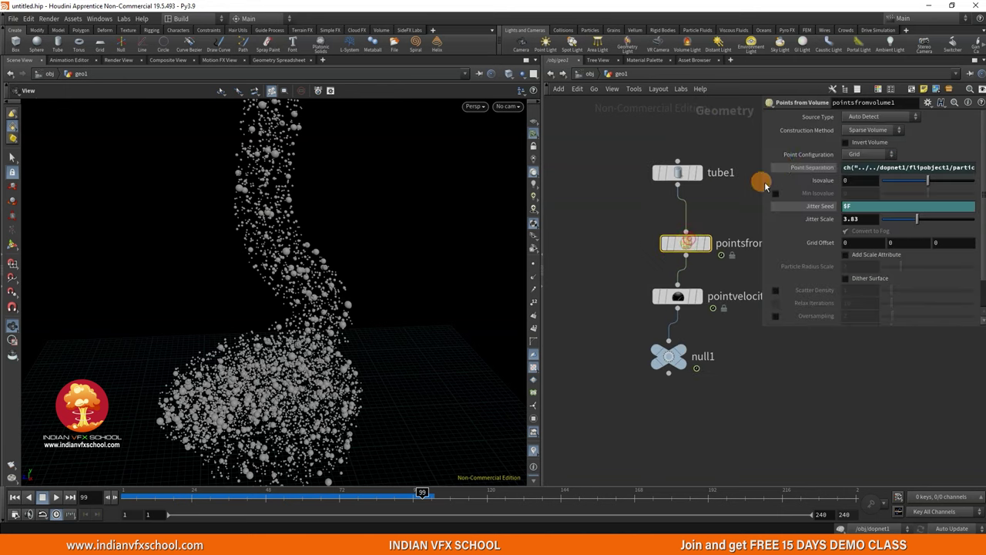
right_click(804, 171)
left_click(818, 245)
scroll(699, 393, "down", 3)
middle_click_drag(671, 397, 750, 377)
scroll(601, 378, "up", 2)
middle_click_drag(622, 397, 571, 243)
middle_click_drag(814, 391, 710, 363)
scroll(709, 362, "up", 1)
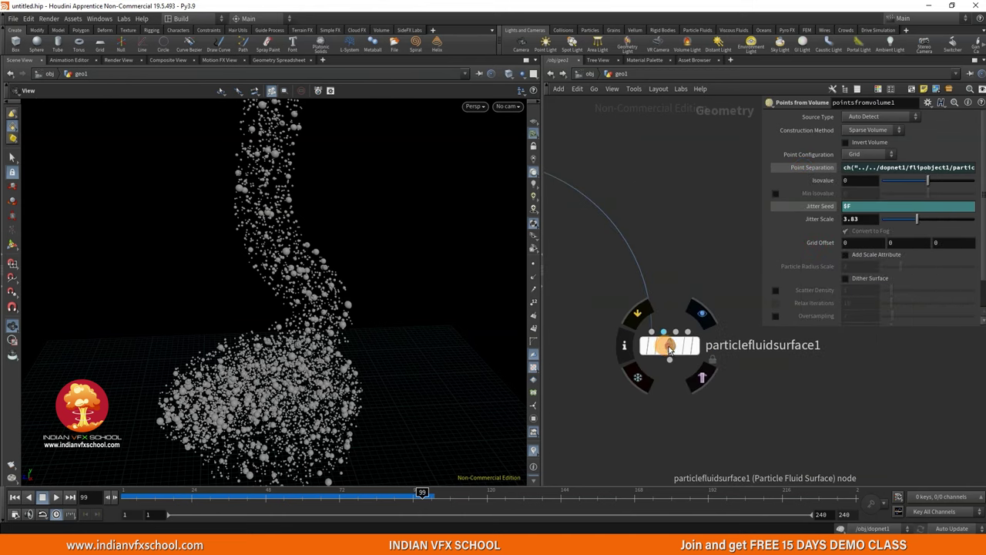
left_click(674, 347)
right_click(811, 145)
left_click(863, 251)
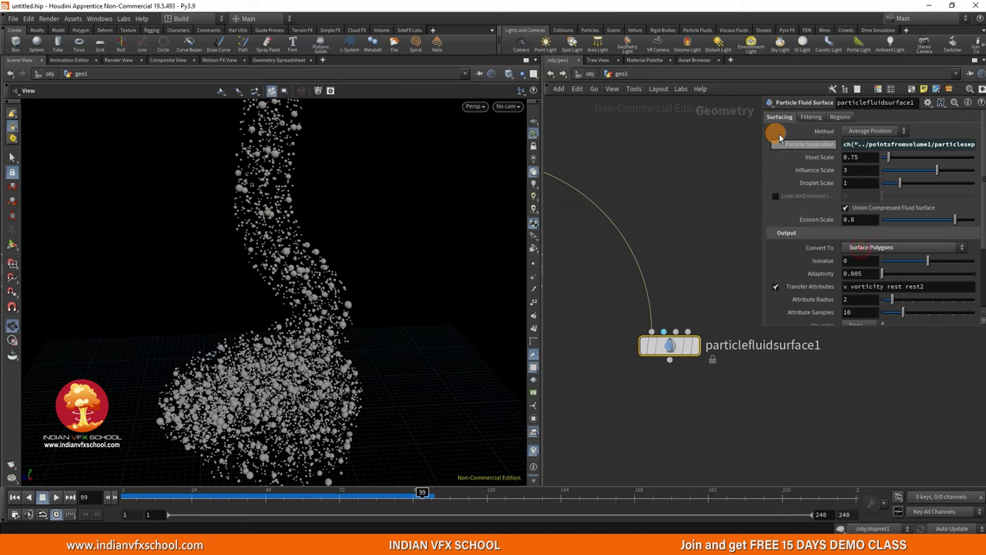
Set the fluid surface's Influence Scale to 1.5 and Adaptivity to 0, and display the node.
scroll(681, 231, "down", 2)
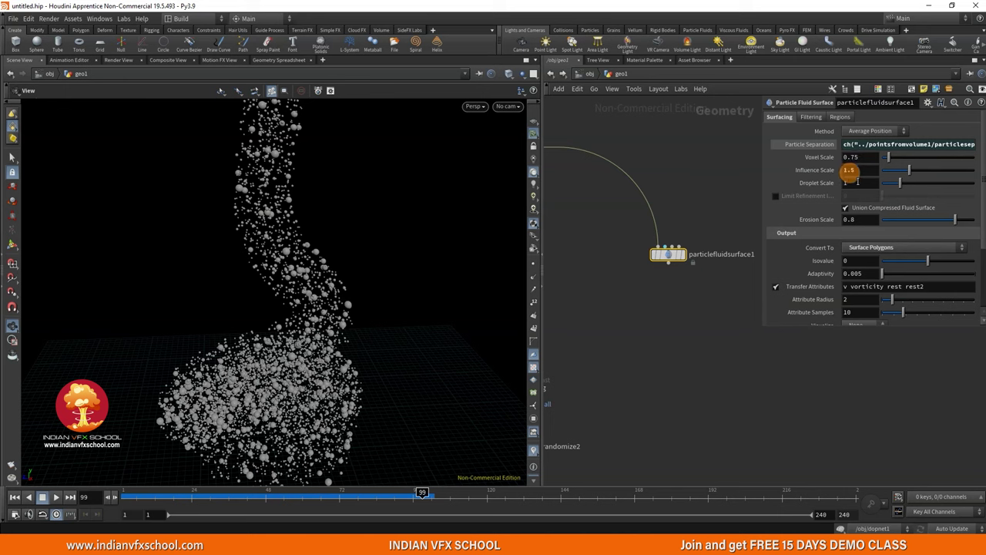
left_click(861, 274)
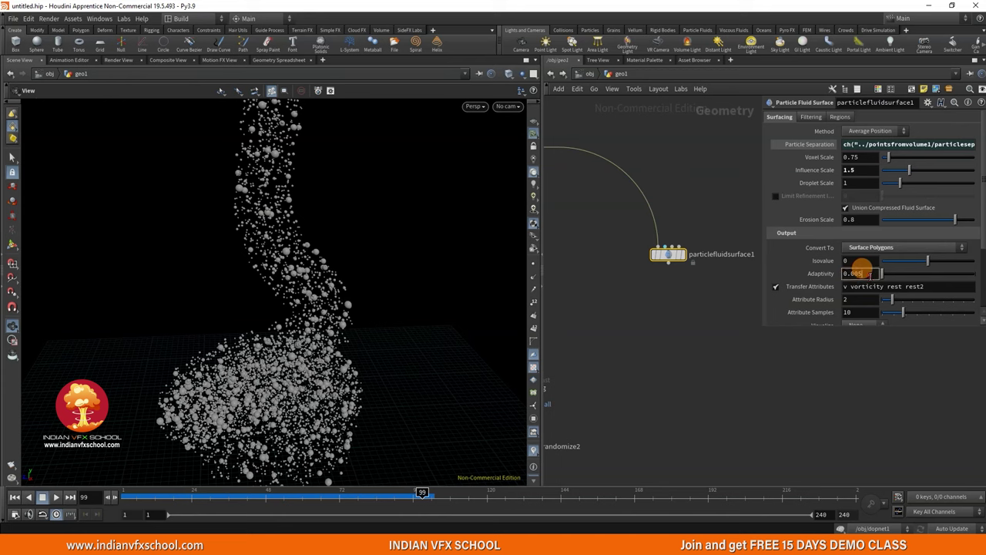
left_click(677, 252)
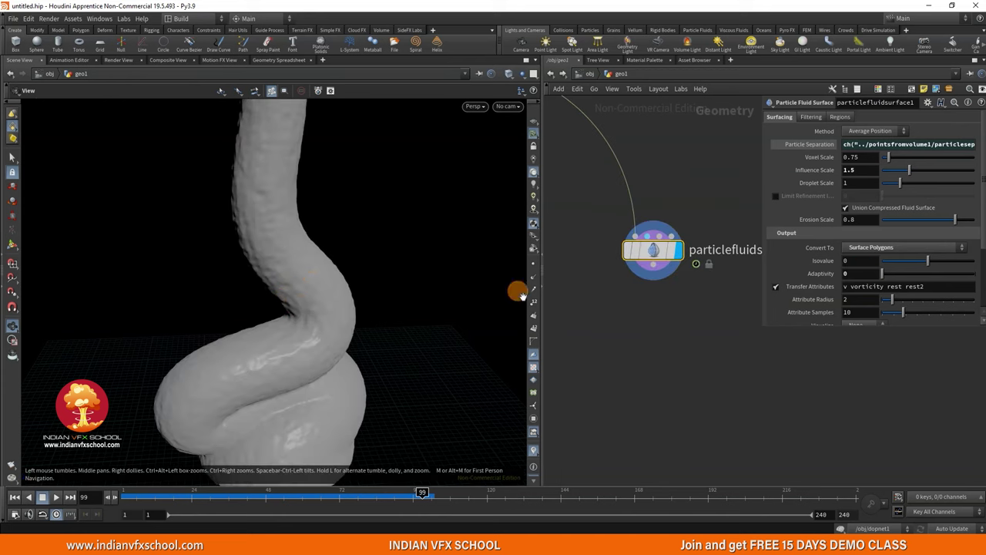
Enable Smooth in the fluid surface's filtering options with a value of 10 and check the mesh.
left_click(817, 117)
left_click(776, 159)
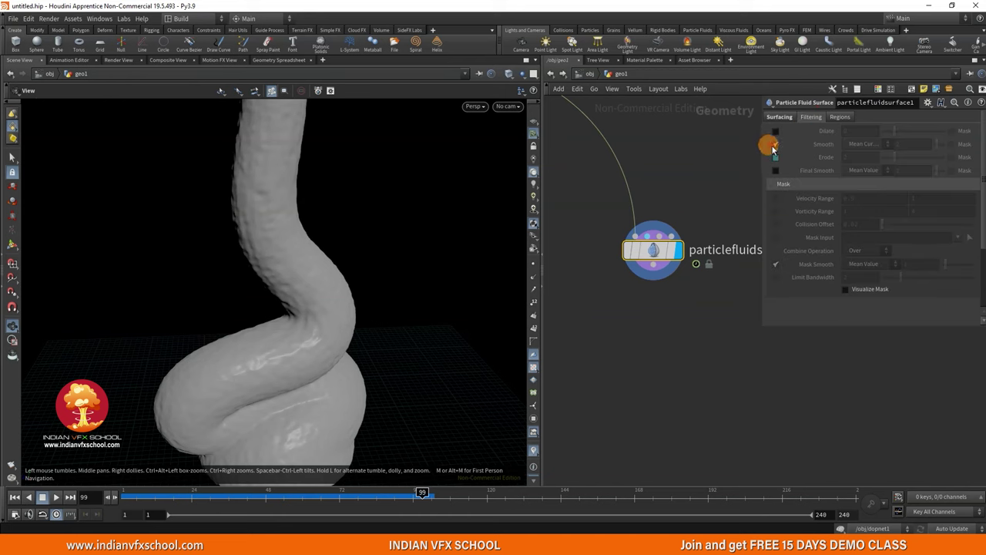
left_click(775, 145)
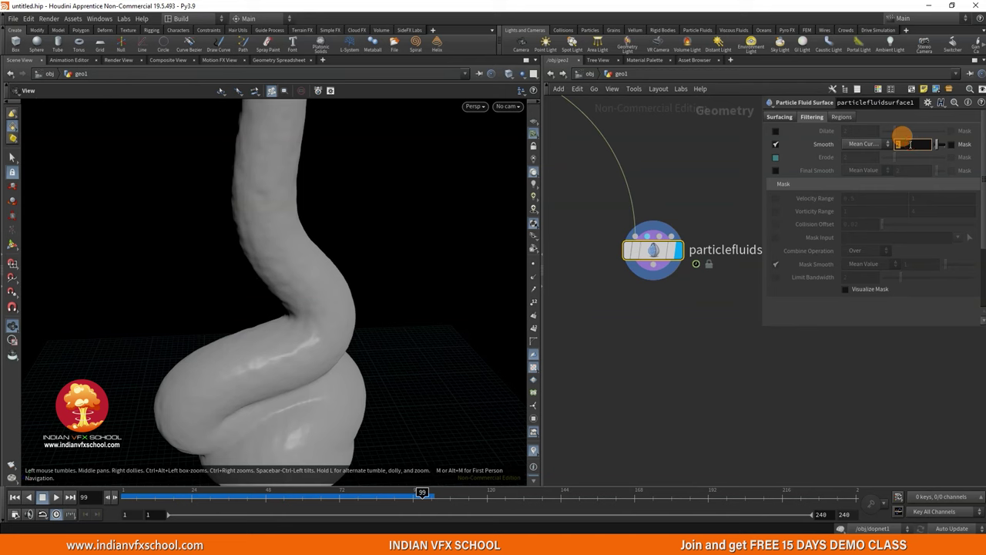
scroll(357, 340, "down", 5)
left_click_drag(283, 377, 261, 317)
left_click_drag(226, 287, 293, 342)
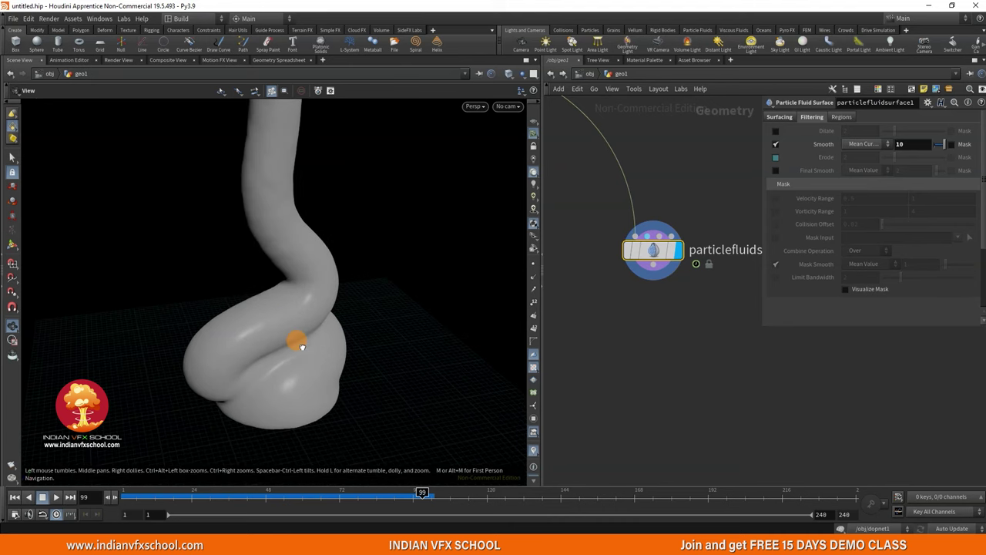
Set the Point Separation of pointsfromvolume1 to 0.015.
scroll(671, 338, "down", 4)
middle_click_drag(610, 345, 712, 379)
mouse_move(309, 336)
left_mouse_down()
mouse_move(431, 327)
mouse_move(319, 328)
left_mouse_up()
middle_click_drag(629, 322, 599, 374)
scroll(646, 350, "down", 4)
middle_click_drag(688, 321, 632, 369)
scroll(666, 307, "up", 8)
left_click(654, 330)
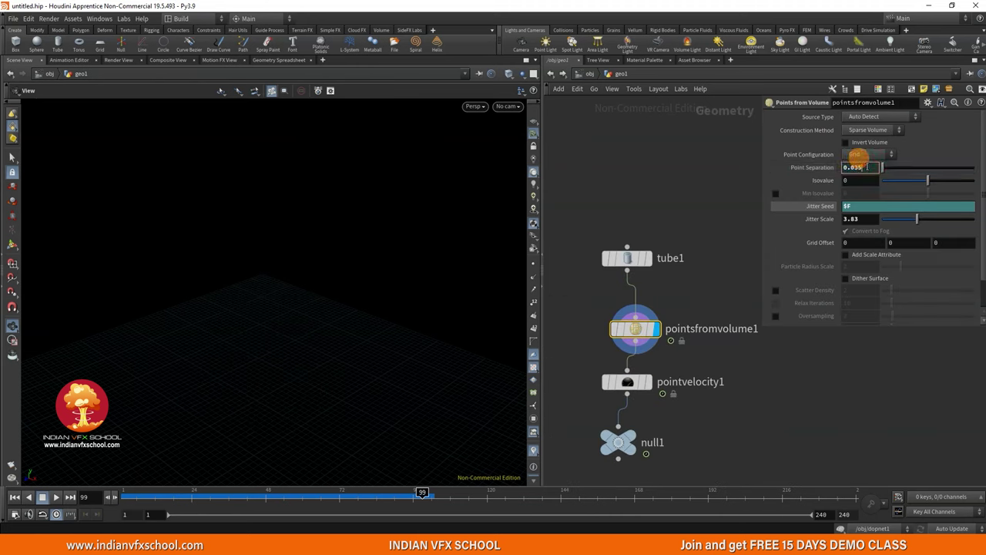
key("Return")
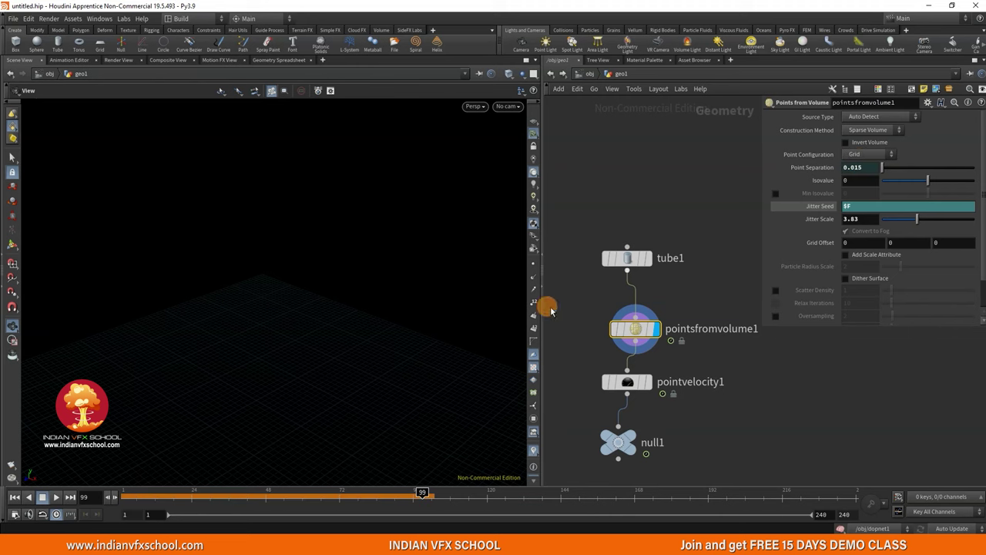
Rewind to frame 1, re-simulate the DOP network at object level up to frame 109, and inspect the slime from several angles.
left_click(12, 500)
scroll(703, 365, "down", 5)
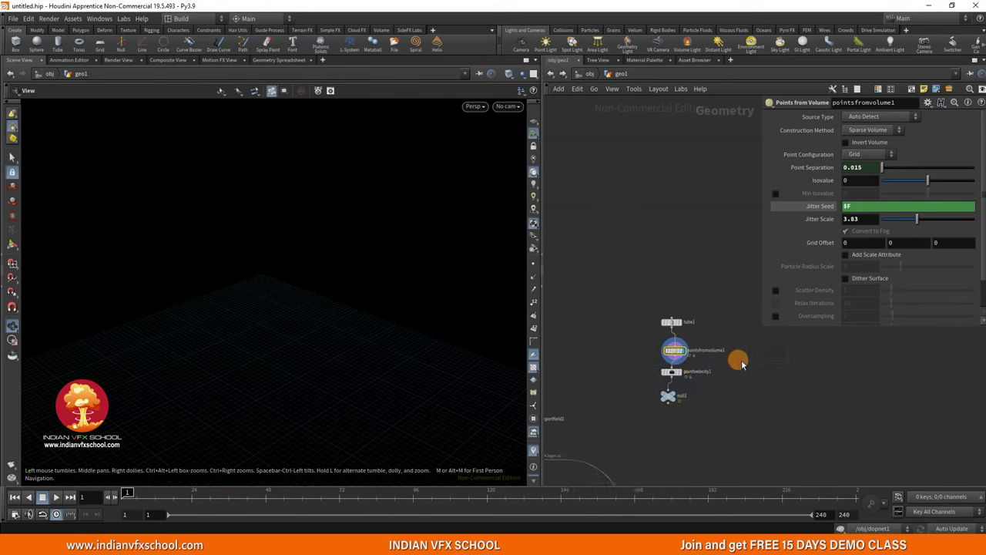
middle_click_drag(742, 363, 864, 318)
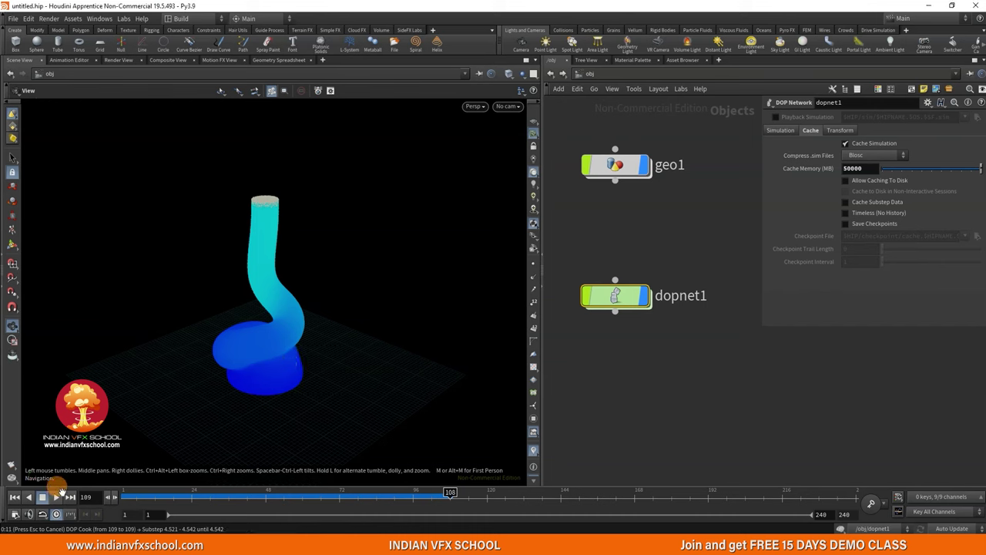
left_click_drag(213, 341, 334, 331)
right_click_drag(333, 331, 295, 206)
left_click_drag(207, 302, 264, 284)
right_click_drag(264, 284, 122, 420)
left_click_drag(222, 342, 240, 350)
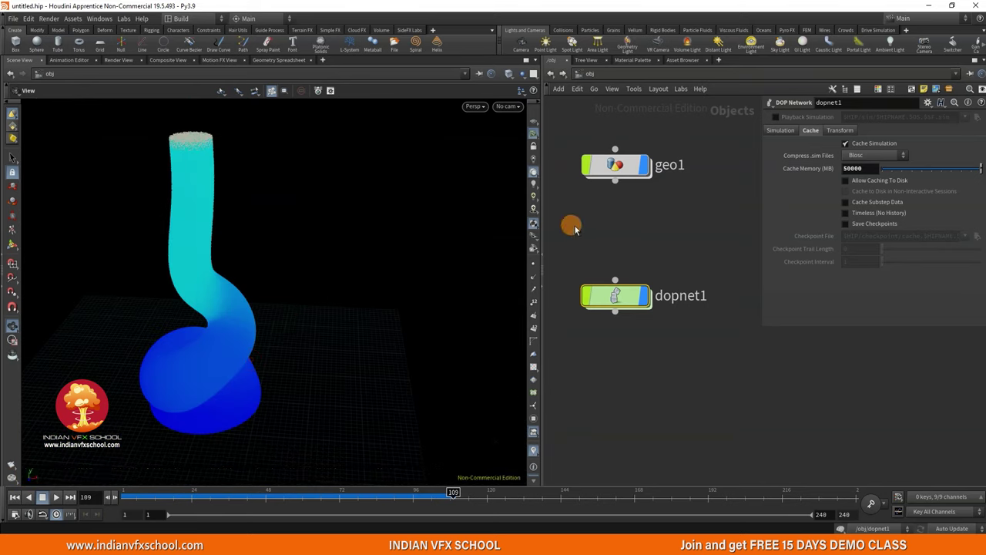
middle_click_drag(186, 353, 245, 314)
left_click_drag(245, 314, 198, 306)
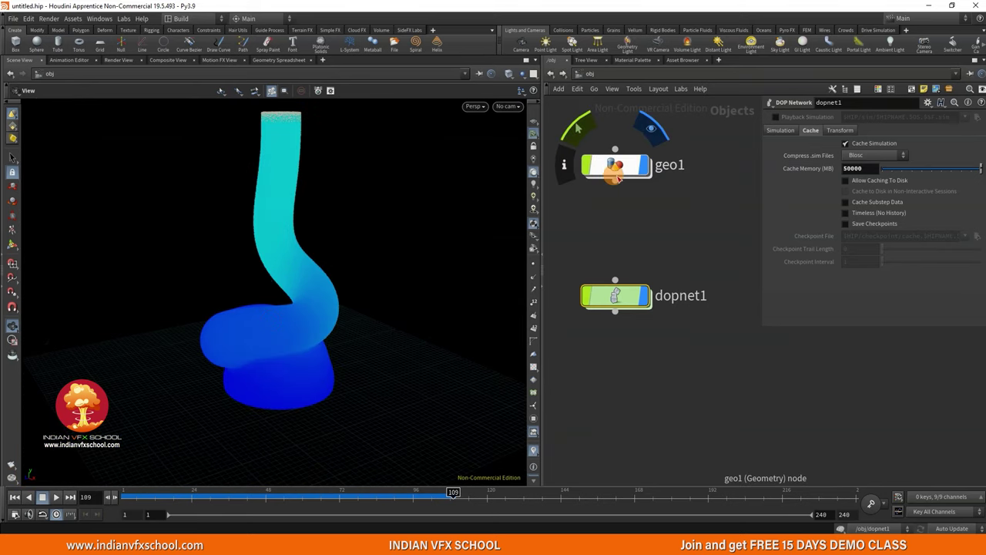
Go inside geo1 and display groupexpression1 to examine the kept points.
double_click(620, 165)
scroll(643, 305, "down", 6)
middle_click_drag(633, 344, 643, 325)
scroll(643, 325, "up", 3)
scroll(643, 325, "up", 3)
left_click(640, 317)
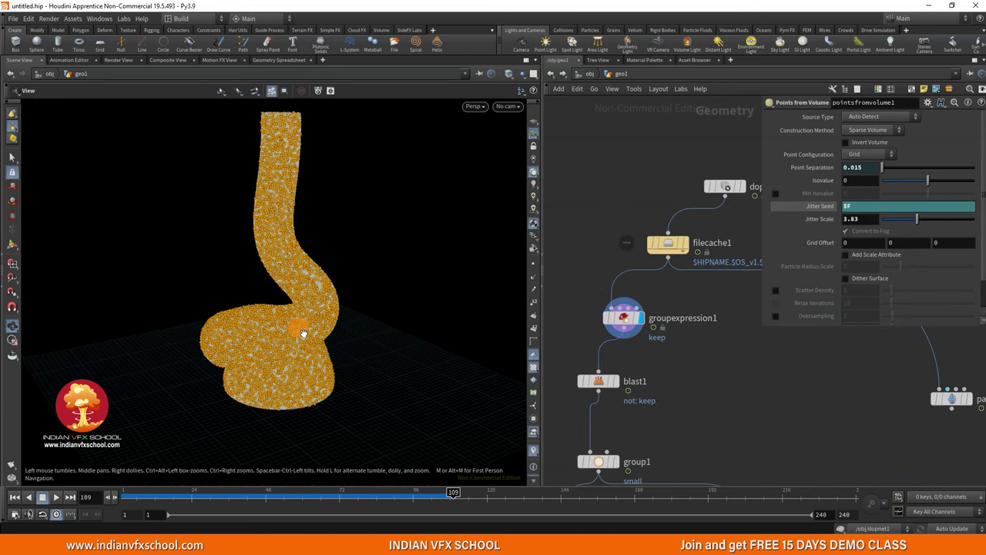
Display the small branch's Copy to Points node and examine the sphere density up close.
scroll(737, 269, "down", 3)
scroll(686, 286, "up", 3)
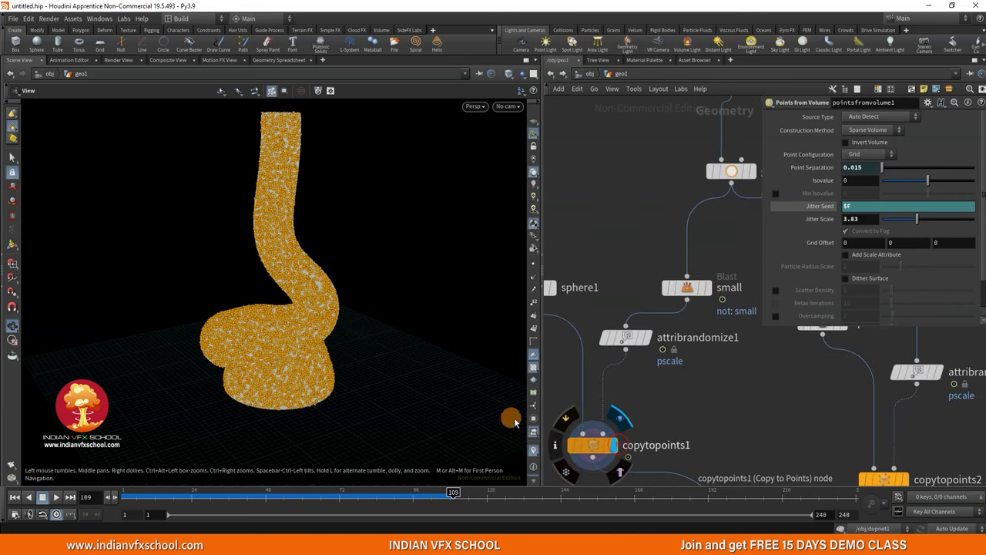
left_click(609, 446)
left_click_drag(263, 323, 259, 251)
scroll(260, 252, "up", 5)
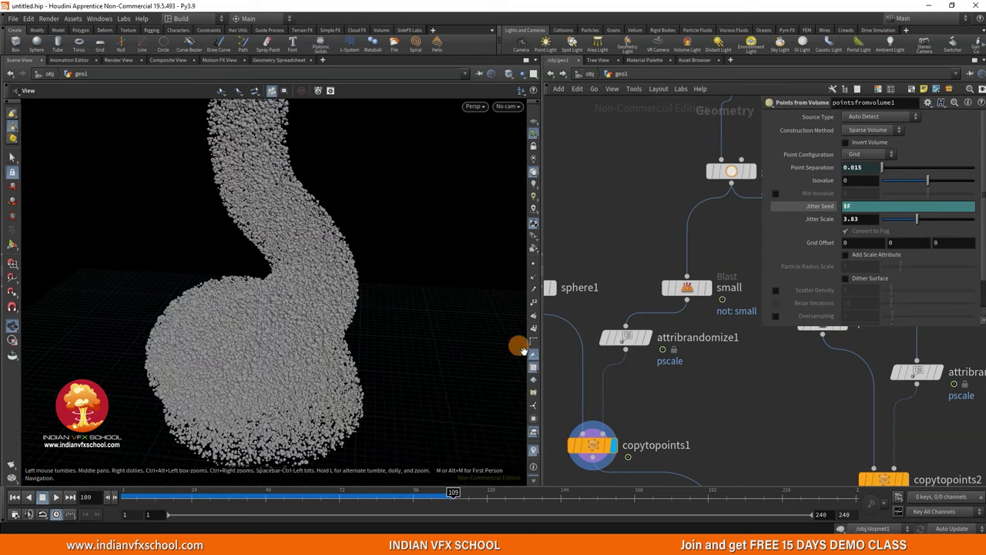
scroll(646, 367, "down", 3)
middle_click_drag(681, 376, 661, 410)
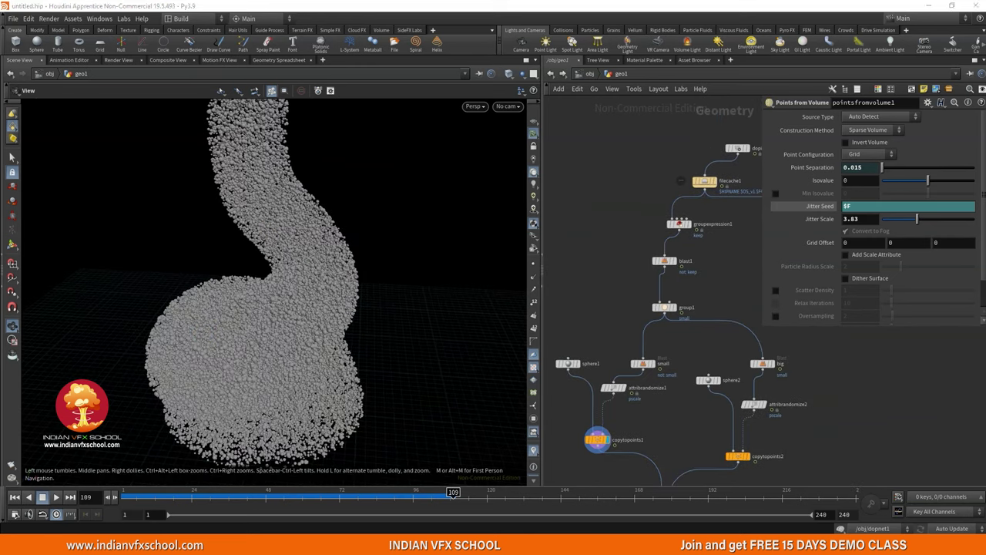
scroll(610, 260, "down", 3)
middle_click_drag(611, 259, 592, 283)
scroll(619, 276, "up", 7)
left_click(638, 248)
middle_click_drag(649, 306, 626, 314)
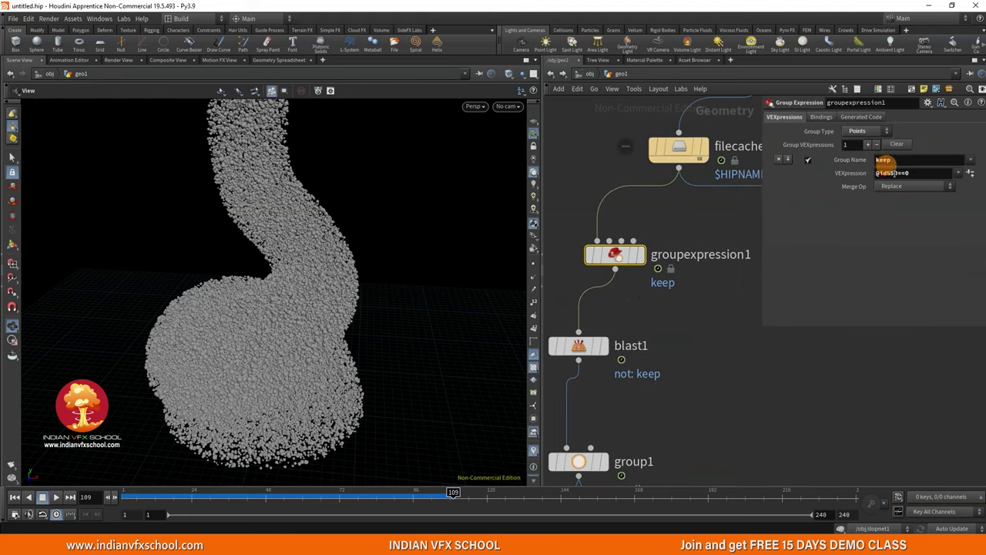
key("Return")
Display the merge1 node and inspect the combined small and big spheres.
left_click_drag(231, 324, 363, 297)
scroll(644, 383, "down", 4)
middle_click_drag(620, 482, 642, 268)
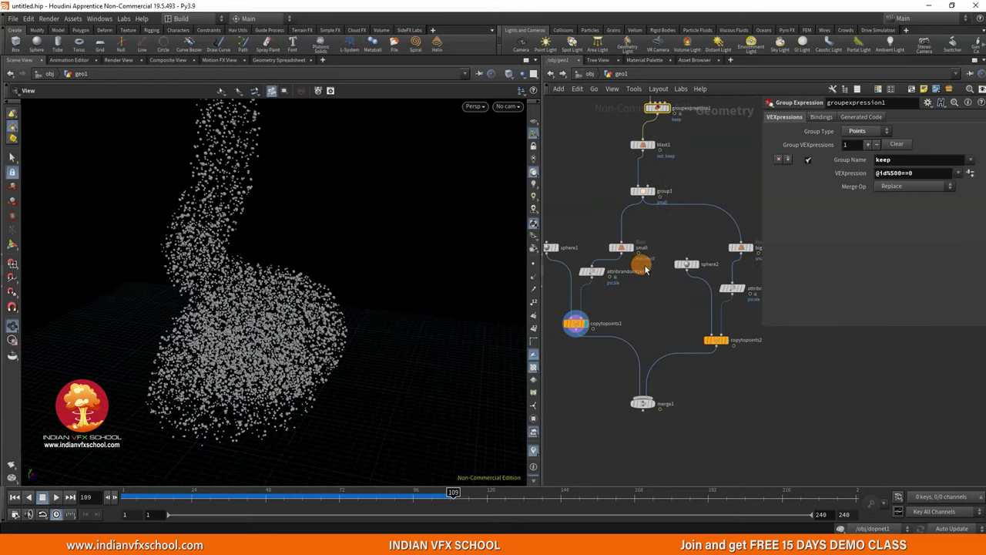
scroll(633, 421, "up", 3)
left_click(675, 383)
left_click_drag(339, 317, 302, 319)
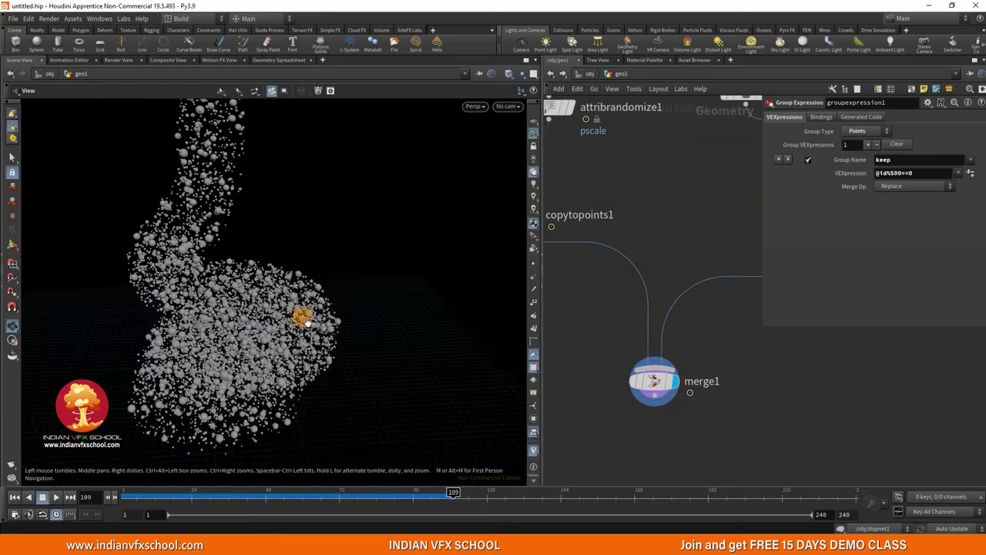
Add a Null node below merge1 and copy it for referencing.
scroll(606, 409, "down", 3)
scroll(653, 323, "up", 3)
left_click_drag(653, 324, 617, 379)
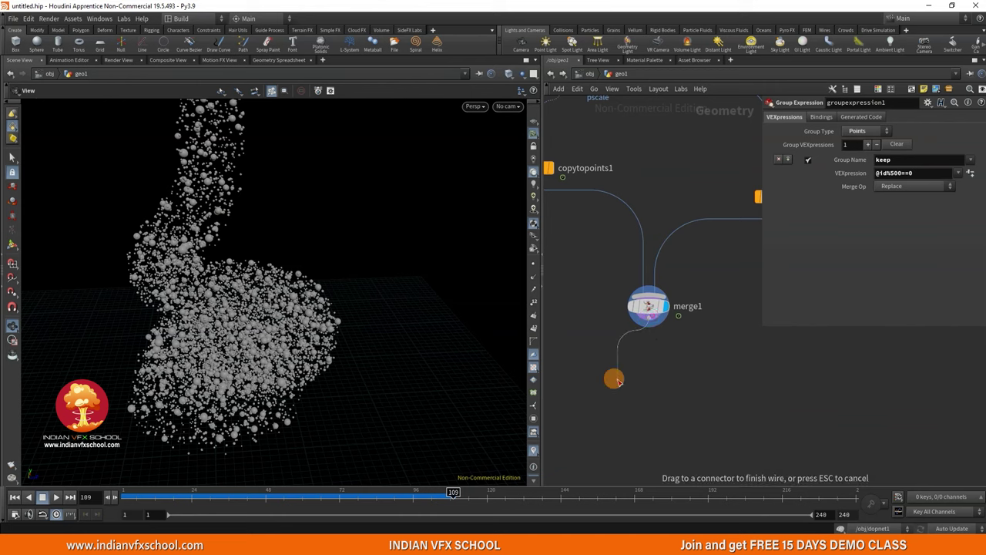
key("Tab")
type("nul")
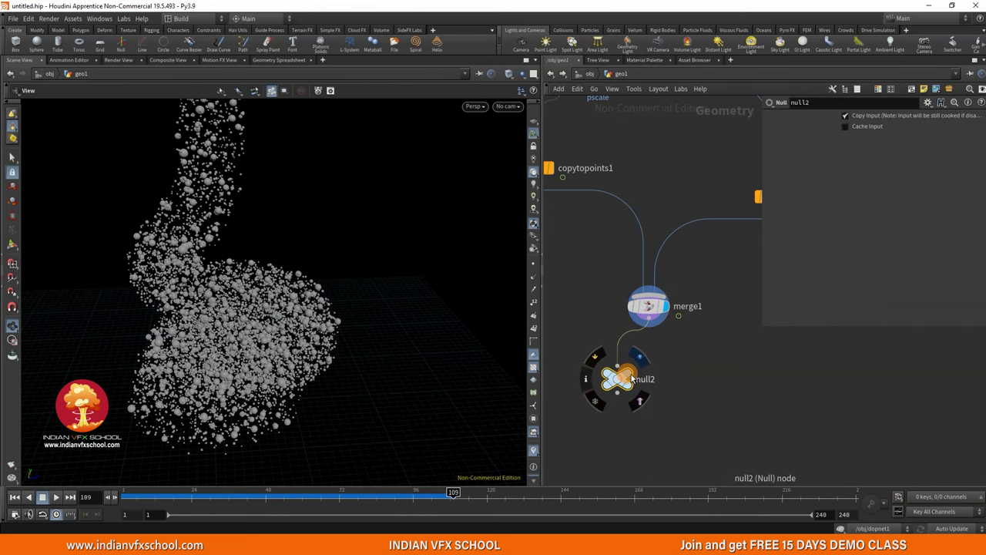
key("r")
key("ctrl+c")
Create a new Geometry object at object level and go inside it.
left_click(583, 75)
left_click(576, 242)
key("Tab")
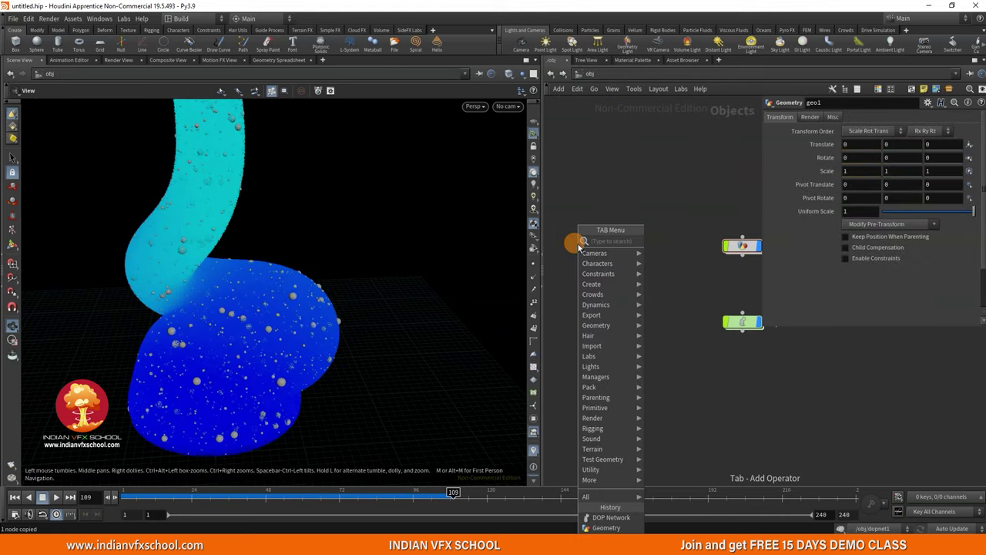
type("geo")
key("Return")
left_click(578, 245)
double_click(578, 245)
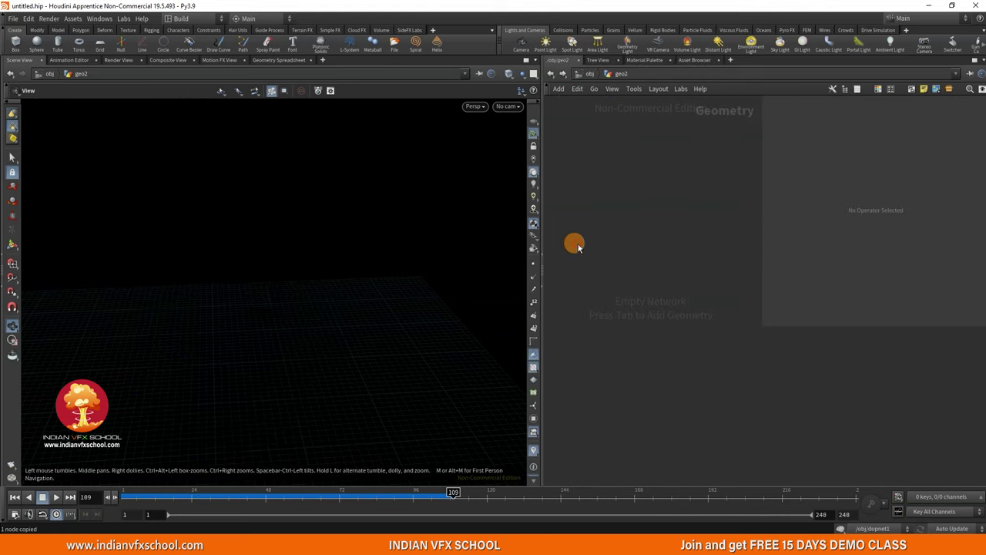
Add an Object Merge node and paste the copied Null's reference into Object 1.
key("Tab")
type("ob")
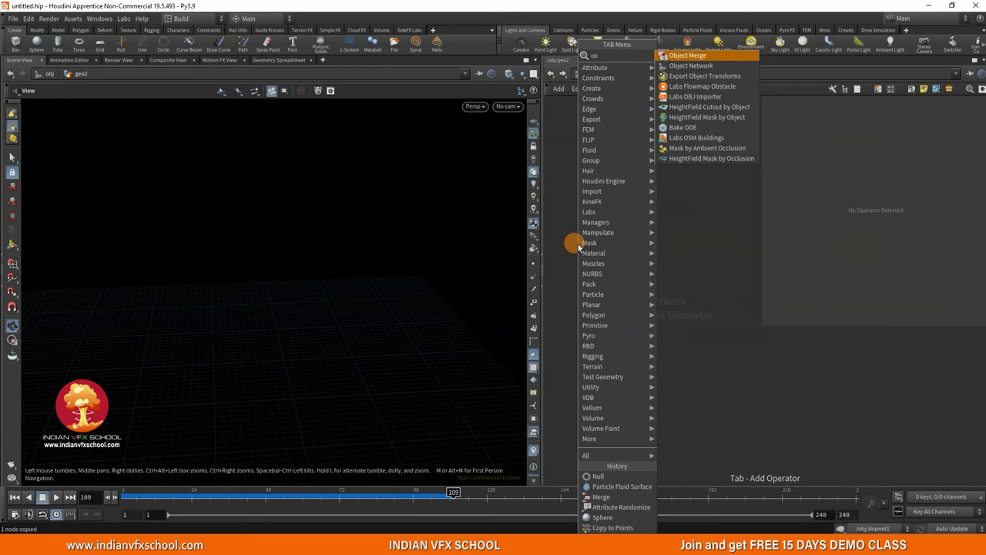
key("Return")
left_click(578, 246)
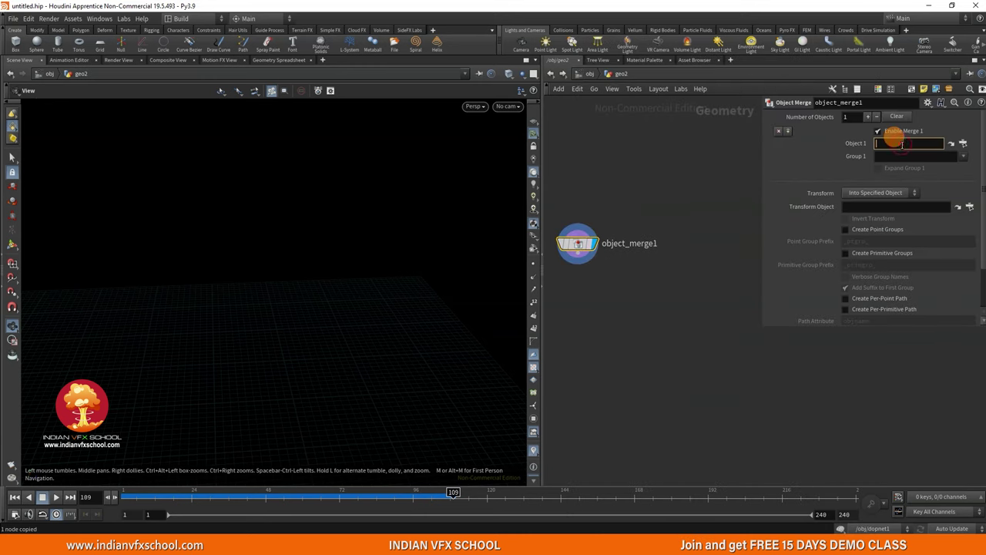
Return to object level and rename the new Geometry object to bubbles.
left_click(588, 73)
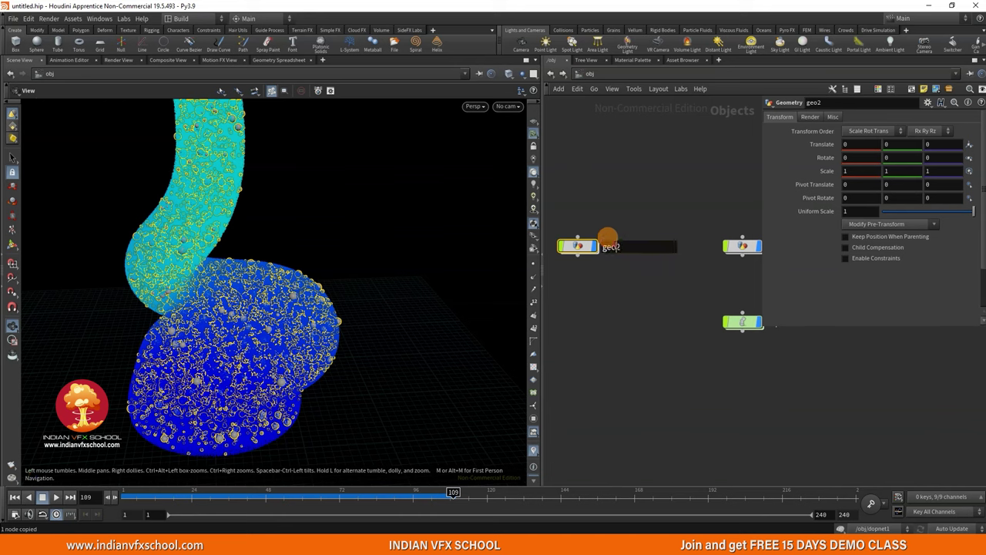
type("bubbles")
key("Return")
scroll(637, 282, "down", 2)
middle_click_drag(688, 256, 648, 272)
scroll(678, 259, "up", 3)
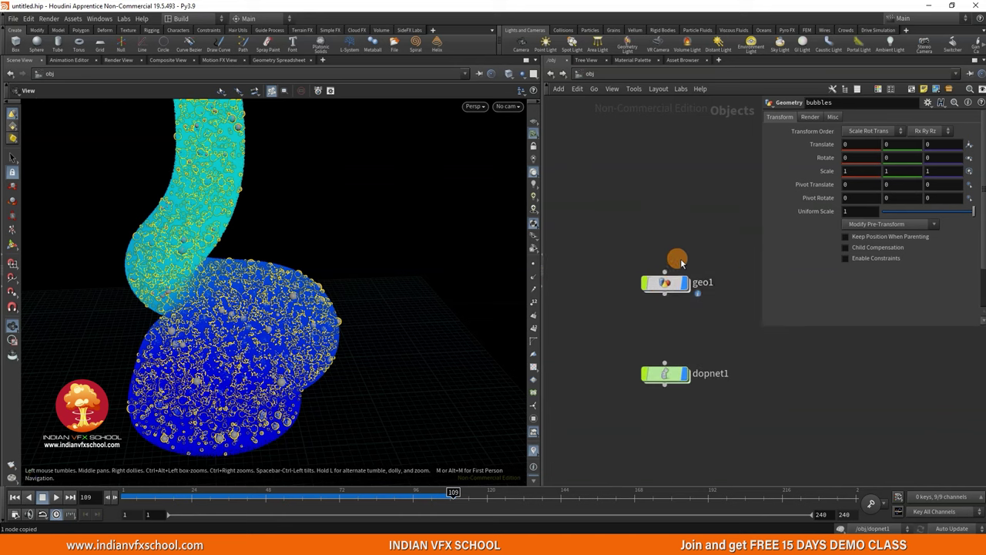
Go inside geo1, attach a Null node below the Particle Fluid Surface node and display it.
double_click(666, 286)
scroll(668, 290, "down", 3)
middle_click_drag(717, 301, 578, 443)
scroll(641, 252, "up", 3)
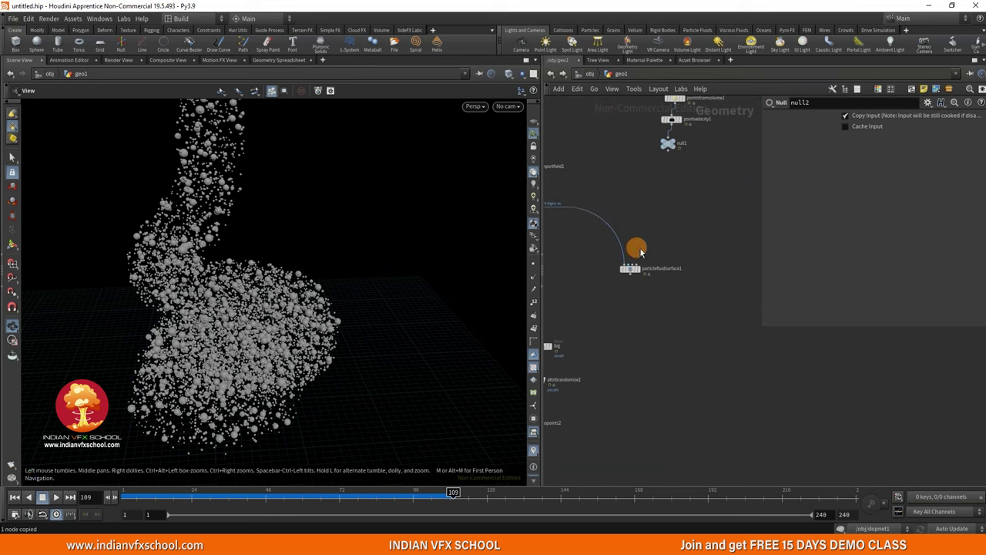
key("Tab")
type("null")
key("Return")
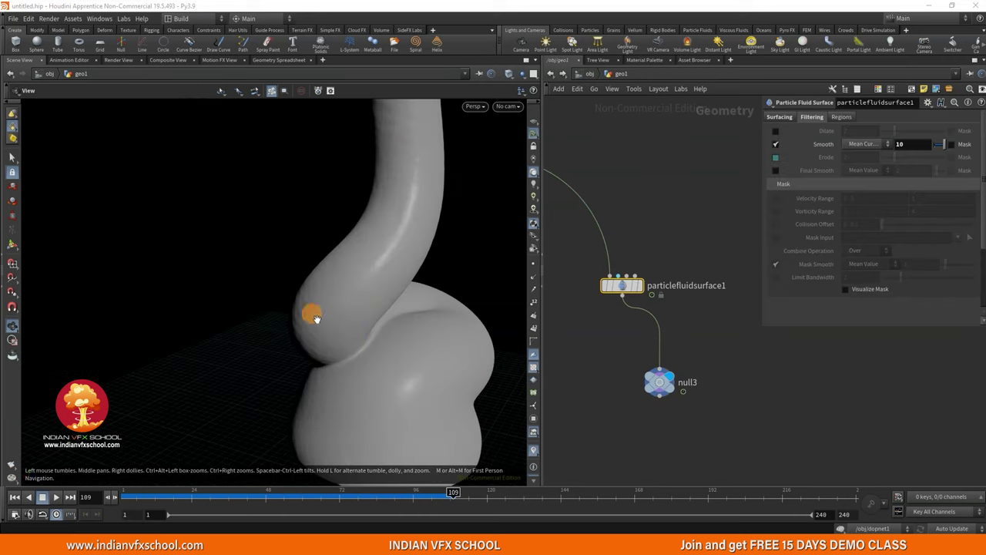
Set the Particle Fluid Surface's Smooth filtering value to 20 and inspect the smoothed mesh.
left_click_drag(314, 317, 256, 317)
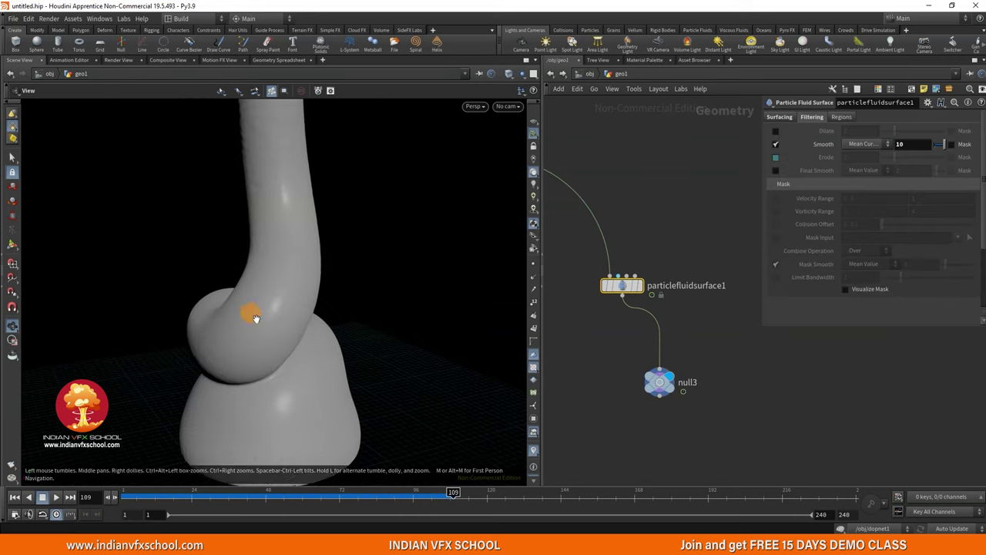
left_click(878, 150)
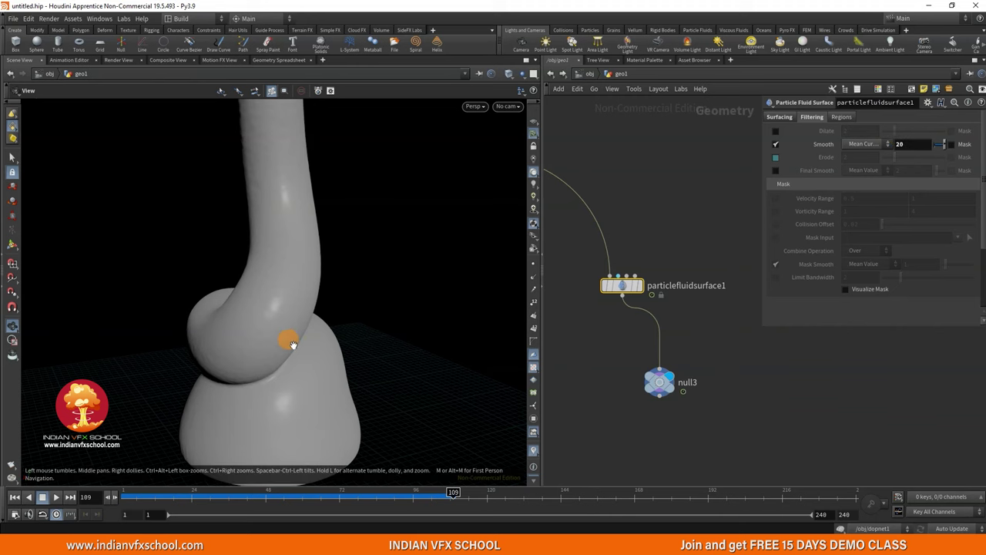
left_click_drag(282, 334, 268, 334)
Copy the Null below the Particle Fluid Surface node and duplicate the bubbles object at object level.
left_click(659, 384)
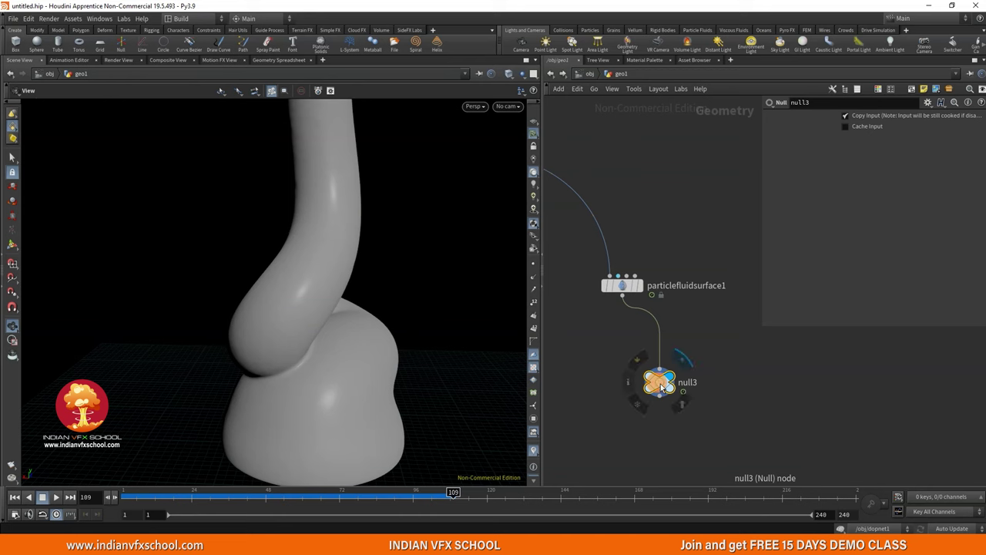
key("ctrl+c")
left_click(588, 75)
scroll(646, 279, "down", 4)
middle_click_drag(612, 295, 678, 290)
scroll(638, 282, "up", 4)
left_click_drag(638, 282, 625, 329, "alt")
Point the duplicated object's Object Merge at the copied Null, /obj/geo1/null3, and rename the duplicate to gel at object level.
double_click(624, 323)
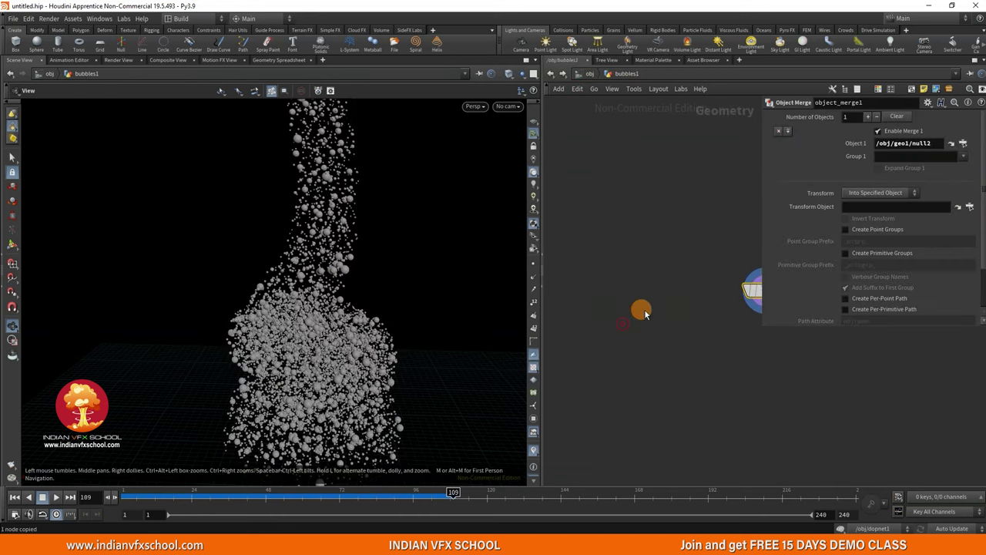
left_click(857, 176)
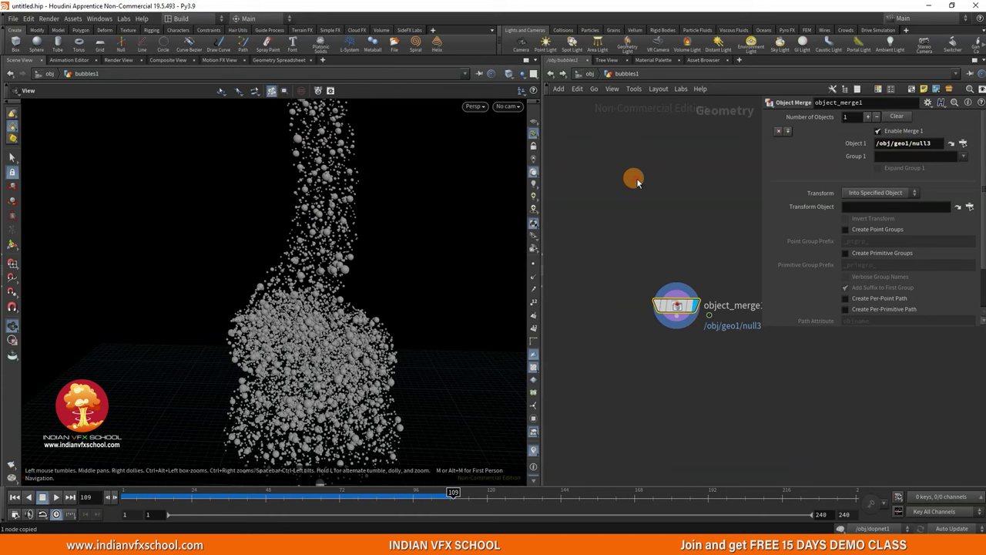
key("Return")
left_click(590, 73)
double_click(661, 312)
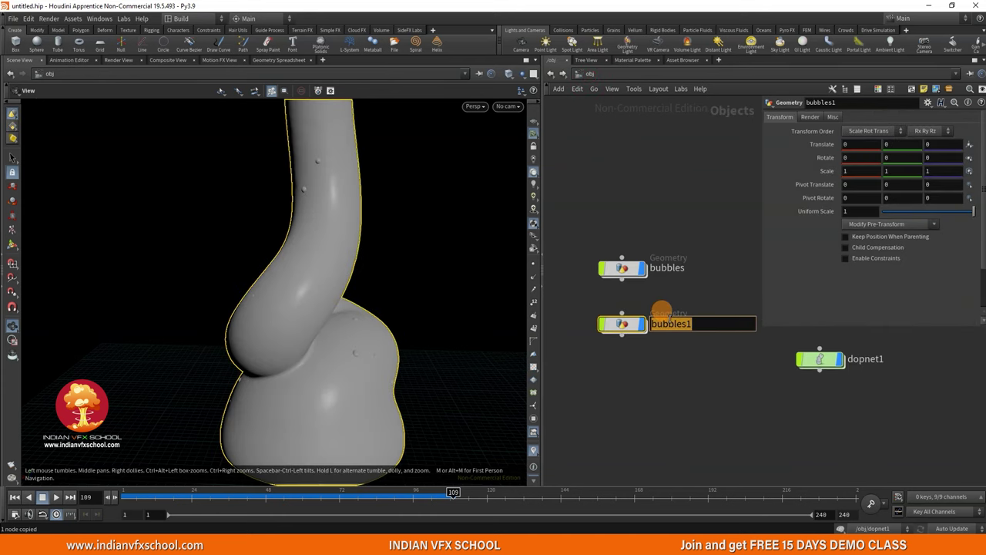
type("gel")
key("Return")
Frame the slime in the viewport from slightly above and create a camera from that view.
scroll(659, 375, "down", 3)
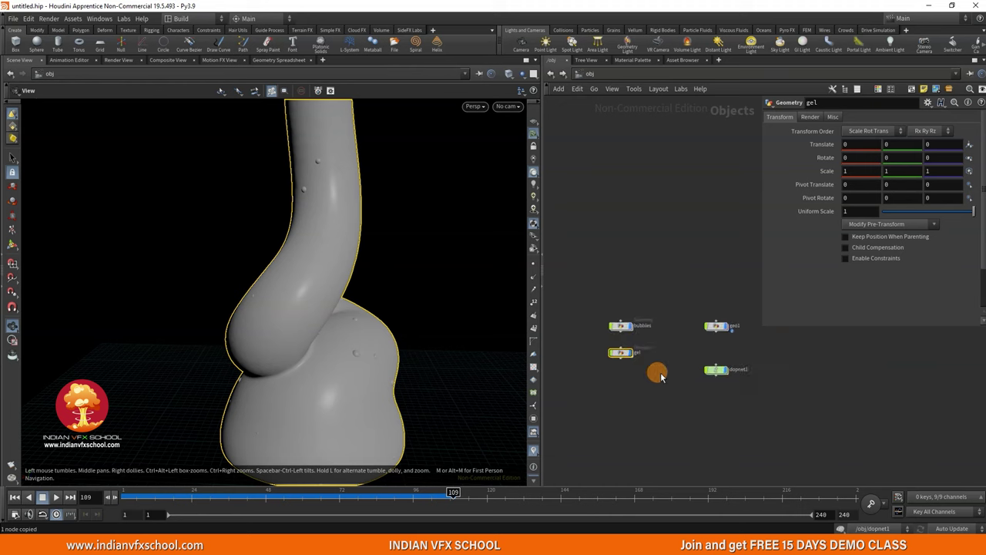
left_click_drag(709, 313, 730, 378)
left_click_drag(385, 370, 367, 353)
middle_click_drag(367, 353, 368, 372)
left_click_drag(396, 350, 387, 329)
left_click_drag(337, 287, 346, 326)
left_click(516, 48)
left_click(223, 295)
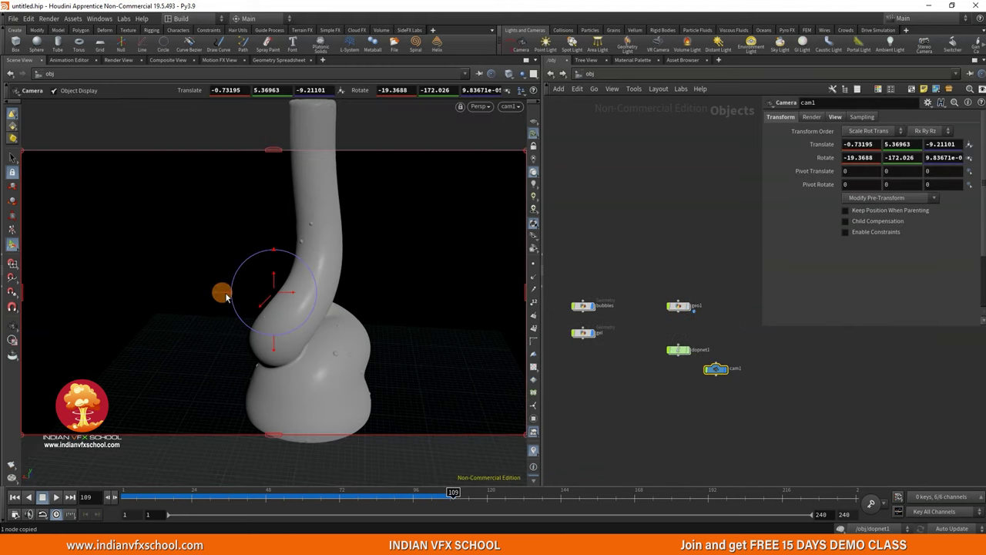
Lock cam1 to the view and reframe it to look down on the coiled slime.
left_click(12, 325)
left_click(534, 145)
left_click_drag(367, 292, 308, 297)
middle_click_drag(308, 293, 299, 294)
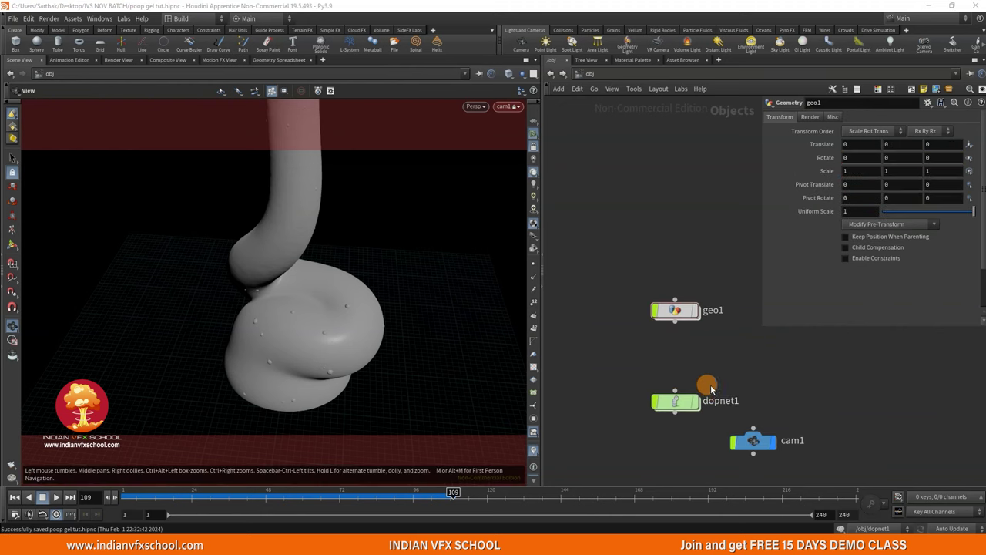
Add an Environment Light at object level below the gel object.
scroll(677, 367, "down", 4)
middle_click_drag(638, 348, 681, 285)
scroll(626, 336, "up", 3)
key("Tab")
type("e")
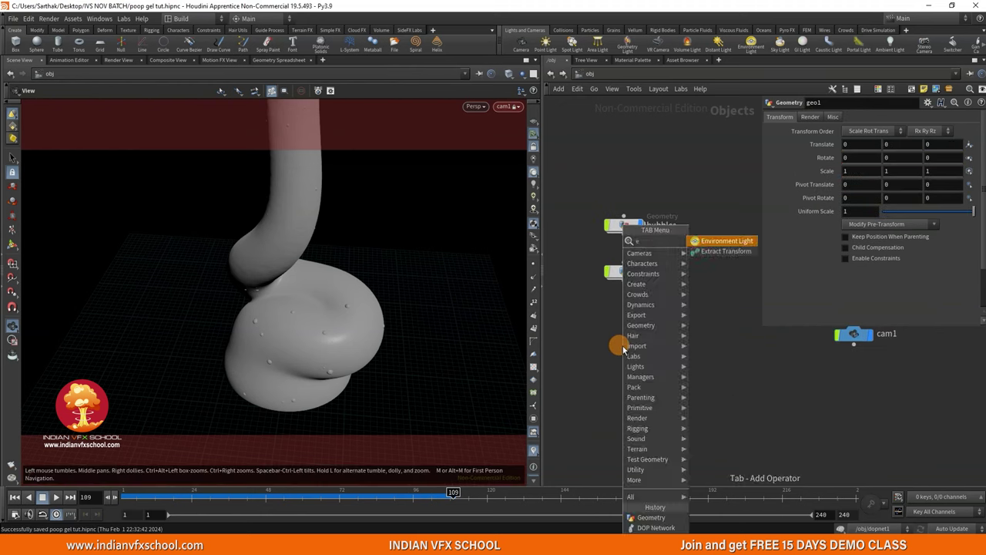
left_click(726, 241)
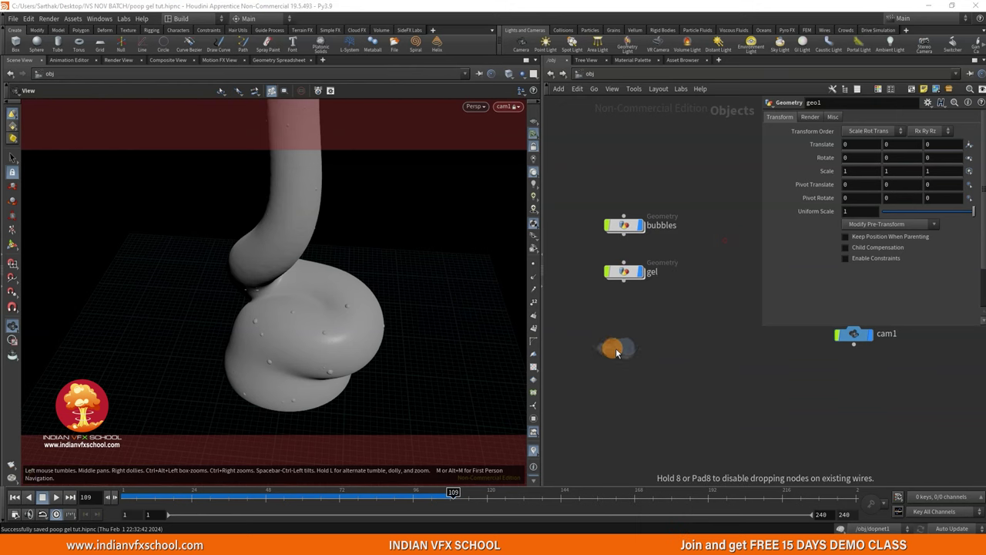
left_click(616, 347)
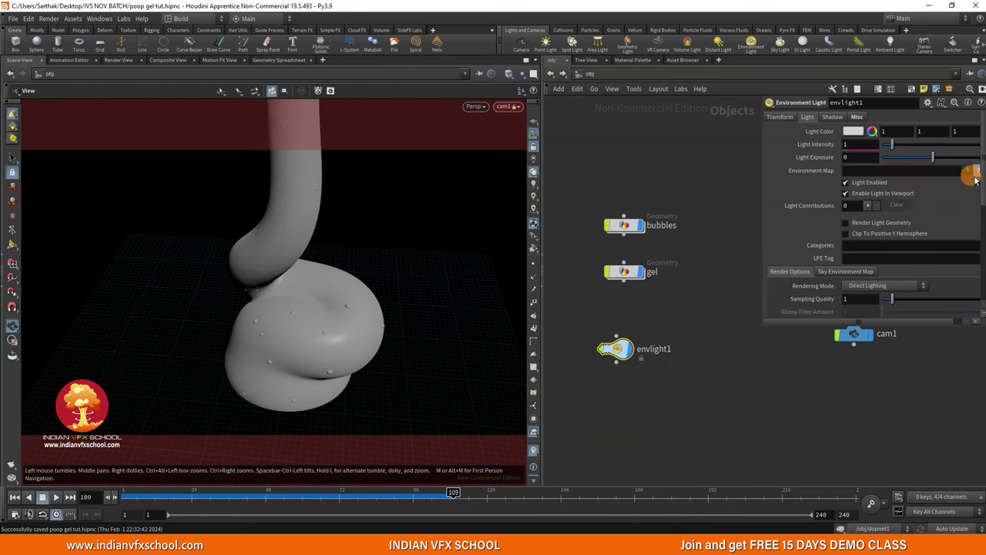
Load an image from the IVS BASILIC FLY DEMO folder on the Desktop as the light's Environment Map.
left_click(973, 174)
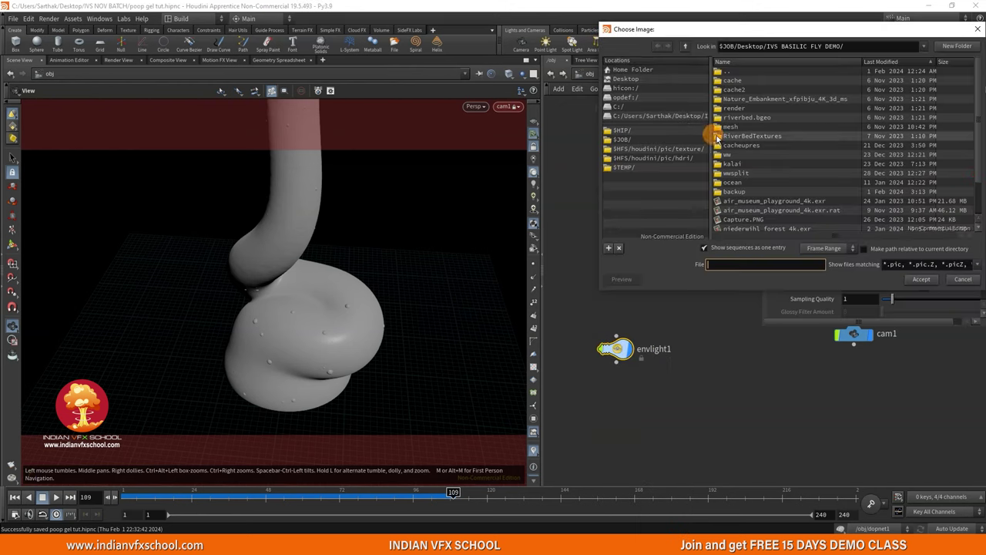
left_click(620, 79)
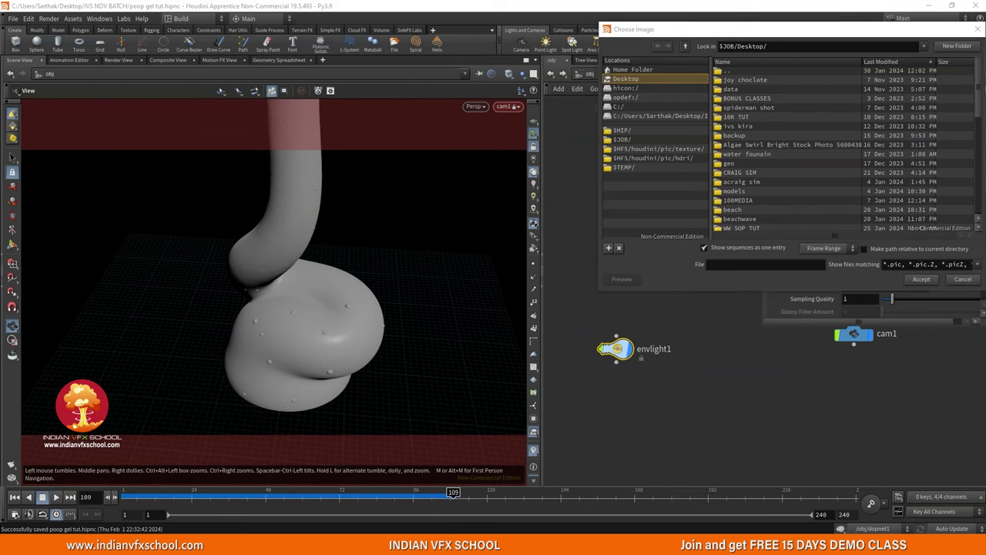
scroll(881, 165, "down", 5)
double_click(785, 160)
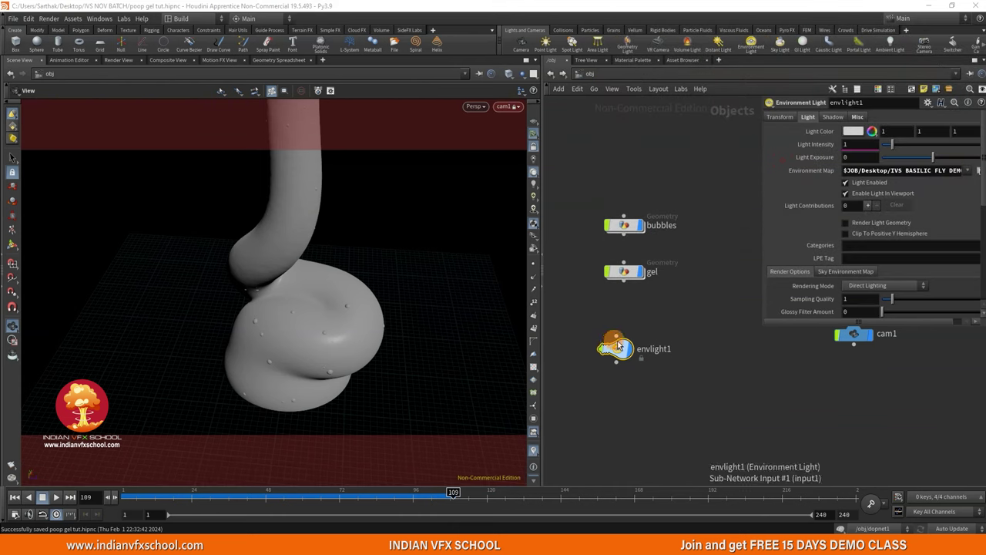
left_click_drag(617, 346, 624, 348)
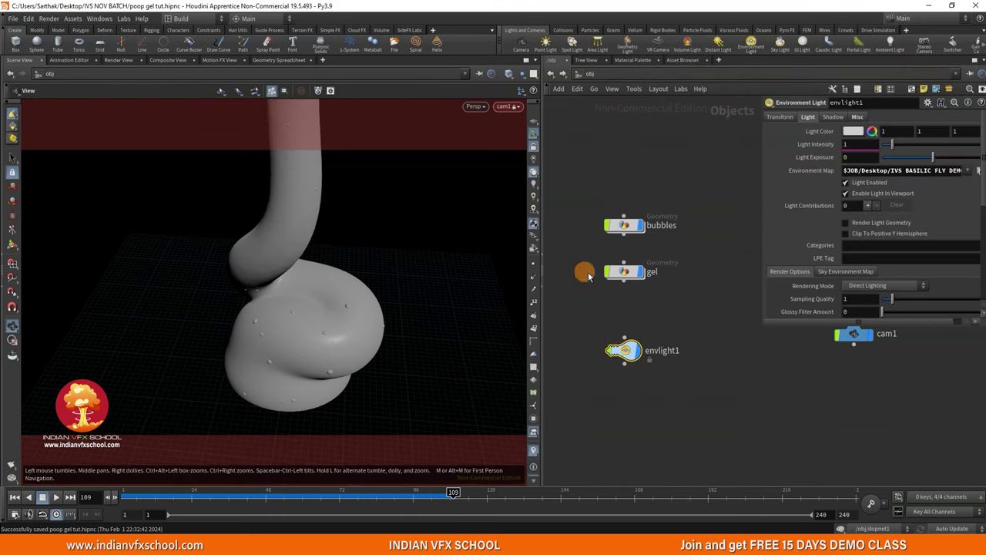
Add a Grid object at object level as the floor under the slime.
key("h")
key("Tab")
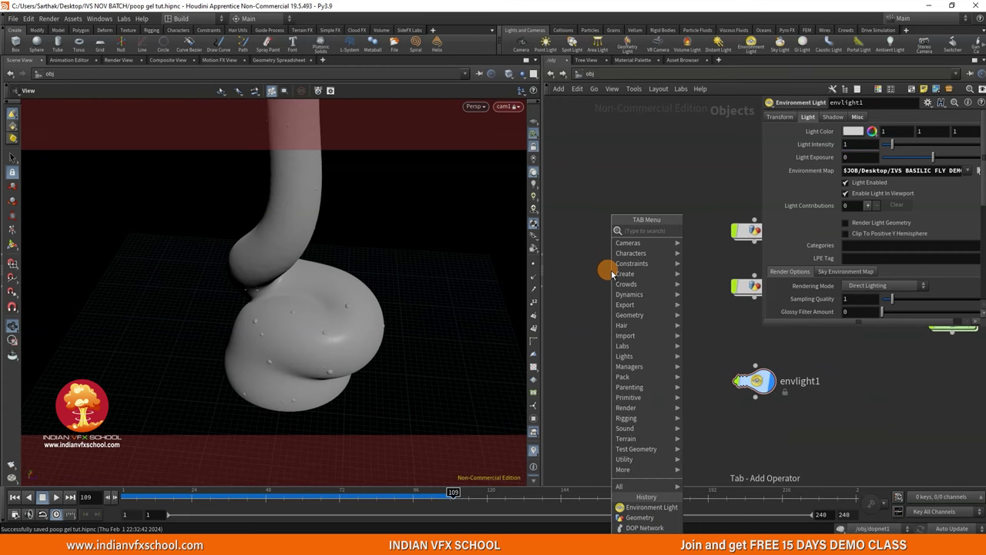
type("grid")
key("Return")
left_click(606, 266)
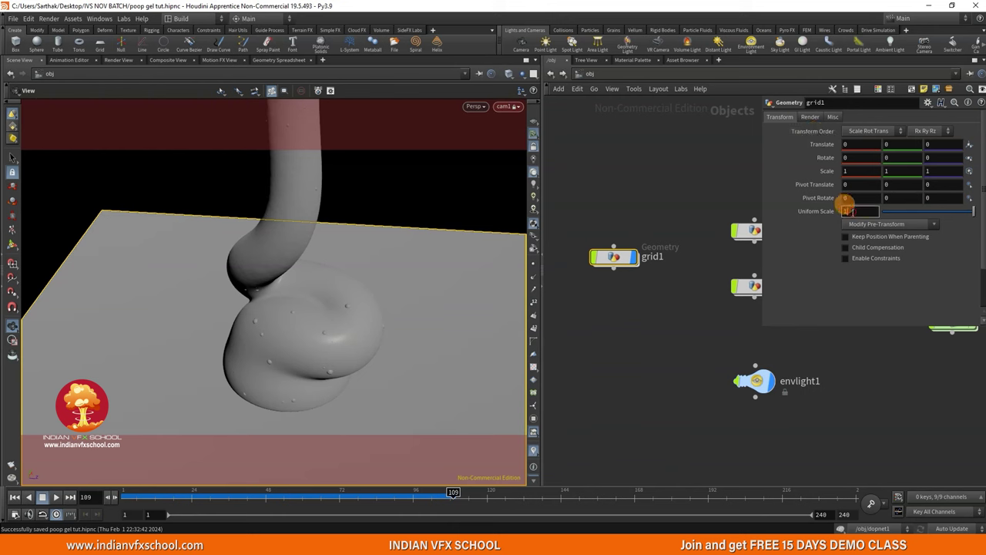
Set the grid object's Uniform Scale to 10 and tidy its node placement.
type("10")
key("Return")
middle_click_drag(319, 302, 322, 280)
middle_click_drag(628, 302, 640, 306)
left_click_drag(623, 270, 602, 258)
Render the scene with Mantra in the Render View and examine the bubbles on the gel surface up close.
left_click(113, 61)
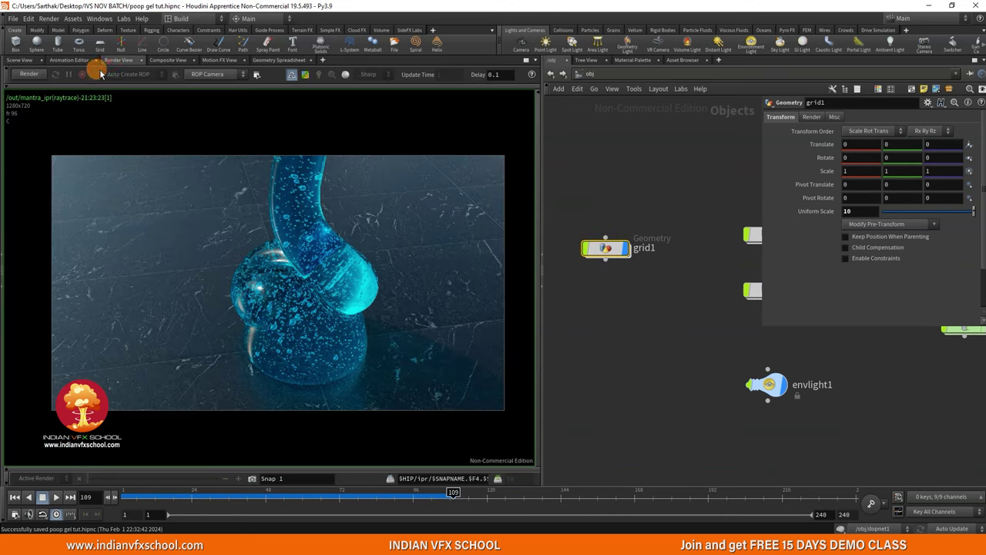
left_click(35, 77)
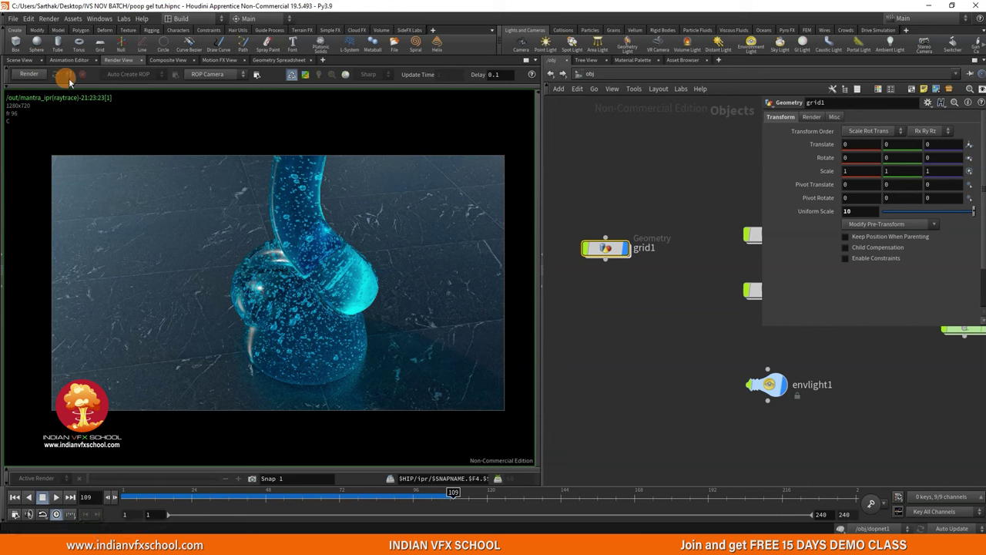
left_click(38, 75)
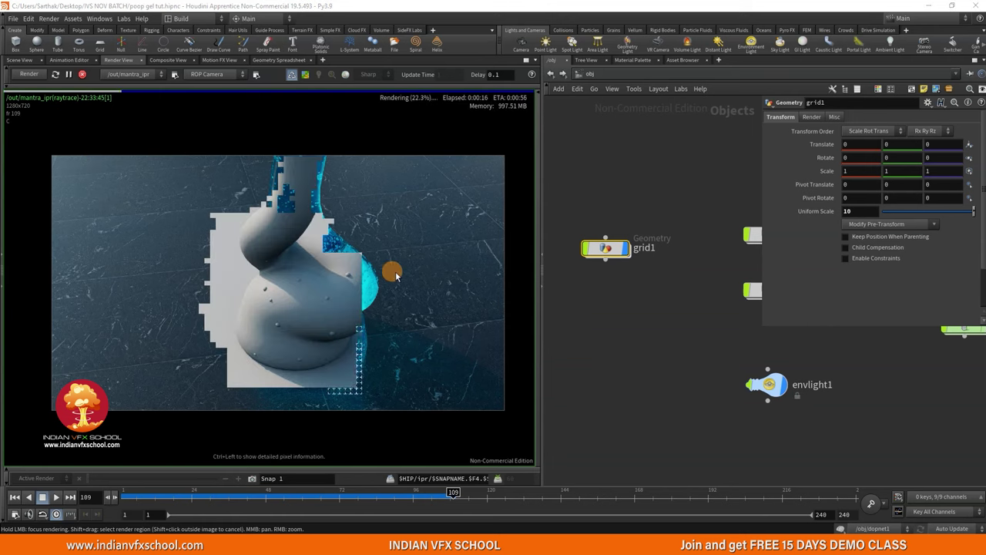
mouse_move(357, 250)
left_mouse_down()
mouse_move(356, 230)
mouse_move(270, 241)
left_mouse_up()
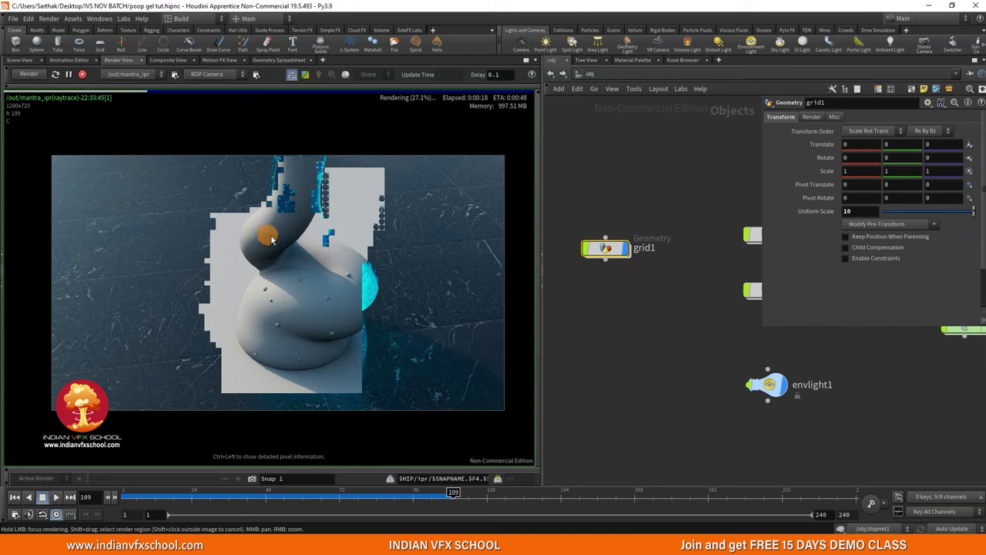
scroll(262, 353, "up", 5)
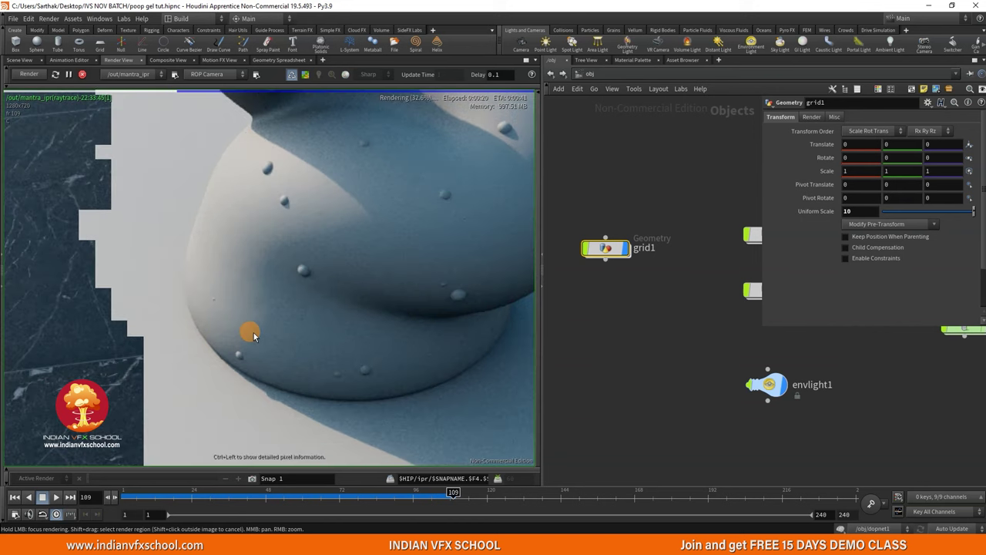
scroll(263, 318, "down", 2)
middle_click_drag(266, 313, 243, 342)
scroll(224, 271, "up", 2)
scroll(232, 273, "down", 5)
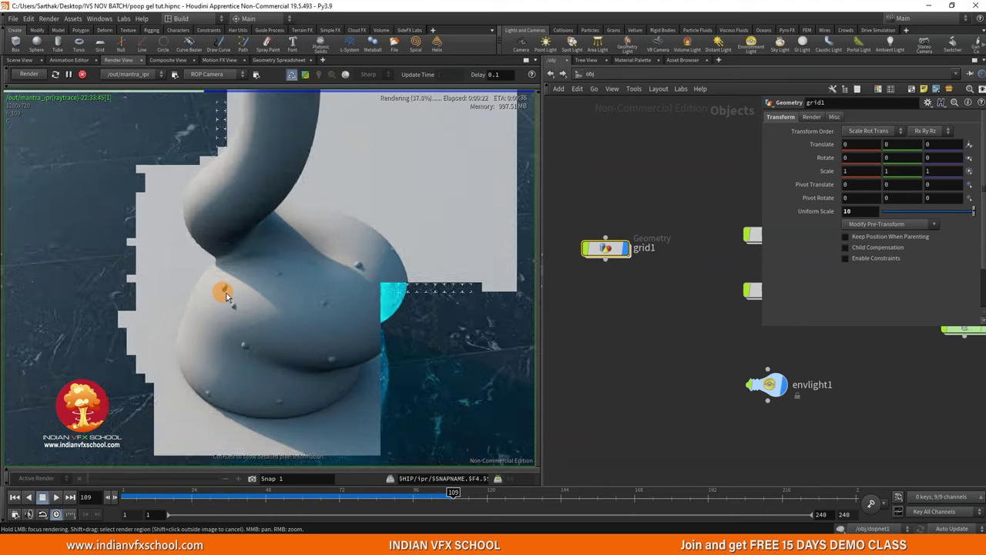
left_click(204, 194)
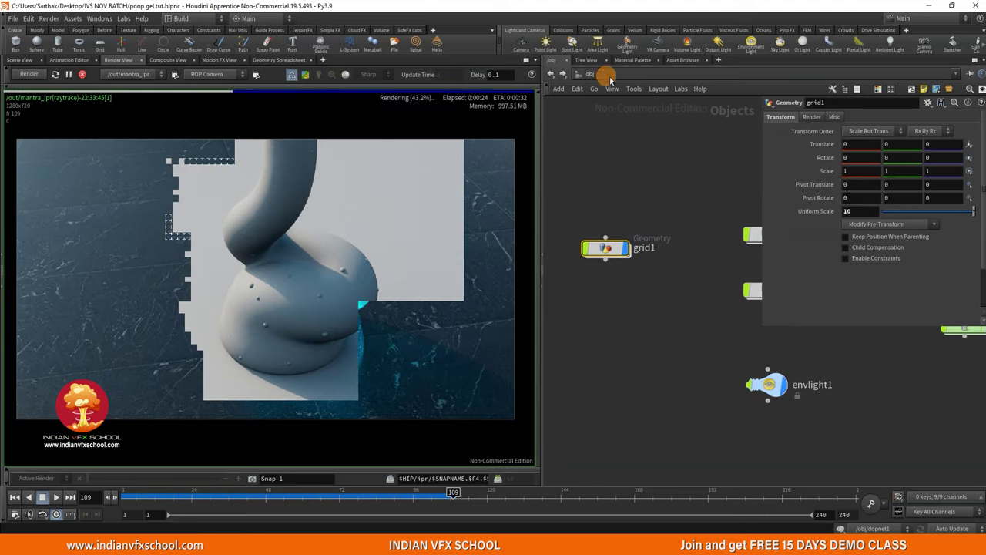
Open the out network and set the Noise Level in mantra_ipr's sampling settings to 1.
left_click(586, 74)
left_click(591, 132)
middle_click_drag(630, 200, 521, 180)
left_click(813, 197)
left_click_drag(761, 325, 702, 423)
scroll(778, 330, "down", 4)
left_click(807, 280)
type("1")
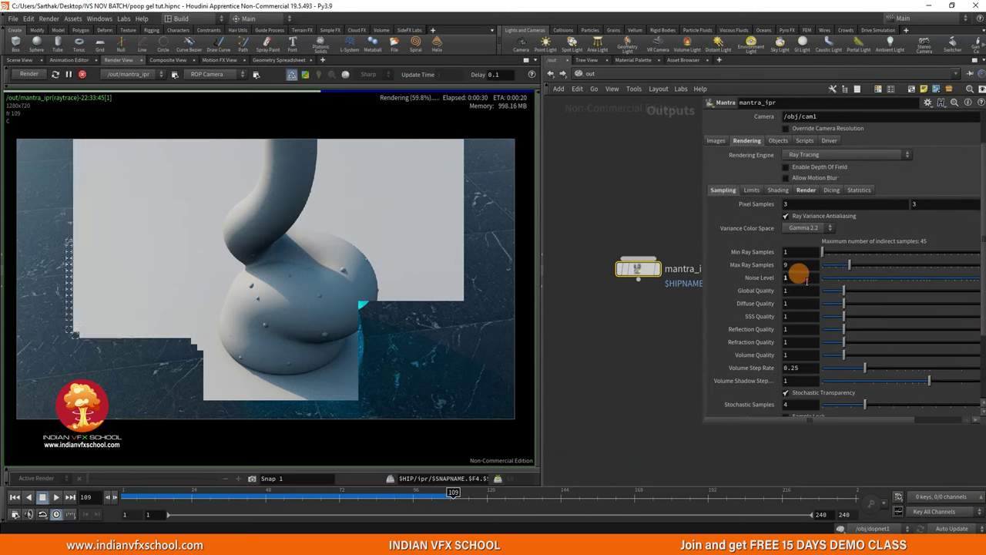
key("Return")
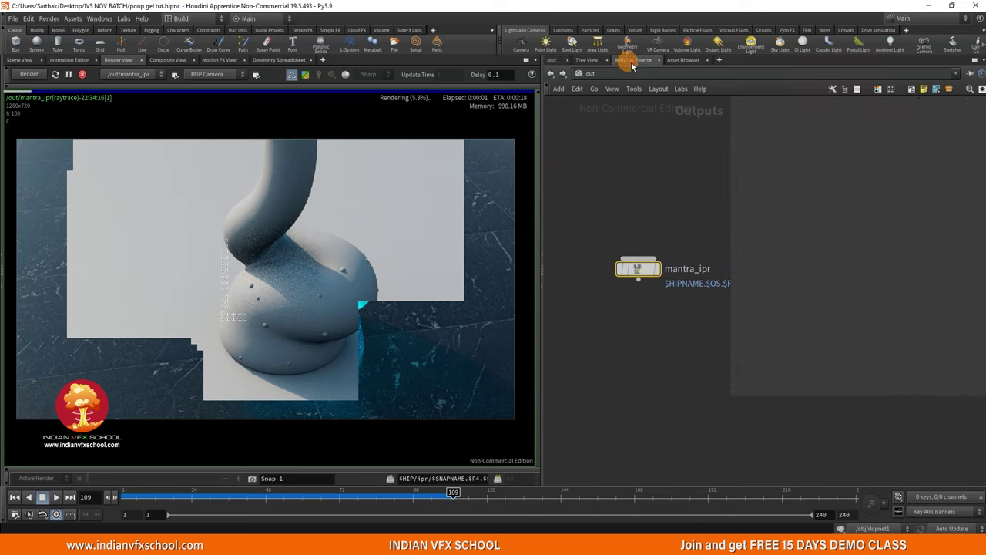
Add a Basic Liquid material from the Material Palette to the /mat context.
left_click(634, 60)
left_click_drag(698, 110, 696, 109)
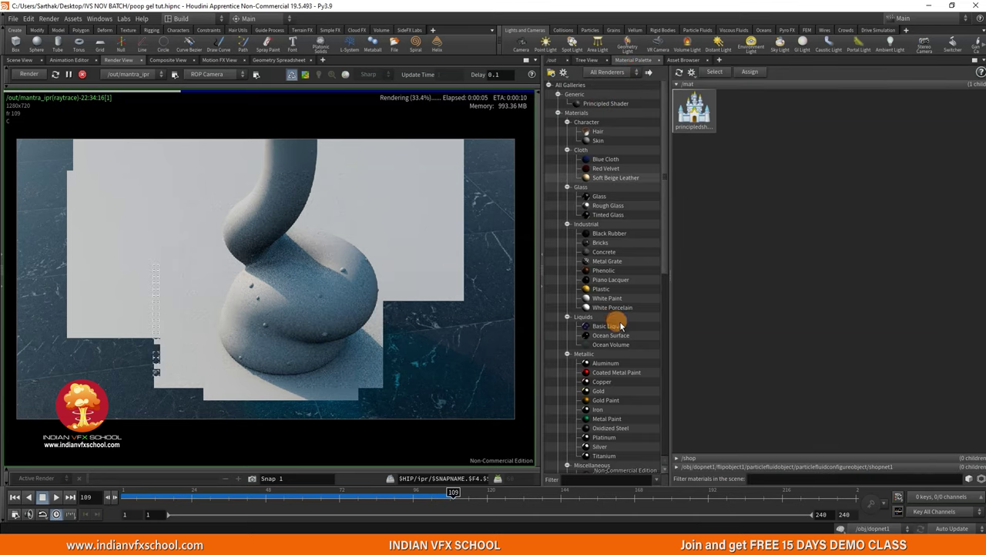
left_click_drag(608, 326, 732, 116)
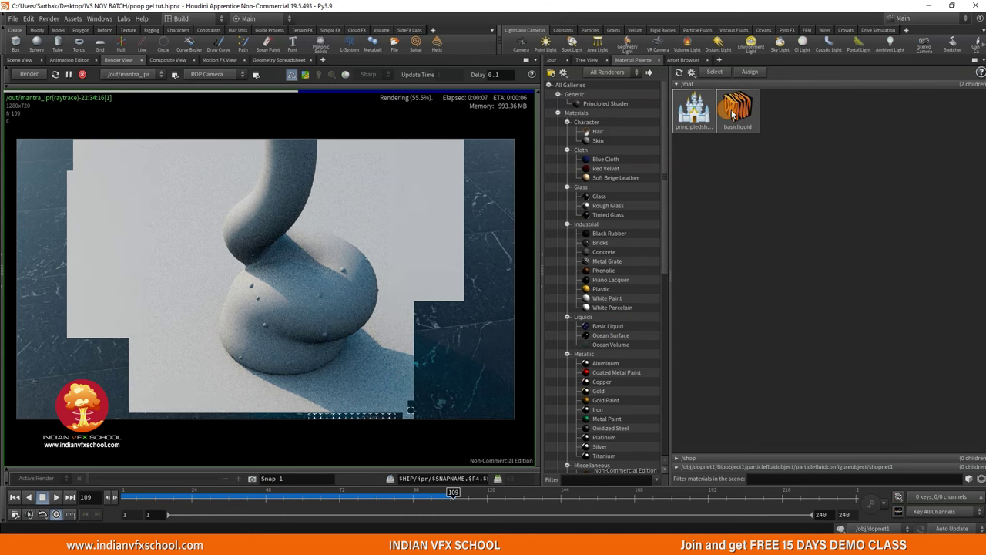
Show the mat network and rename the Principled Shader to floor.
left_click(553, 60)
scroll(646, 284, "down", 3)
middle_click_drag(646, 341, 618, 404)
scroll(610, 272, "up", 3)
left_click(608, 285)
type("f")
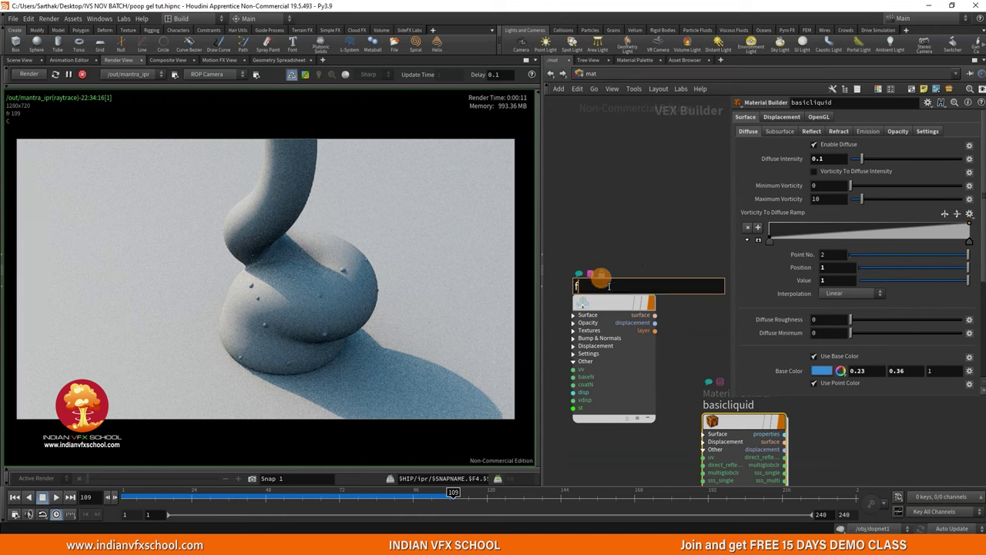
type("loor")
key("Return")
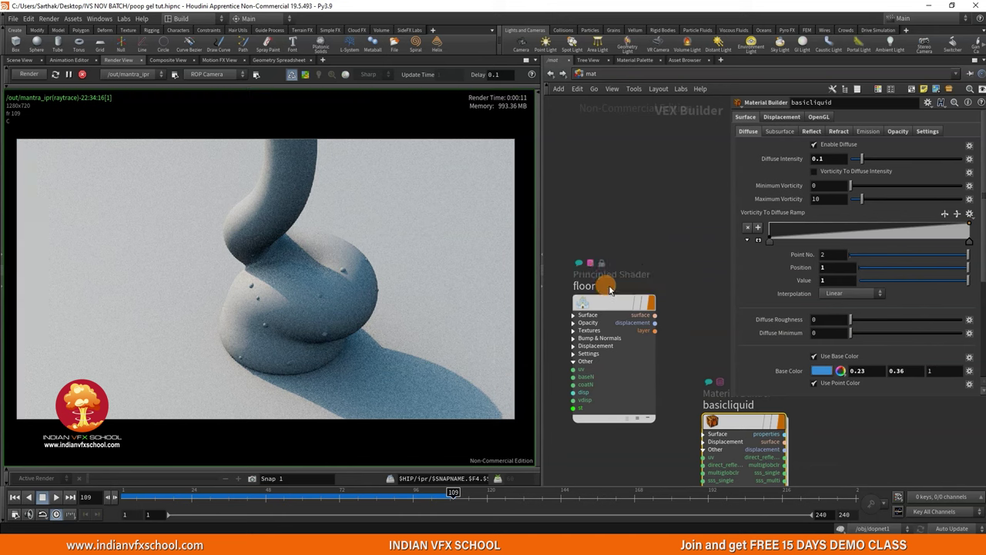
Rename the basicliquid material to gel.
scroll(757, 258, "down", 1)
scroll(625, 181, "down", 3)
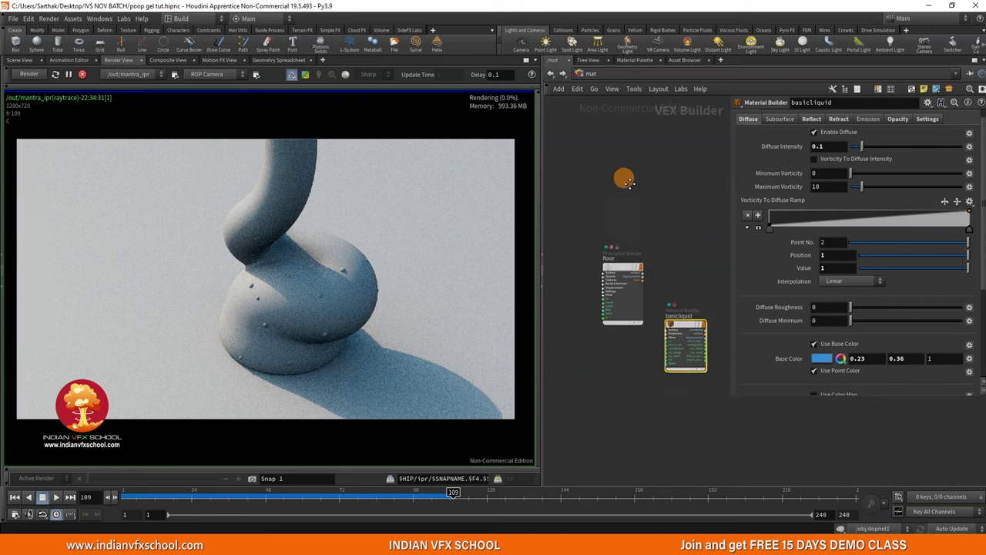
scroll(609, 266, "up", 3)
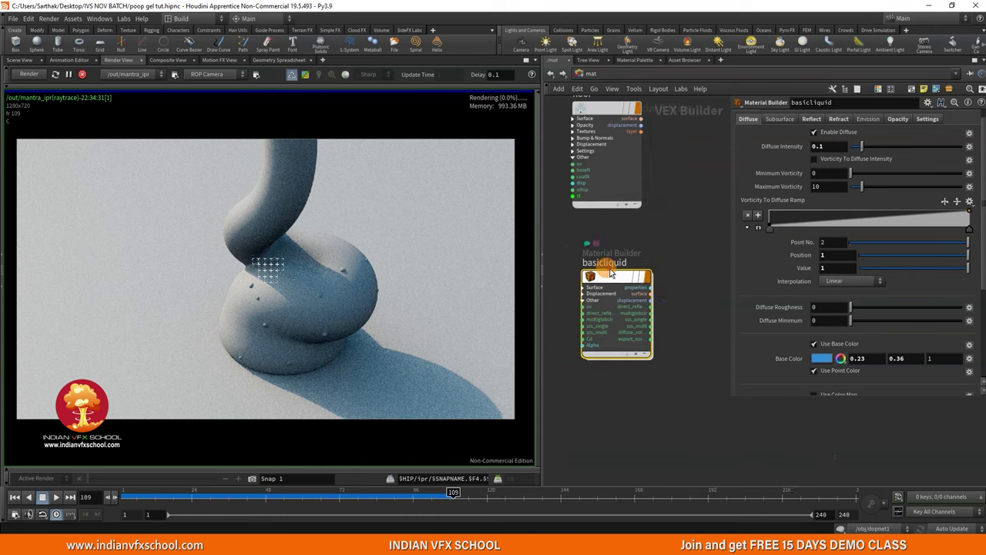
double_click(612, 273)
left_click(593, 75)
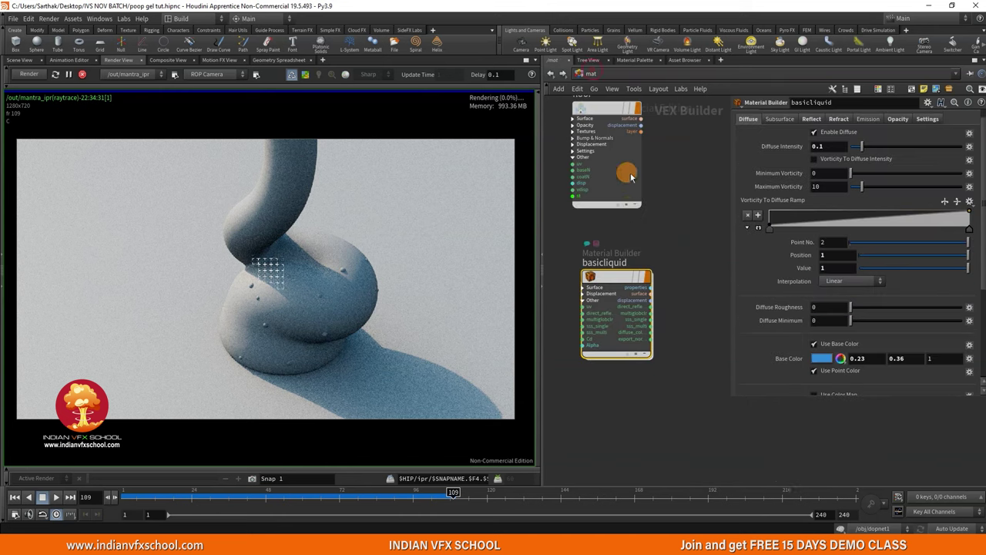
double_click(606, 264)
type("gel")
key("Return")
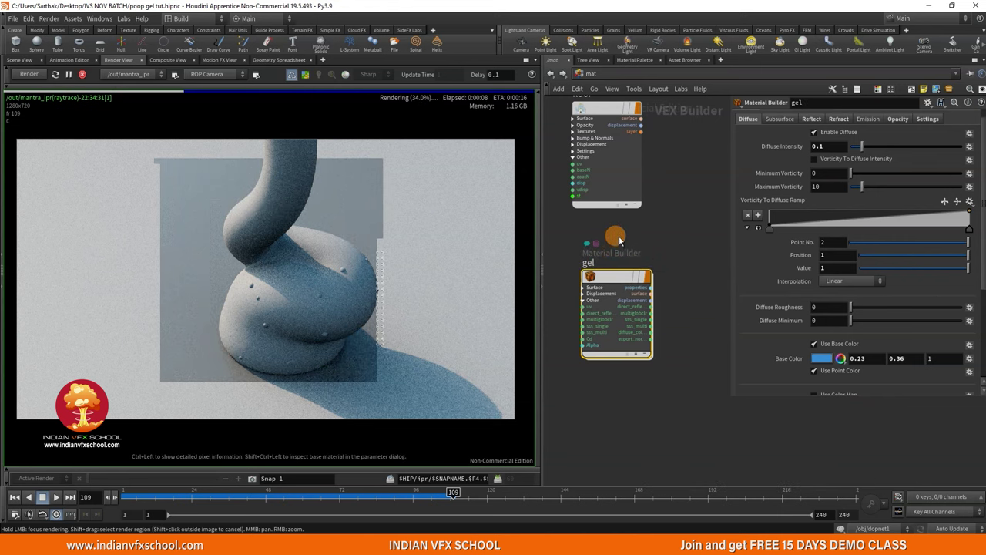
Turn off the display of the bubbles object in the /obj network and return to the /mat network.
left_click(579, 68)
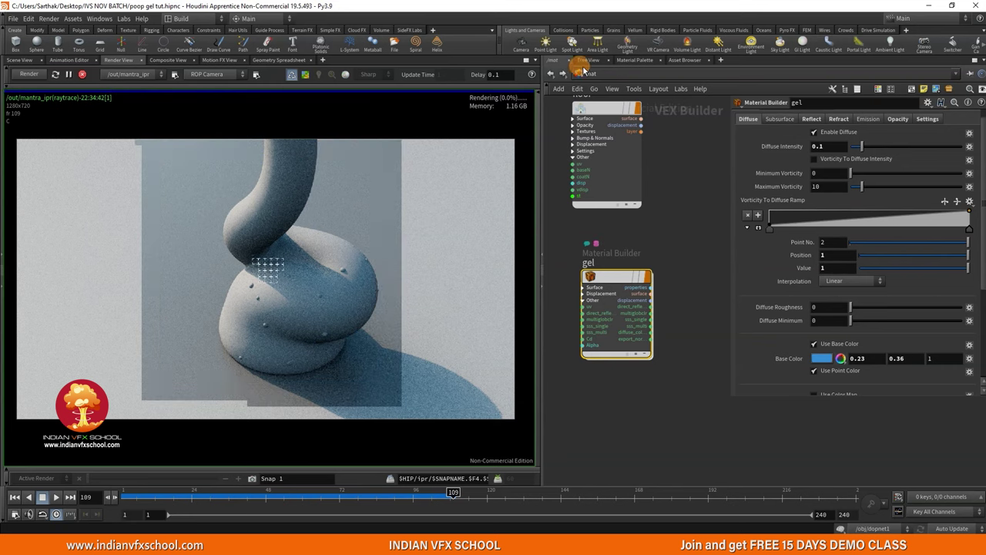
left_click(604, 121)
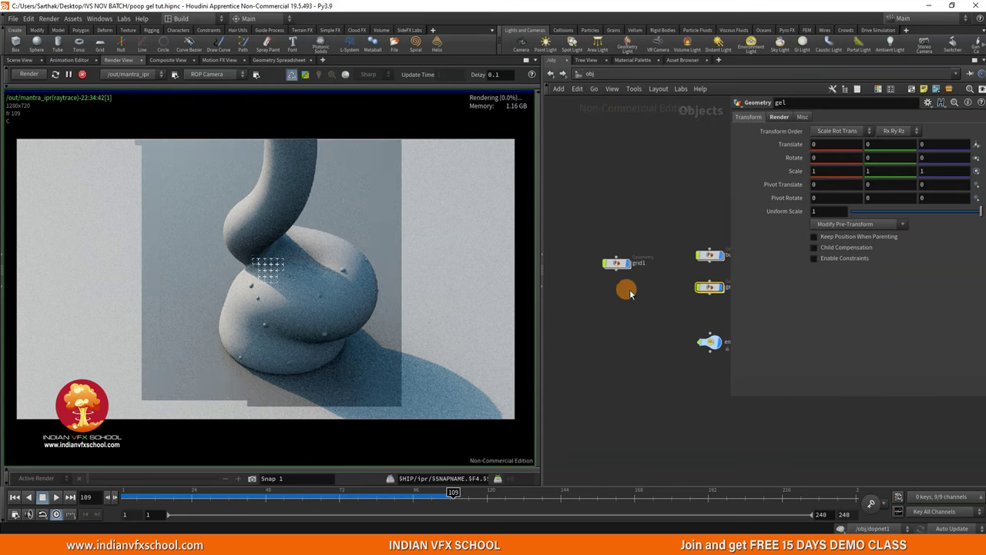
left_click(706, 246)
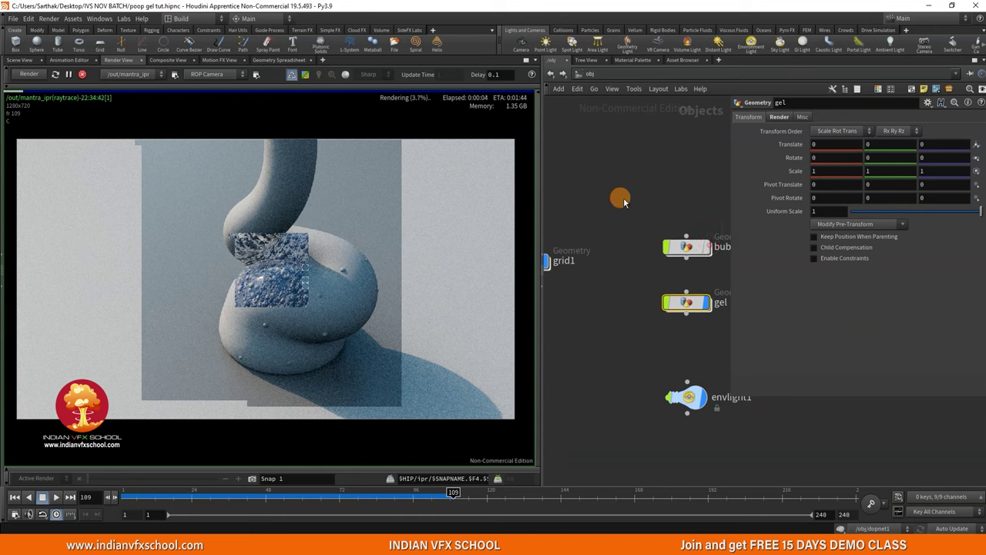
middle_click_drag(616, 199, 635, 198)
left_click(550, 74)
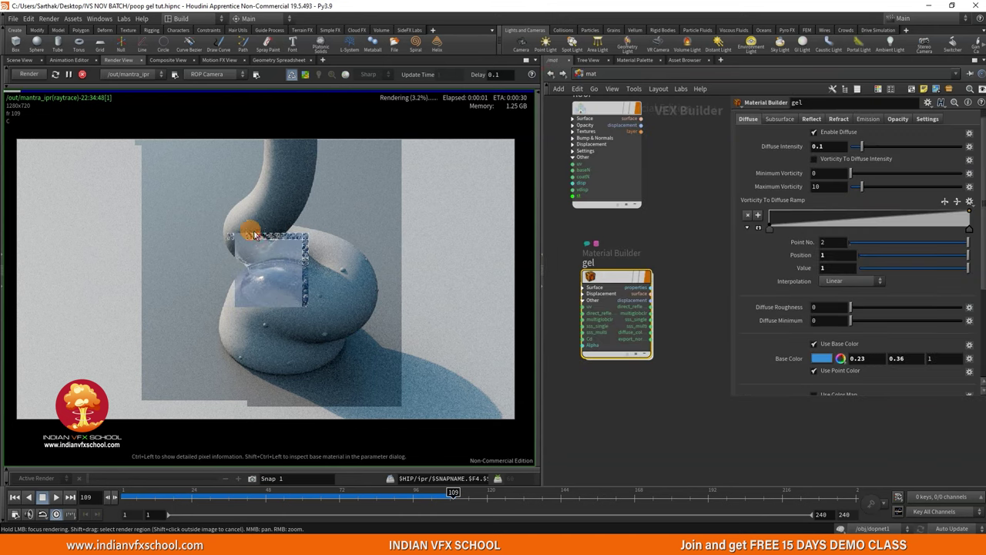
Disable diffuse on the gel material and set its refraction color to cyan blue with values 0, 0.73, 1.
left_click(831, 133)
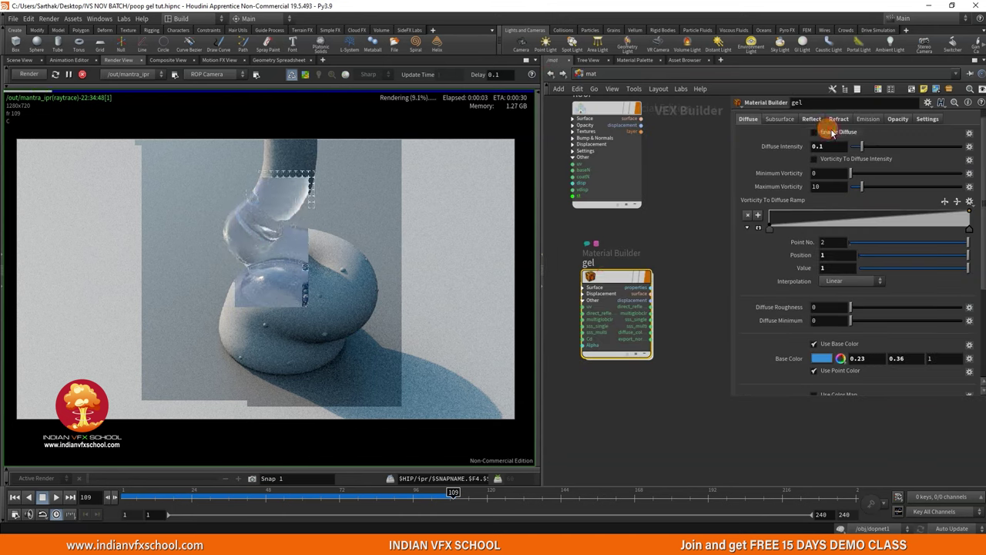
left_click(837, 119)
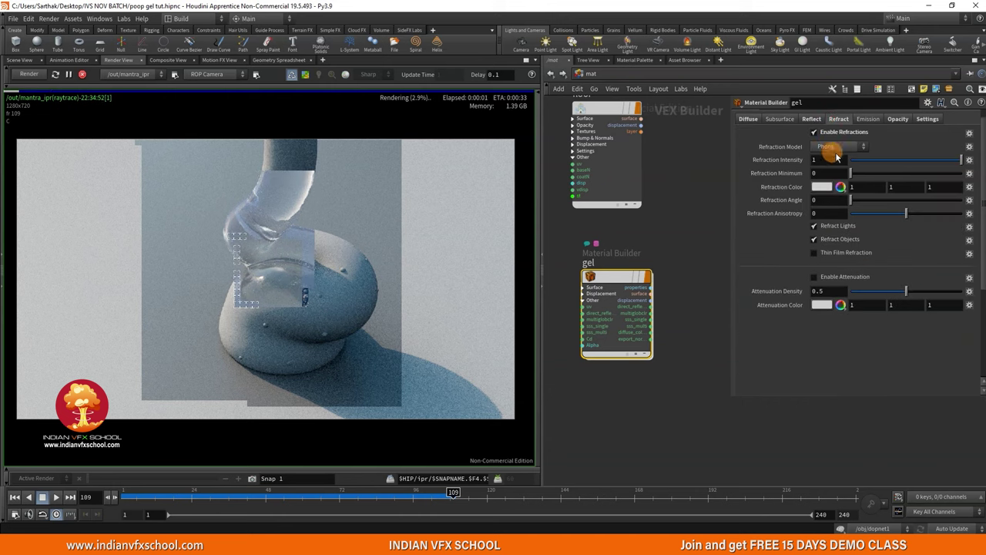
left_click(825, 200)
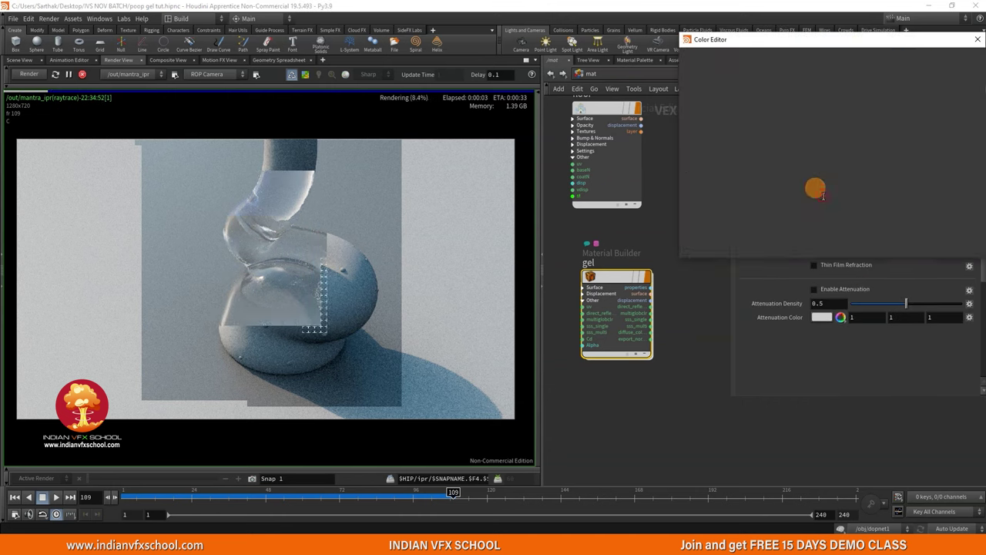
left_click(907, 77)
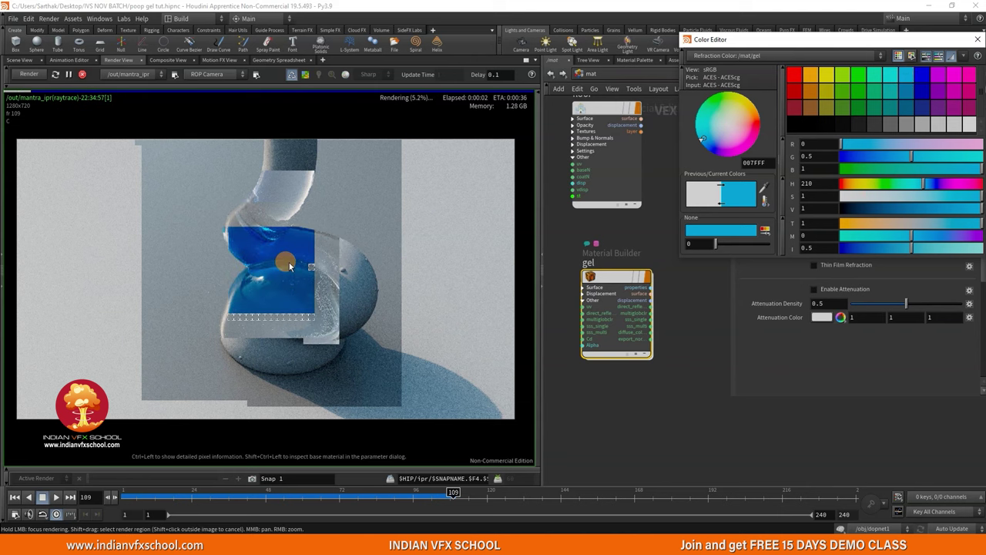
left_click(938, 157)
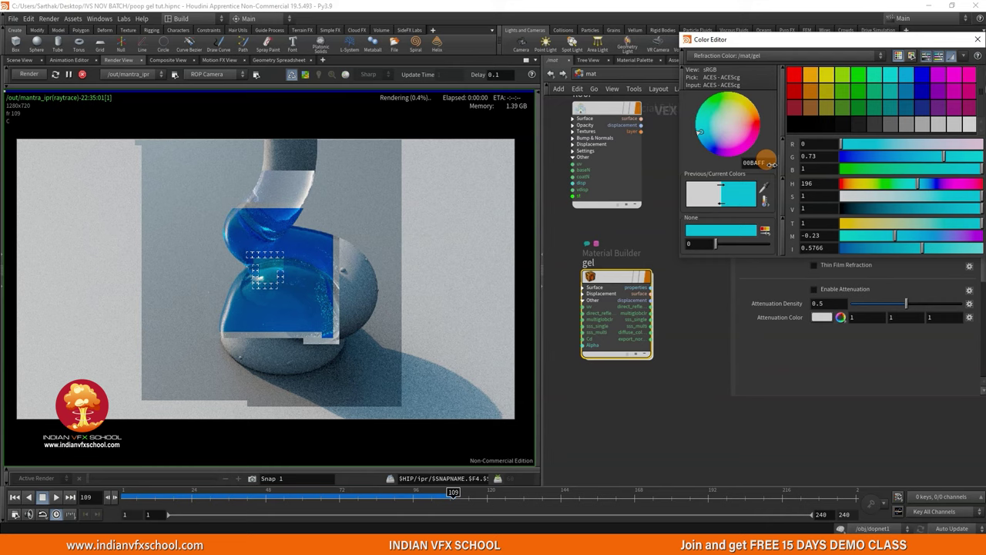
scroll(230, 230, "up", 2)
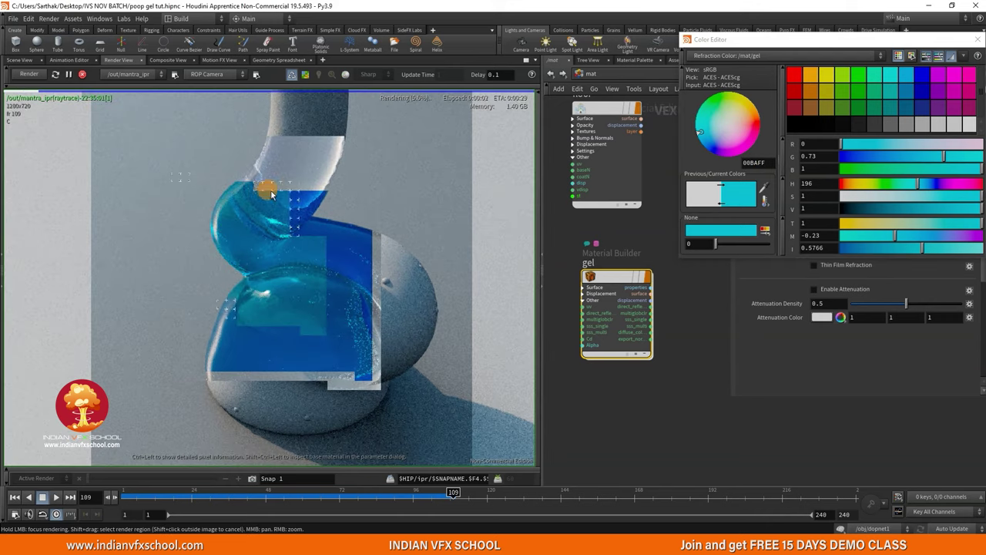
scroll(227, 324, "up", 2)
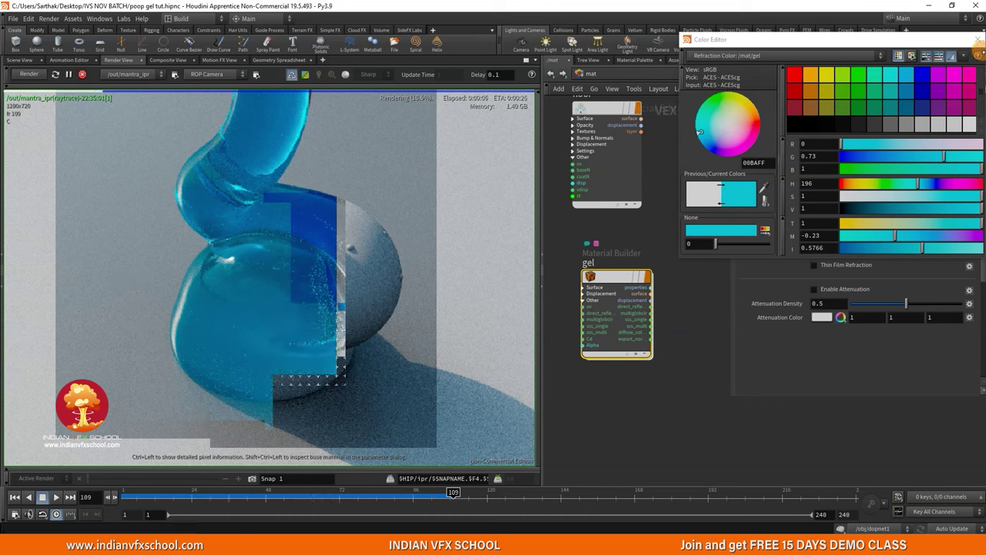
left_click(978, 39)
Duplicate the gel material below the original and rename the copy to bubbles.
middle_click_drag(620, 281, 623, 216)
left_click_drag(624, 216, 601, 338, "alt")
scroll(616, 317, "down", 3)
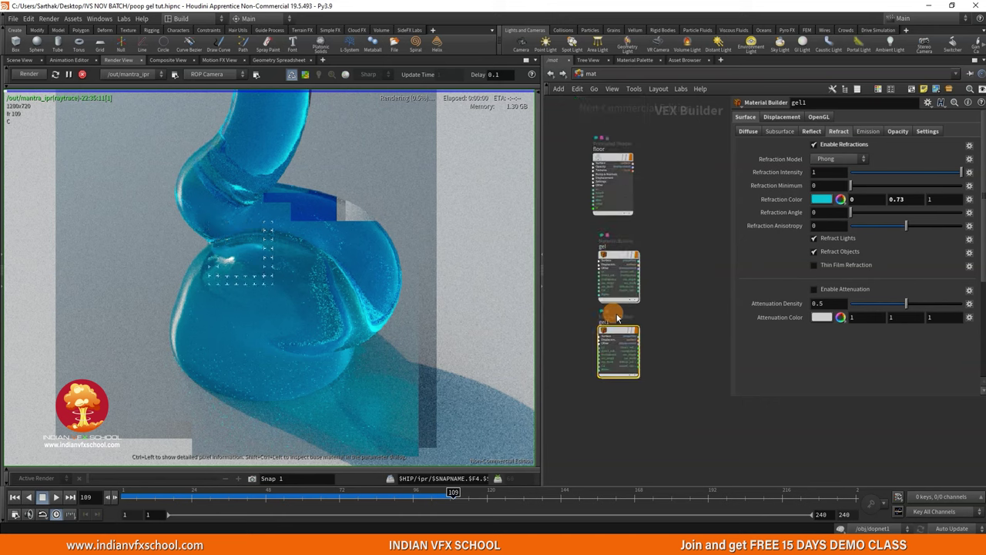
scroll(609, 330, "up", 4)
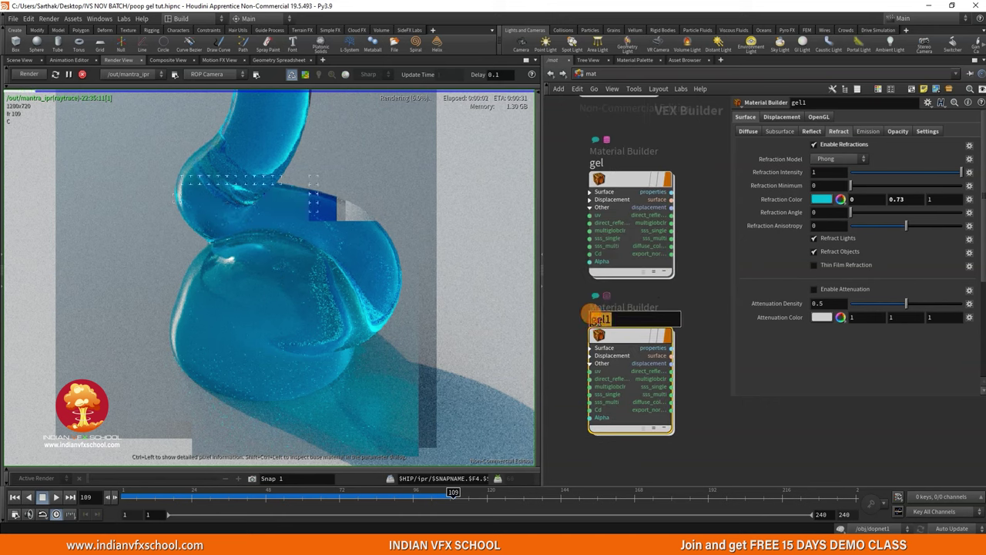
left_click(598, 320)
type("bubbles")
key("Return")
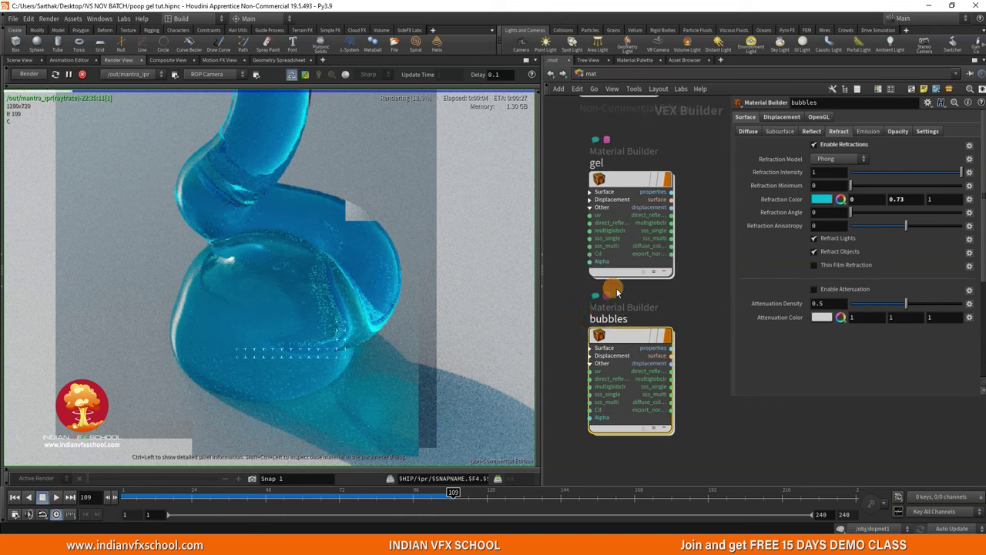
Set the bubbles material's refraction color to white (1, 1, 1).
left_click(820, 203)
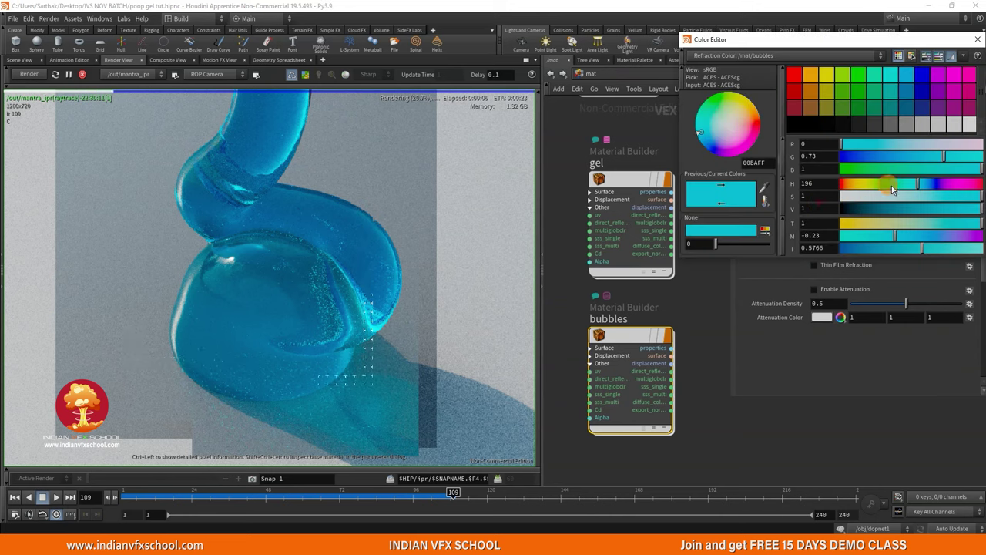
left_click(971, 125)
left_click(977, 40)
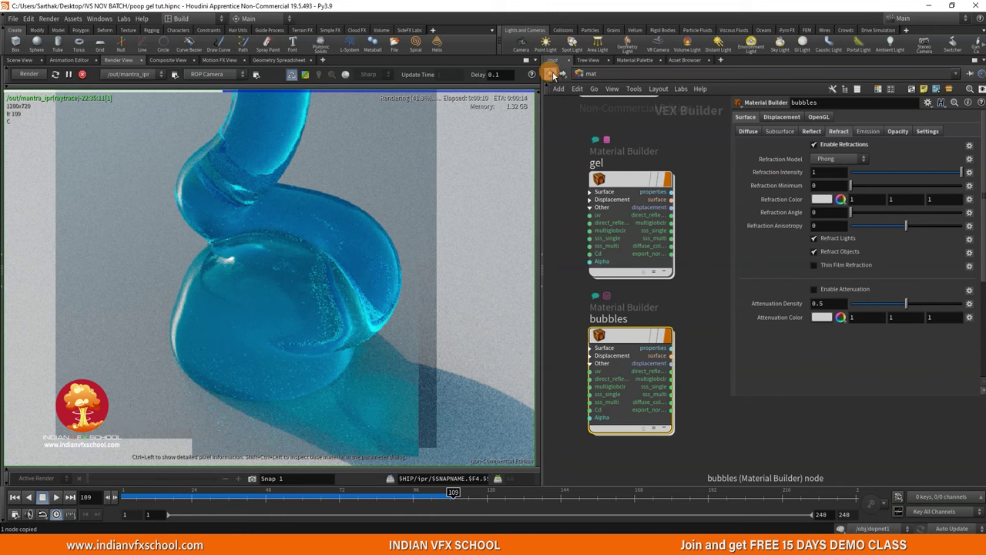
Copy the bubbles material, assign it to the bubbles object, and set mantra_ipr's Noise Level to 0.02.
key("ctrl+c")
left_click(551, 73)
left_click(590, 73)
left_click(608, 121)
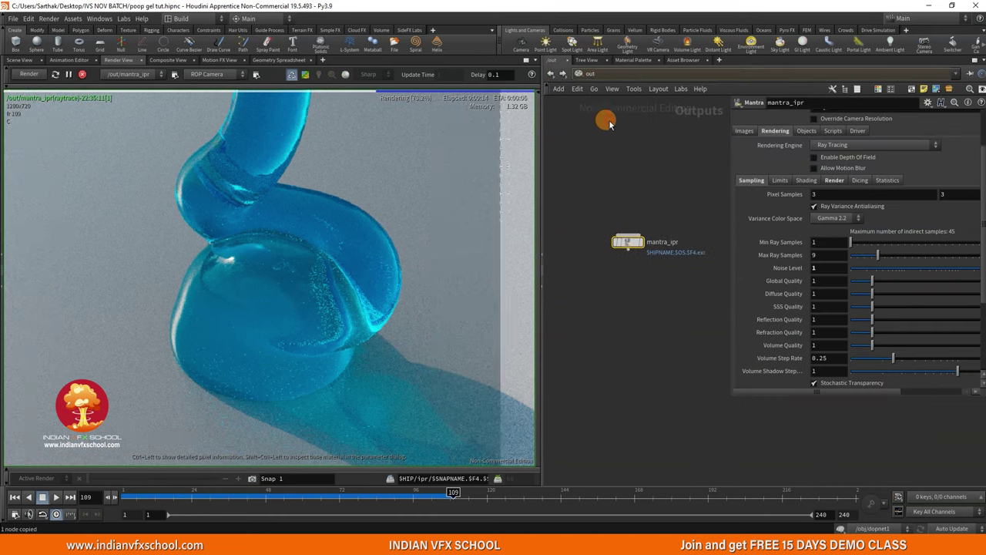
scroll(608, 250, "up", 2)
left_click(664, 241)
left_click(779, 117)
left_click(848, 131)
key("ctrl+v")
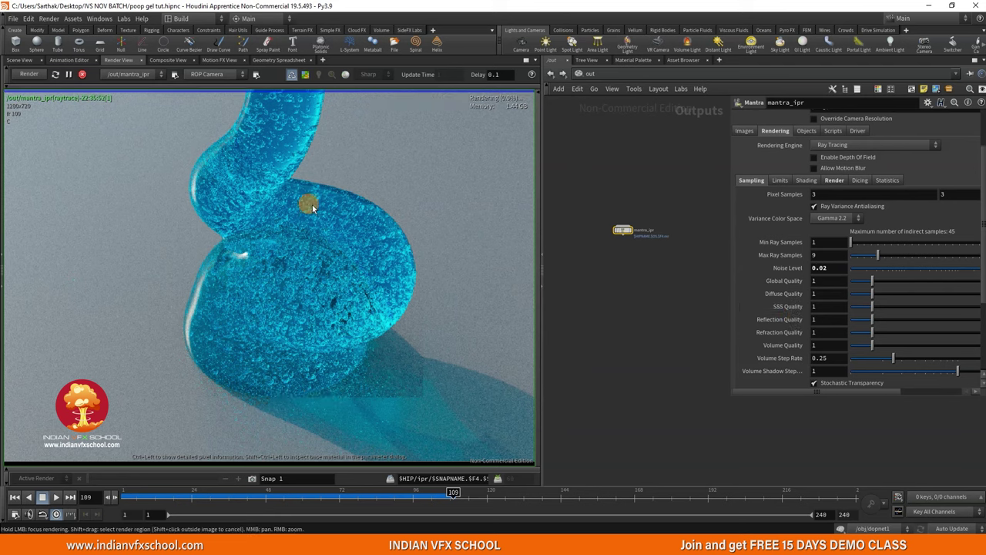
Set the bubbles material's base reflection Specular Intensity to 3.
scroll(299, 219, "up", 4)
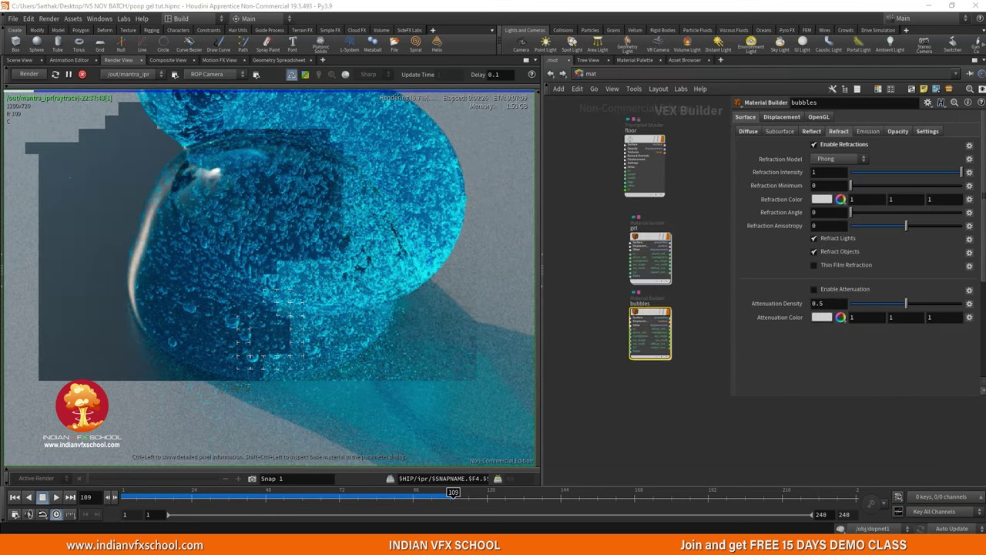
mouse_move(450, 305)
left_mouse_down()
mouse_move(359, 259)
mouse_move(264, 236)
mouse_move(251, 262)
left_mouse_up()
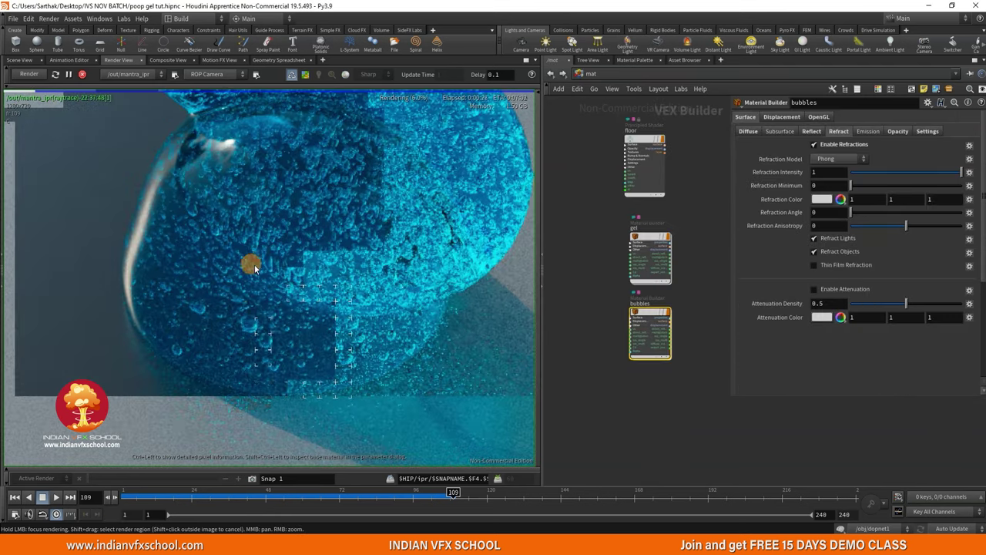
left_click_drag(251, 315, 244, 336)
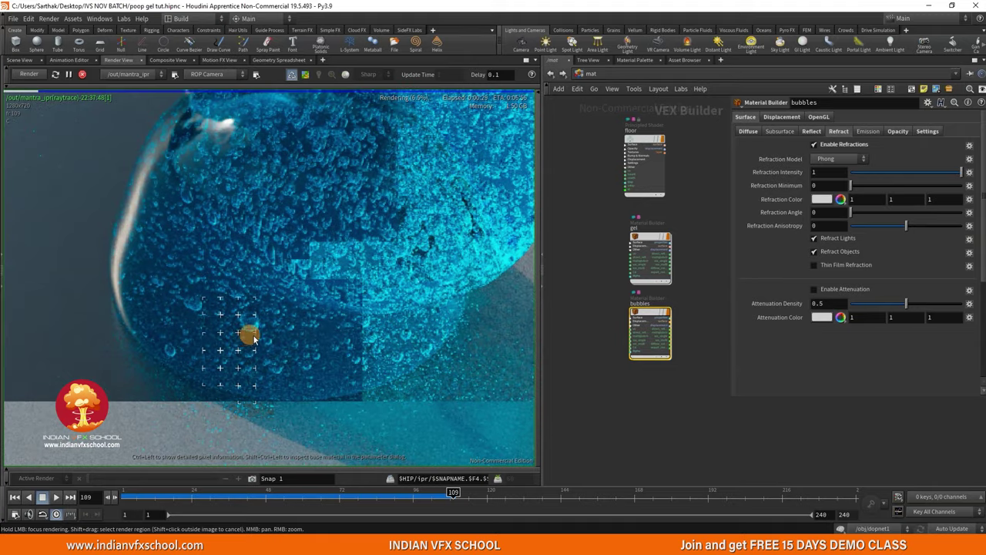
mouse_move(246, 284)
left_mouse_down()
mouse_move(271, 313)
mouse_move(273, 283)
left_mouse_up()
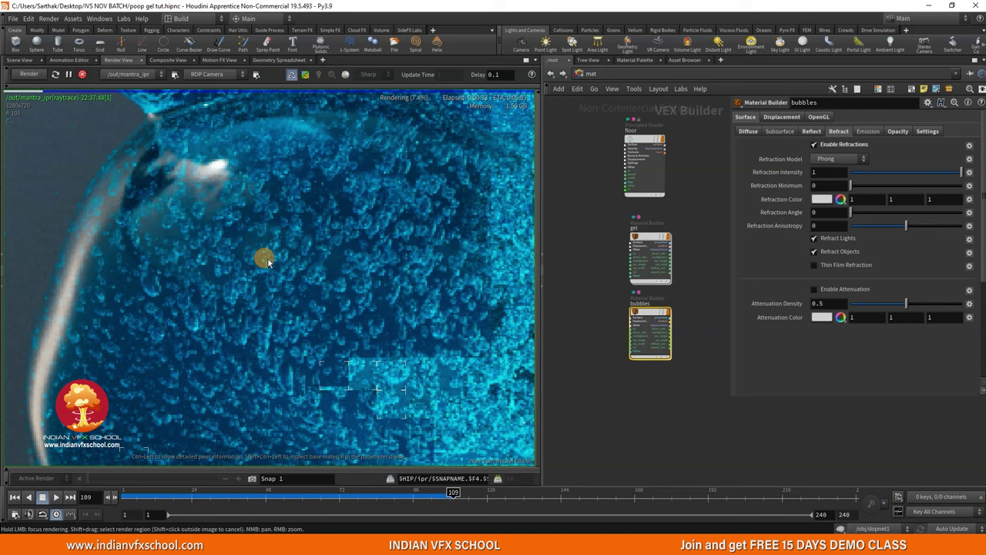
scroll(672, 310, "up", 4)
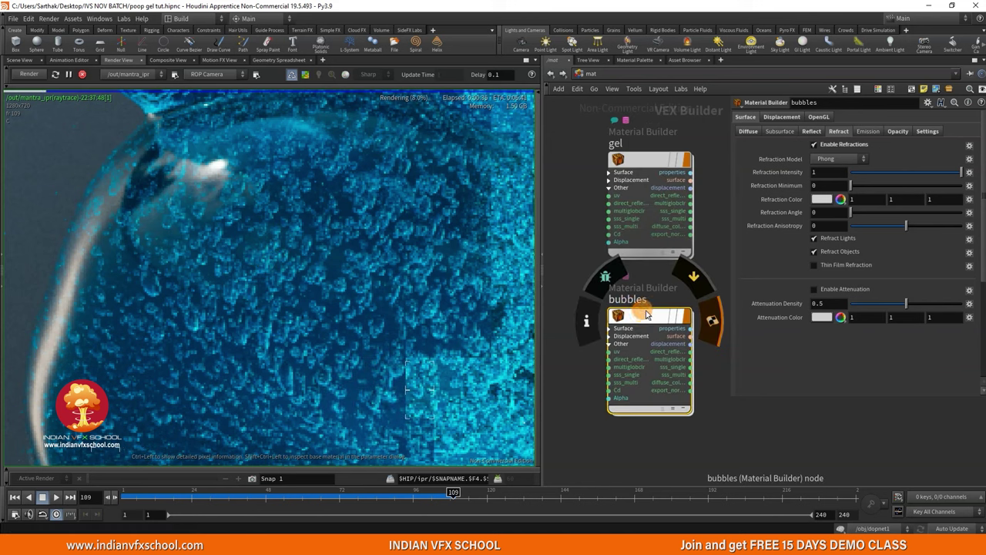
middle_click_drag(683, 290, 652, 290)
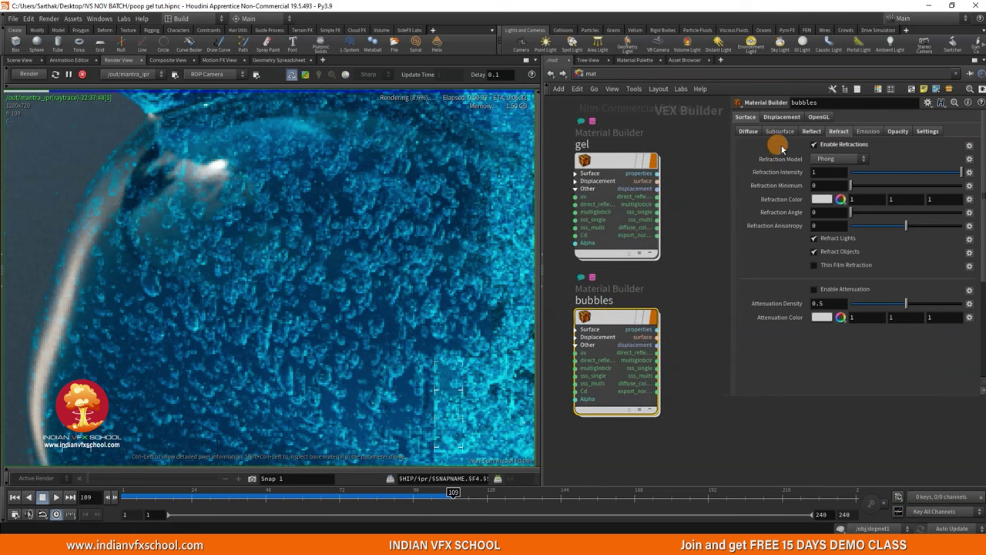
left_click(811, 133)
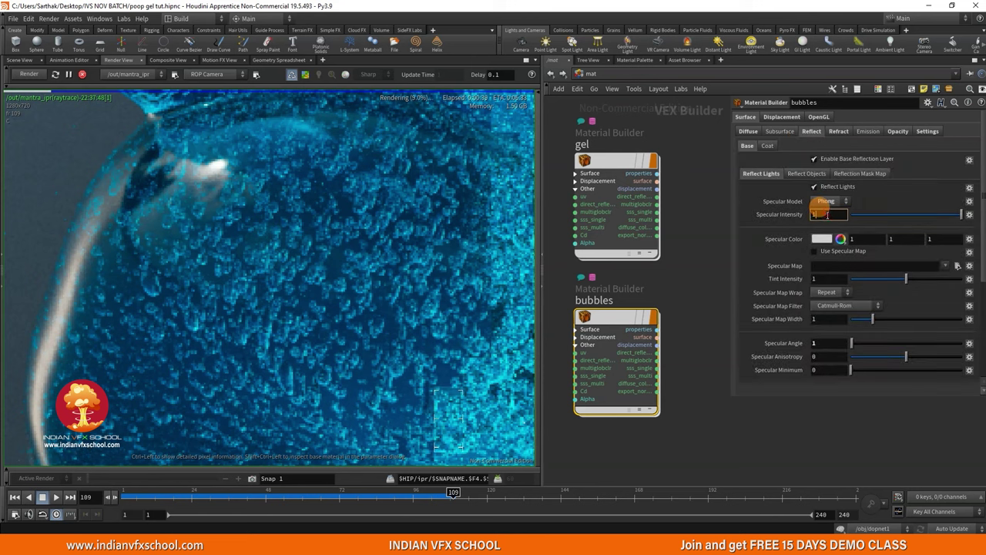
Examine the bubbles inside the gel up close in the updated render.
scroll(347, 309, "down", 3)
middle_click_drag(346, 309, 297, 267)
scroll(303, 305, "down", 1)
scroll(258, 294, "up", 2)
left_click(258, 294)
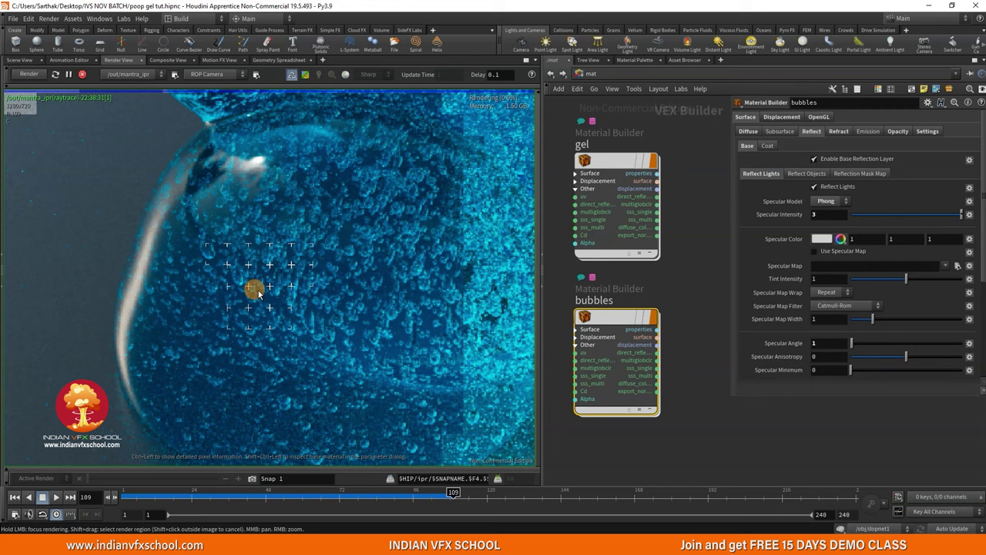
left_click(174, 286)
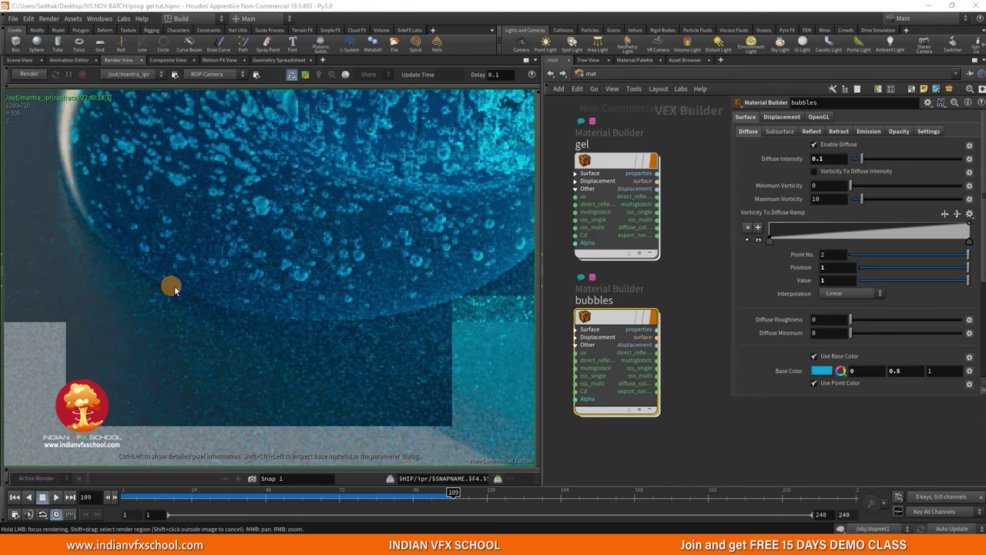
left_click_drag(240, 224, 266, 181)
Set the bubbles material's base color to white (1, 1, 1) and its Diffuse Intensity to 0.544.
left_click(686, 329)
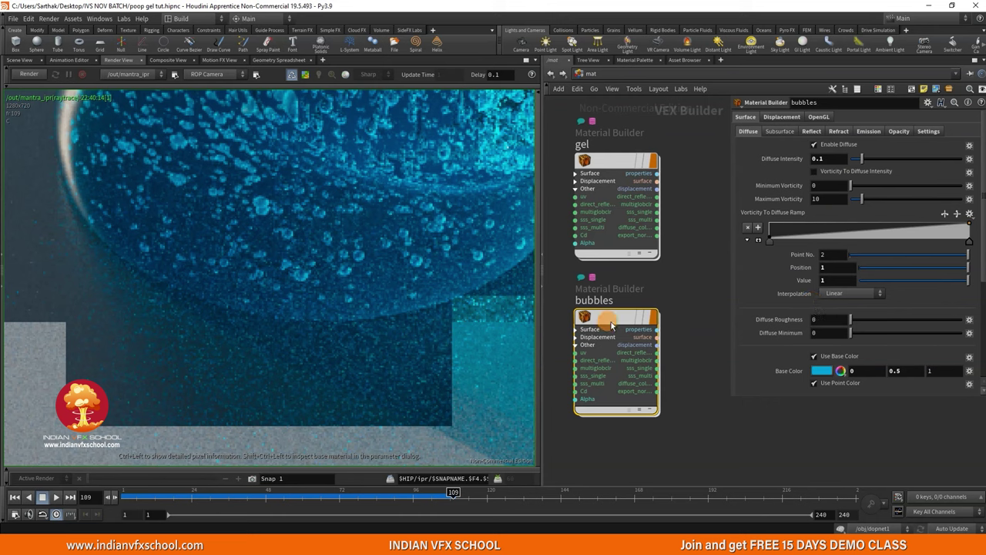
left_click(820, 373)
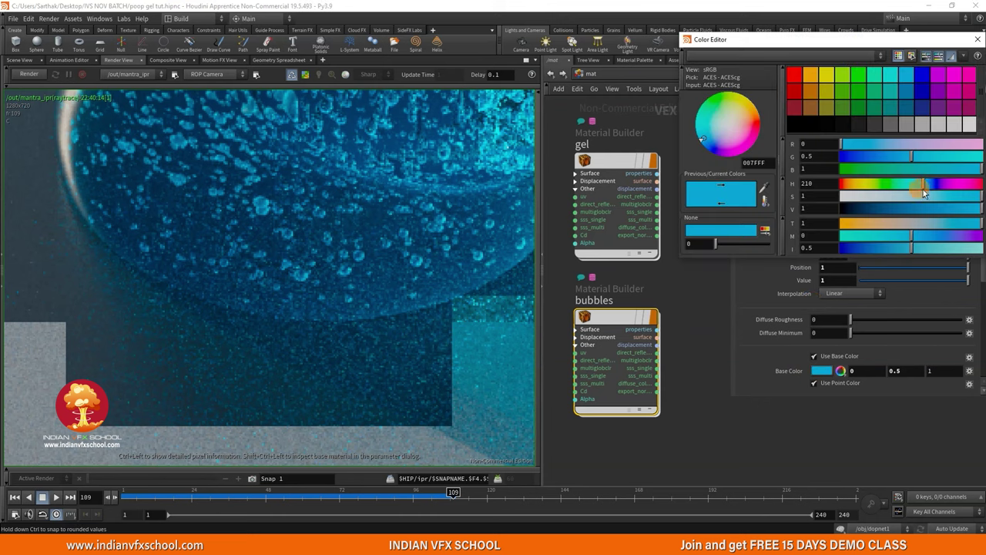
left_click(973, 127)
left_click(976, 39)
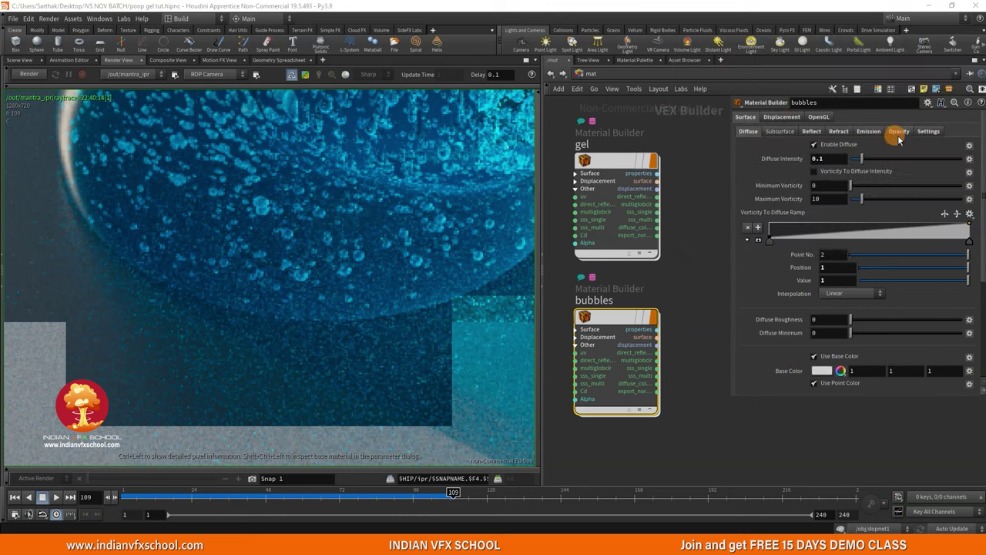
left_click_drag(906, 158, 912, 159)
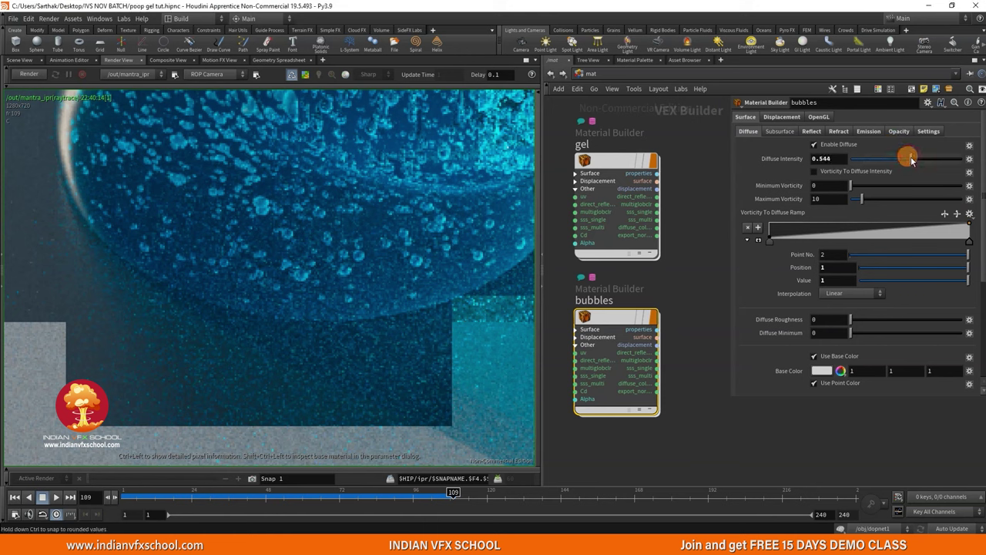
Start a new render with the whiter bubbles and inspect how they look throughout the gel.
left_click(35, 74)
left_click(214, 228)
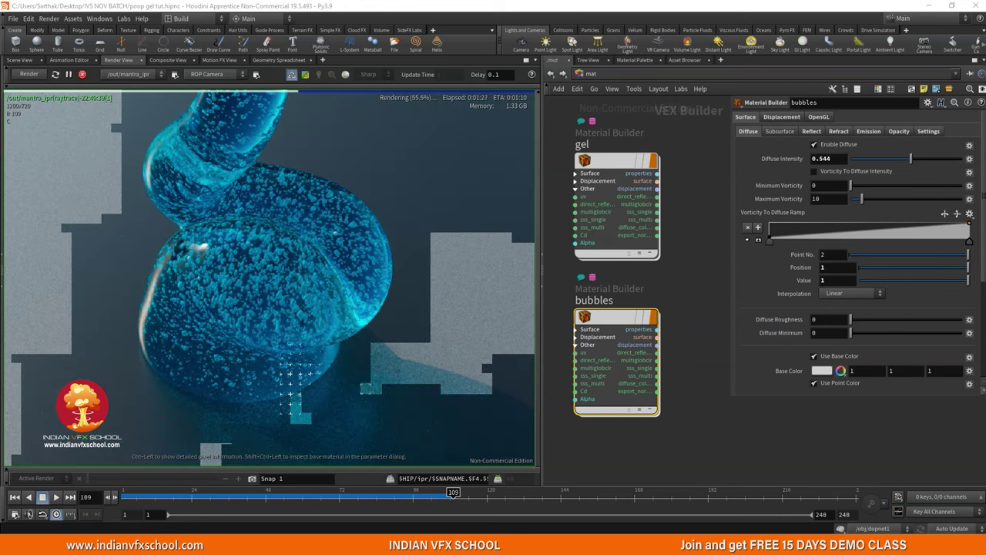
mouse_move(359, 310)
left_mouse_down()
mouse_move(308, 265)
mouse_move(231, 292)
mouse_move(338, 298)
left_mouse_up()
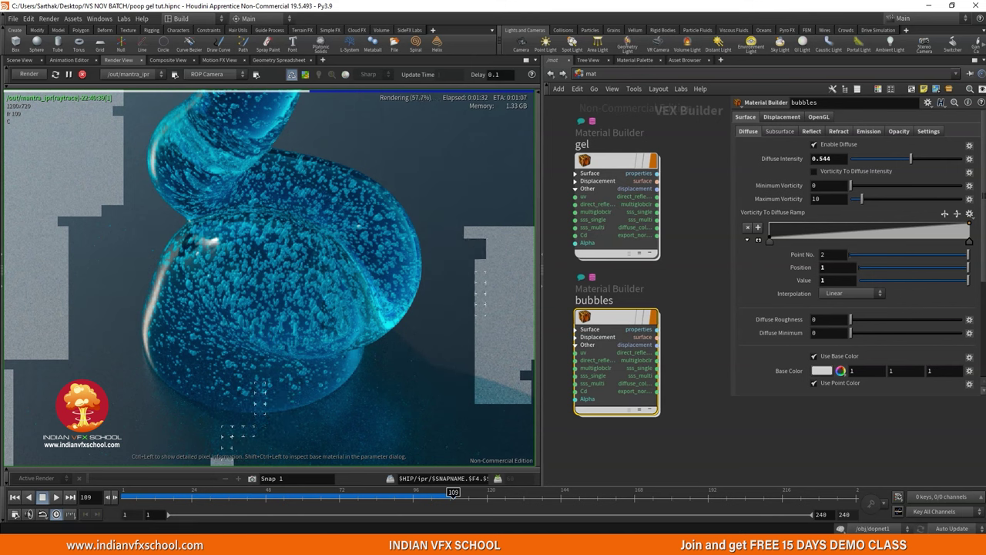
left_click(402, 278)
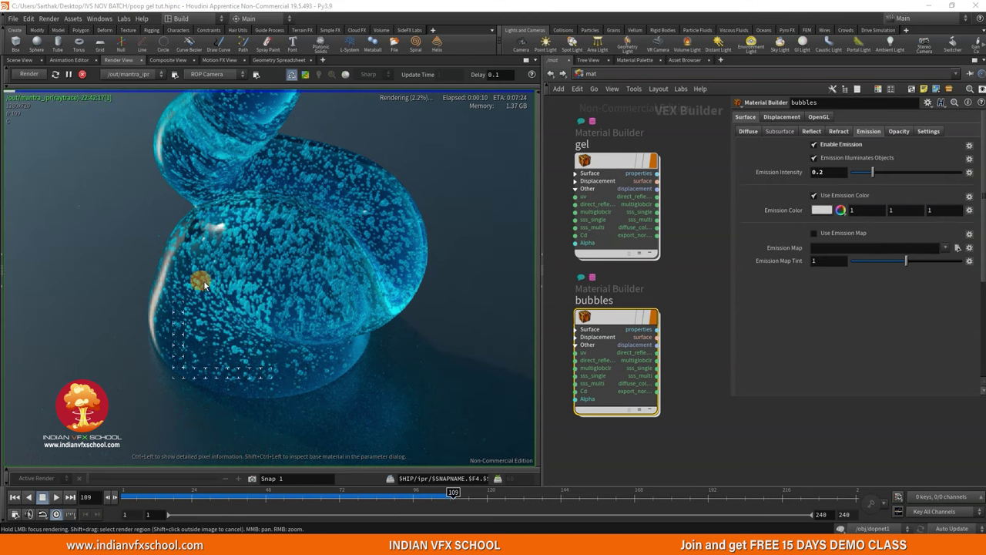
Examine the bubbles up close and across the whole gel in the running render, checking them against the bubbles material's emission settings.
scroll(204, 285, "up", 2)
scroll(200, 291, "down", 2)
scroll(188, 310, "up", 2)
right_click_drag(187, 310, 232, 243)
left_click(836, 172)
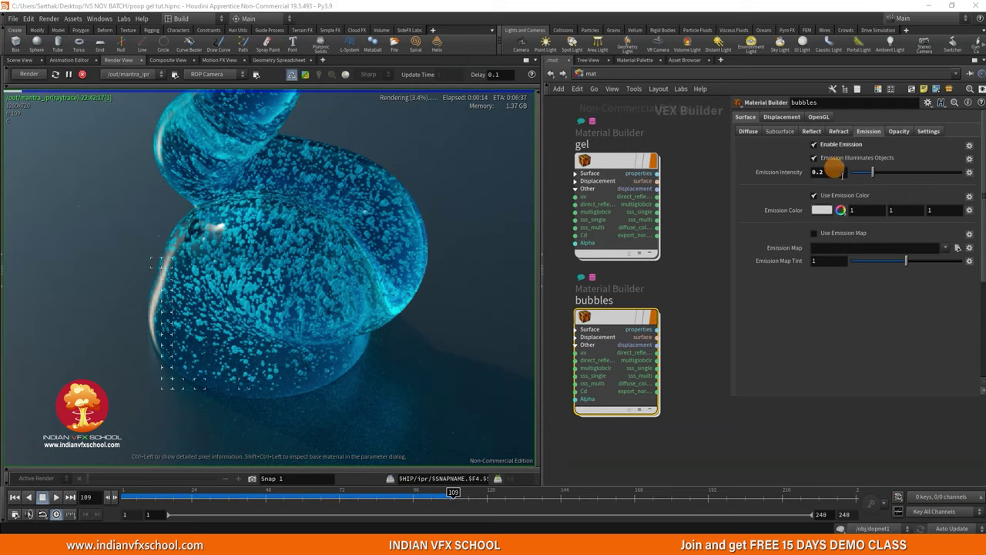
left_click(614, 314)
double_click(839, 175)
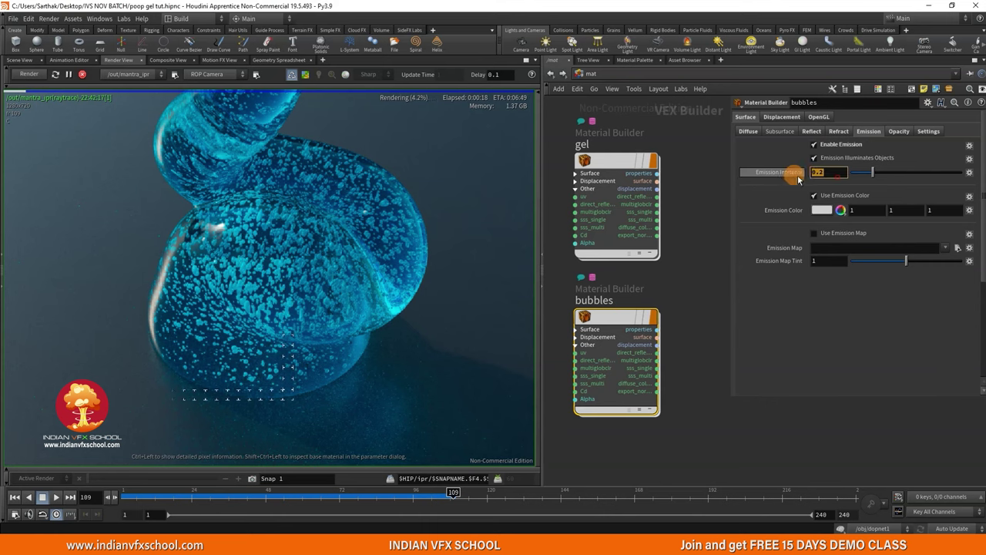
scroll(185, 290, "up", 4)
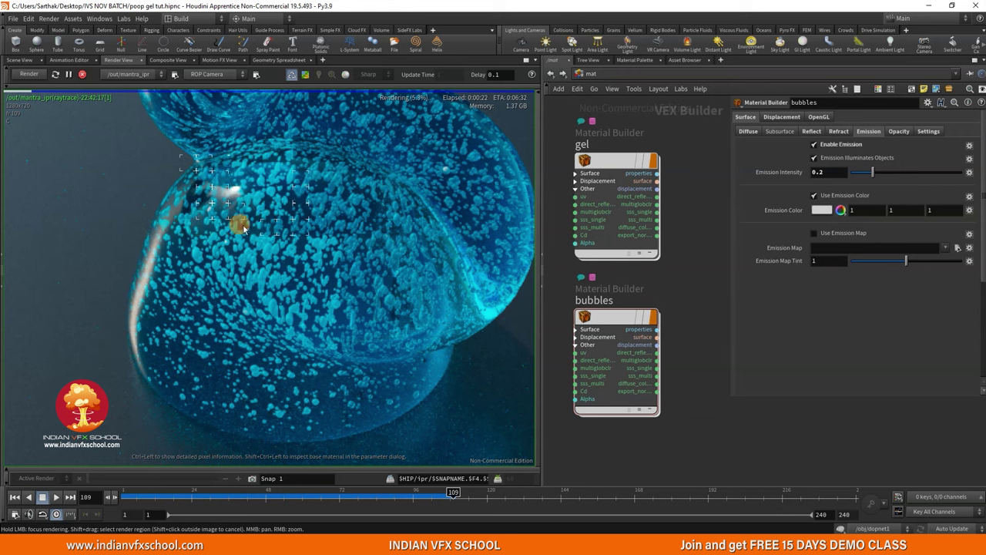
scroll(295, 217, "down", 4)
middle_click_drag(315, 205, 287, 226)
scroll(287, 226, "up", 1)
scroll(287, 227, "down", 1)
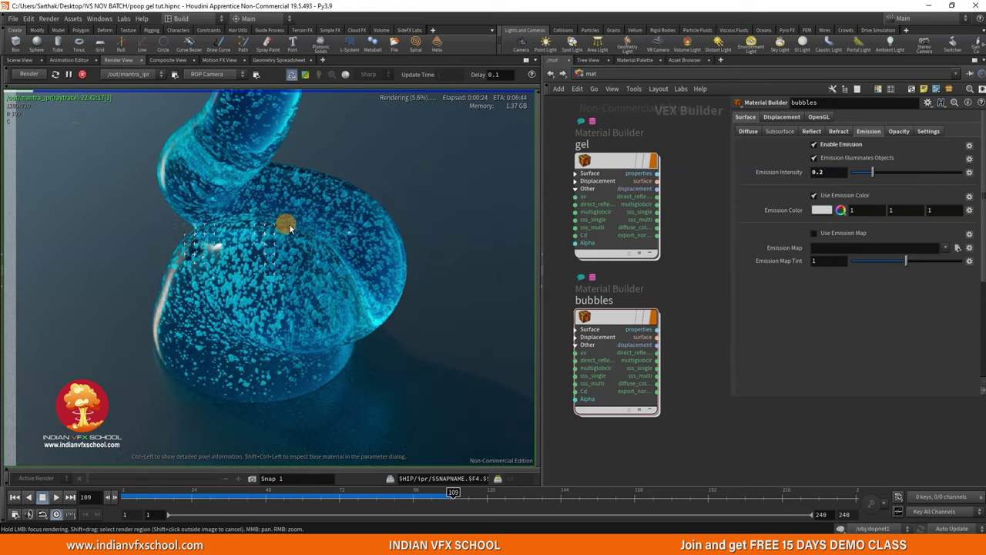
Inside geo1, set attribrandomize2's pscale Global Scale to 0.71 and raise a ramp point near position 0.36 to a value of about 0.64.
left_click(21, 61)
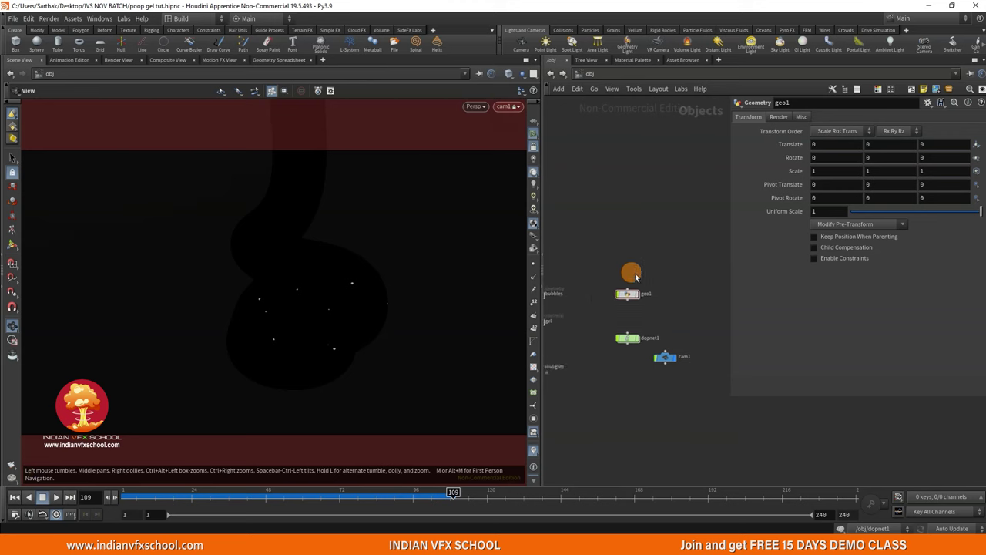
double_click(628, 299)
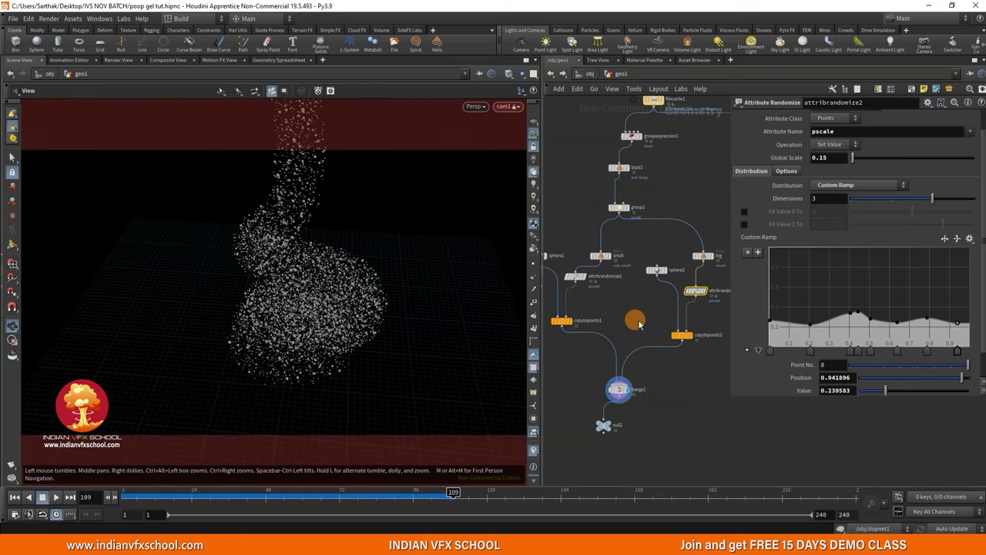
scroll(678, 312, "up", 5)
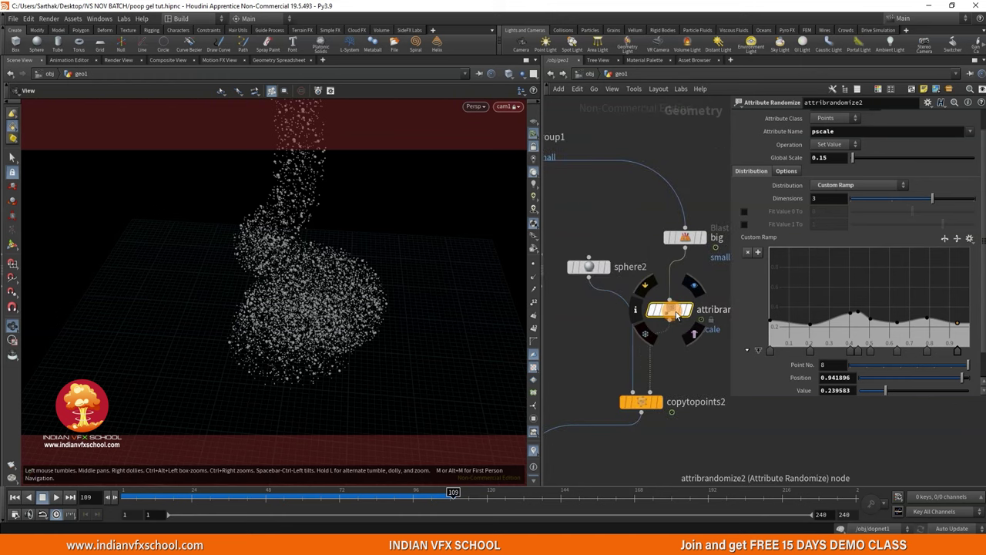
left_click(769, 314)
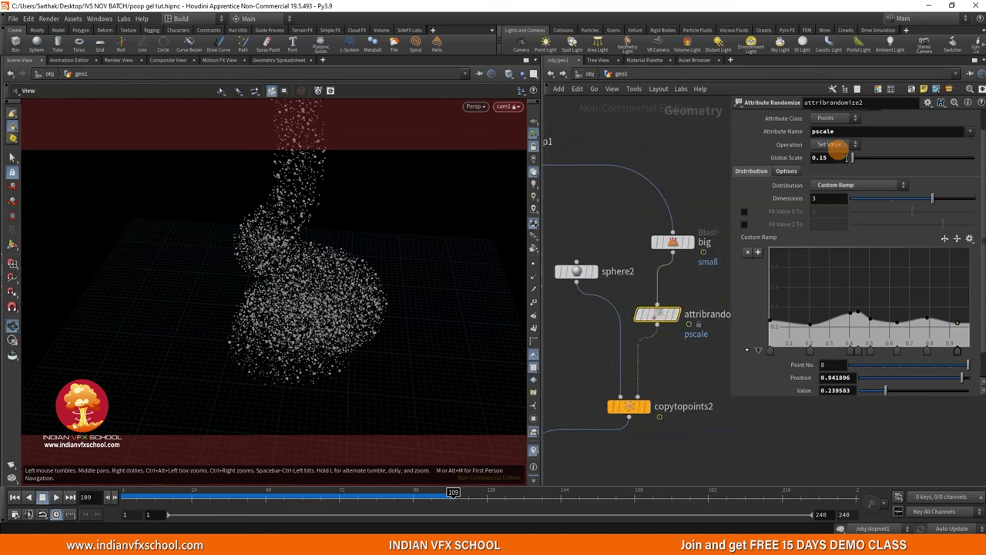
left_click_drag(854, 160, 859, 160)
left_click(745, 255)
left_click_drag(850, 316, 843, 288)
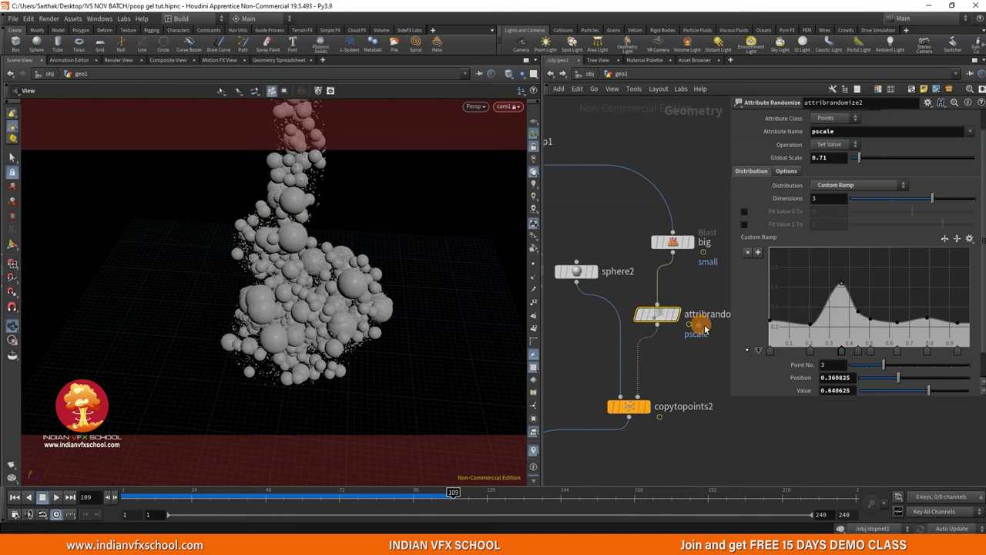
Disconnect the small bubbles' copytopoints1 from merge1 and orbit freely around the remaining big bubbles.
scroll(703, 329, "down", 5)
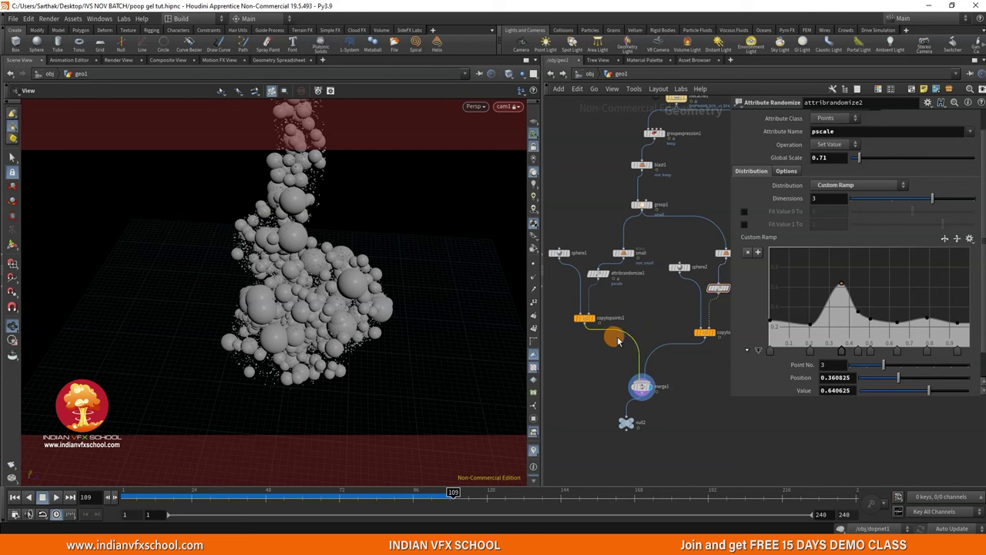
left_click(257, 248)
key("Delete")
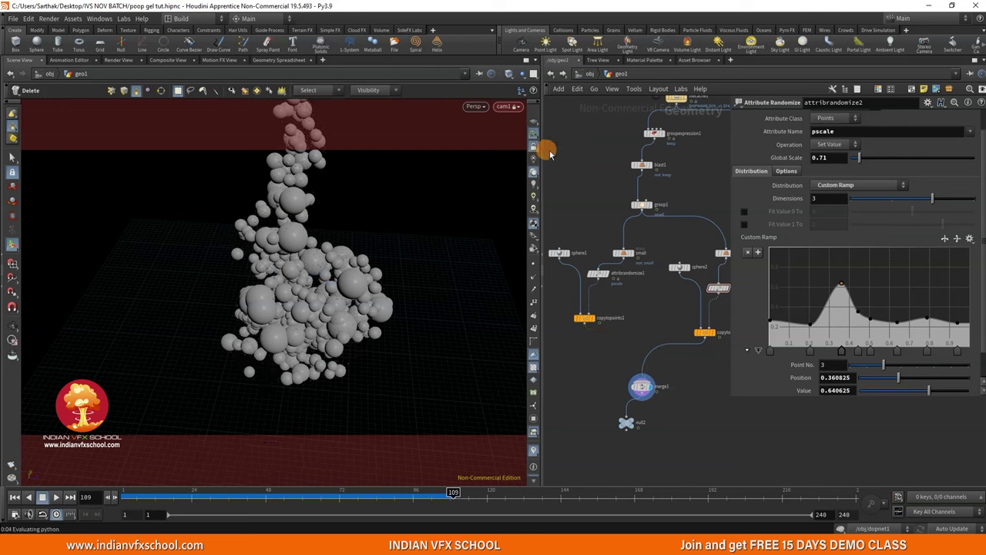
left_click(12, 325)
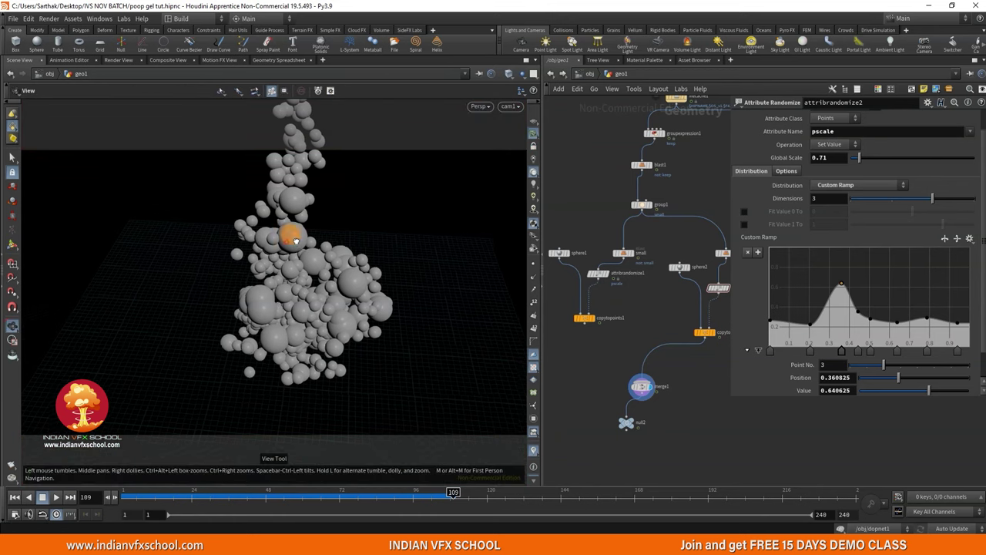
left_click_drag(288, 229, 262, 231)
Add a VDB from Polygons node after copytopoints2, display it and set its Voxel Size to 0.01.
middle_click_drag(680, 410, 627, 338)
scroll(588, 339, "up", 4)
left_click_drag(564, 349, 591, 420)
middle_click_drag(659, 262, 657, 272)
key("Delete")
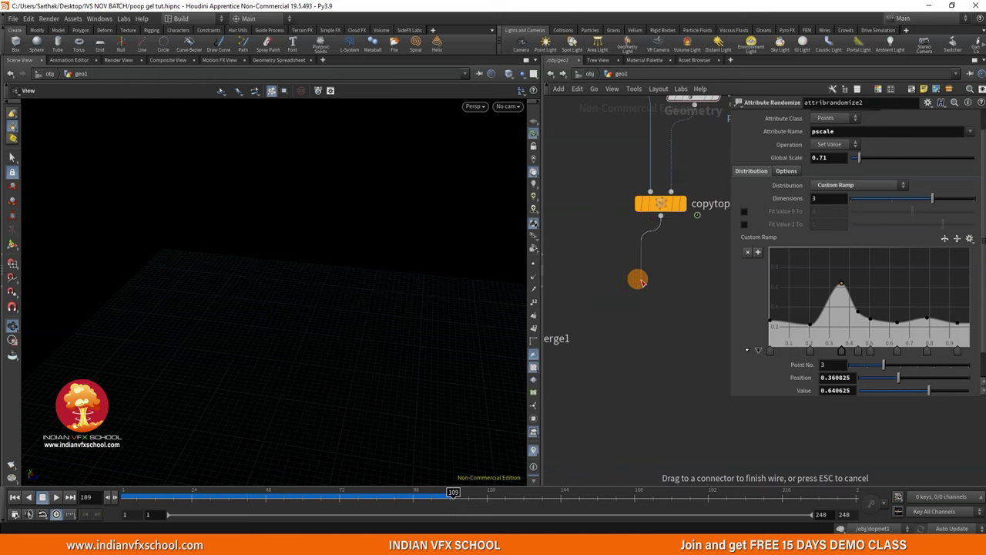
key("Tab")
type("vdbf")
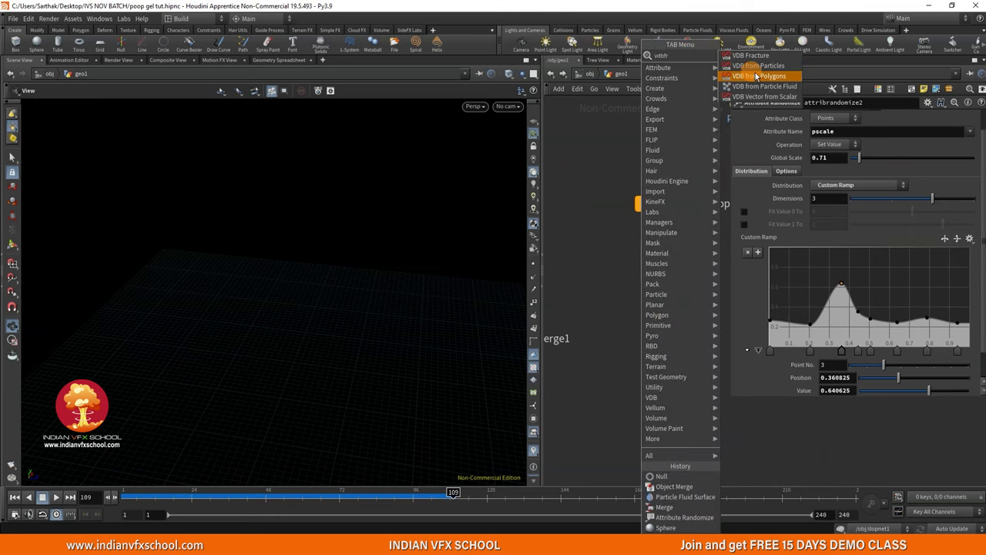
left_click(758, 76)
left_click(664, 279)
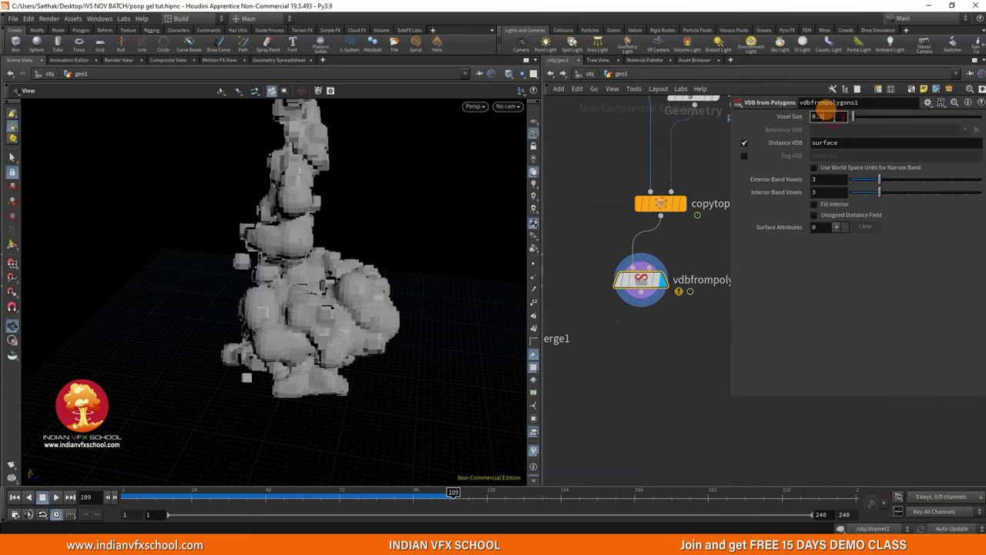
key("Return")
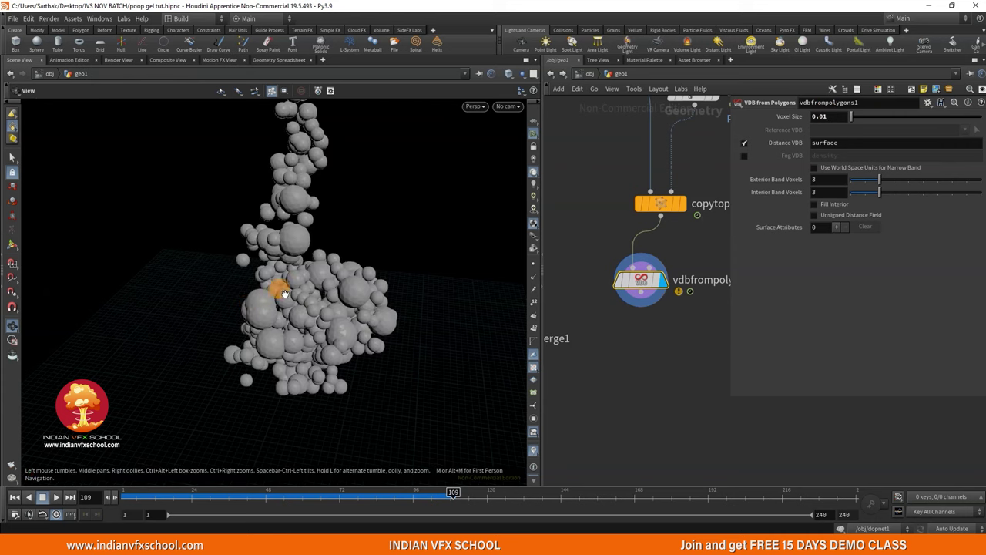
Add a VDB Smooth node after vdbfrompolygons1 and display the smoothed big bubbles.
left_click_drag(282, 290, 300, 283)
scroll(663, 319, "down", 3)
middle_click_drag(667, 320, 574, 361)
scroll(625, 317, "down", 3)
scroll(659, 220, "up", 3)
left_click_drag(700, 225, 674, 423)
scroll(632, 312, "down", 2)
middle_click_drag(631, 310, 643, 293)
scroll(574, 316, "up", 3)
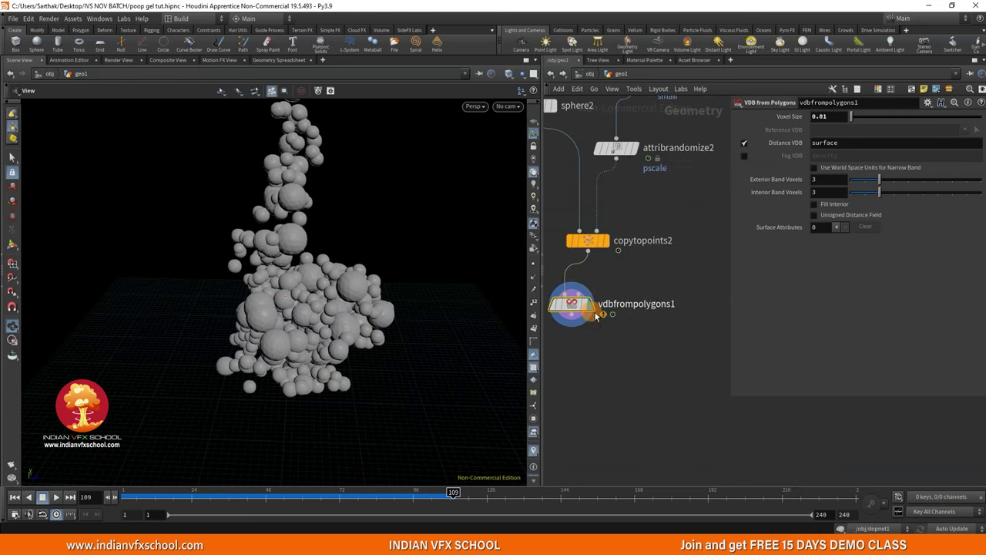
left_click(571, 329)
key("Tab")
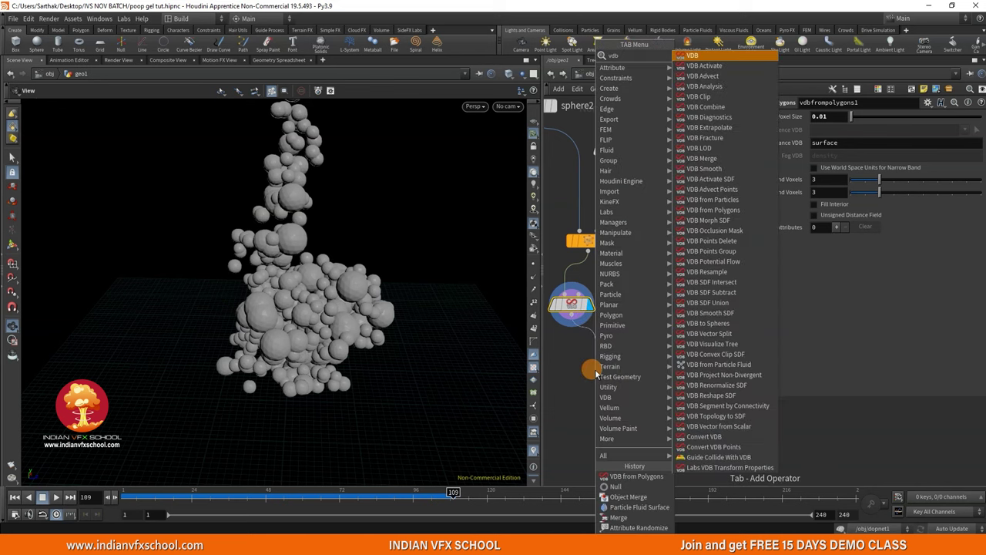
mouse_move(640, 212)
left_click(707, 57)
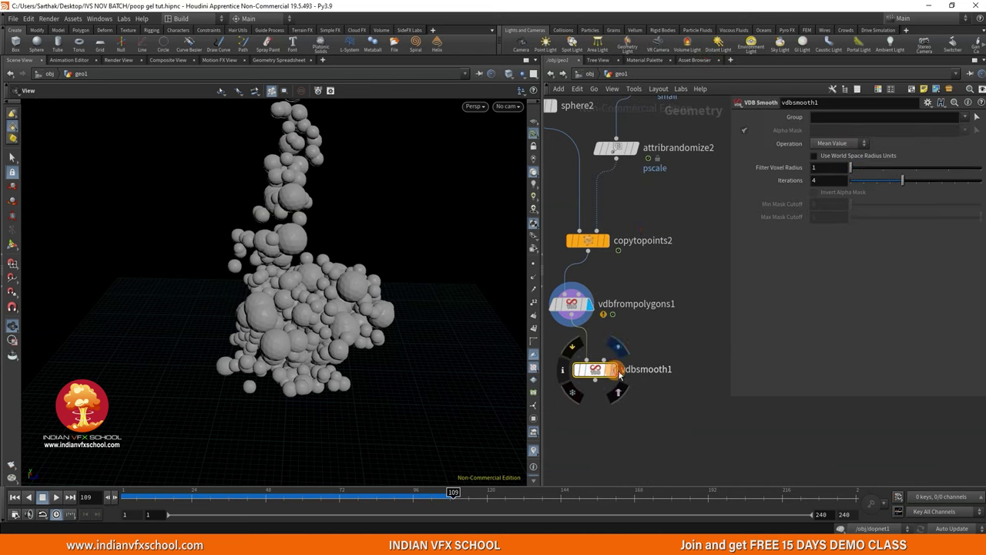
left_click_drag(322, 322, 327, 317)
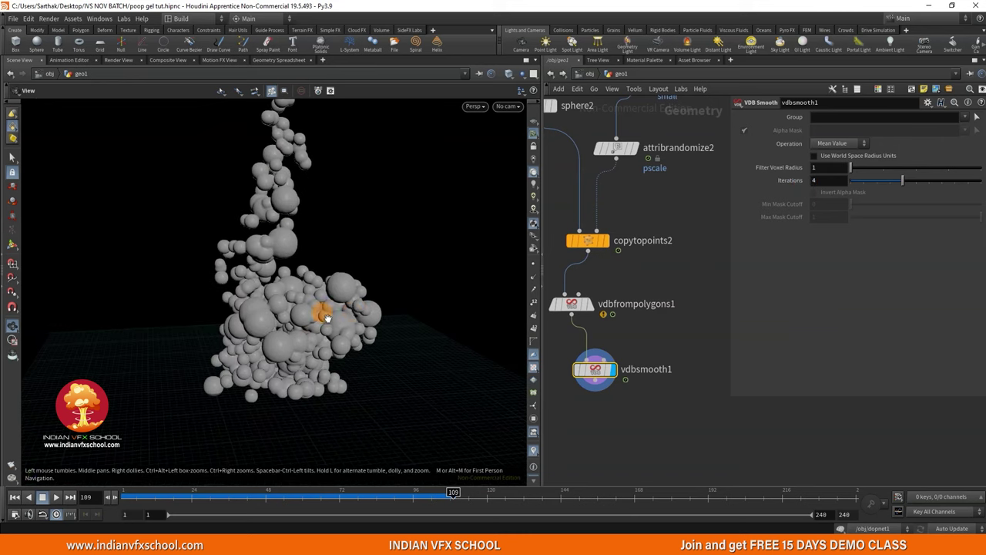
Set the gel's particlefluidsurface1 output conversion to Surface VDB and display the gel surface through null3.
scroll(646, 308, "down", 4)
middle_click_drag(683, 304, 647, 311)
left_click_drag(683, 314, 686, 380)
scroll(681, 153, "up", 3)
left_click_drag(682, 153, 663, 406)
middle_click_drag(653, 416, 664, 319)
scroll(667, 311, "up", 3)
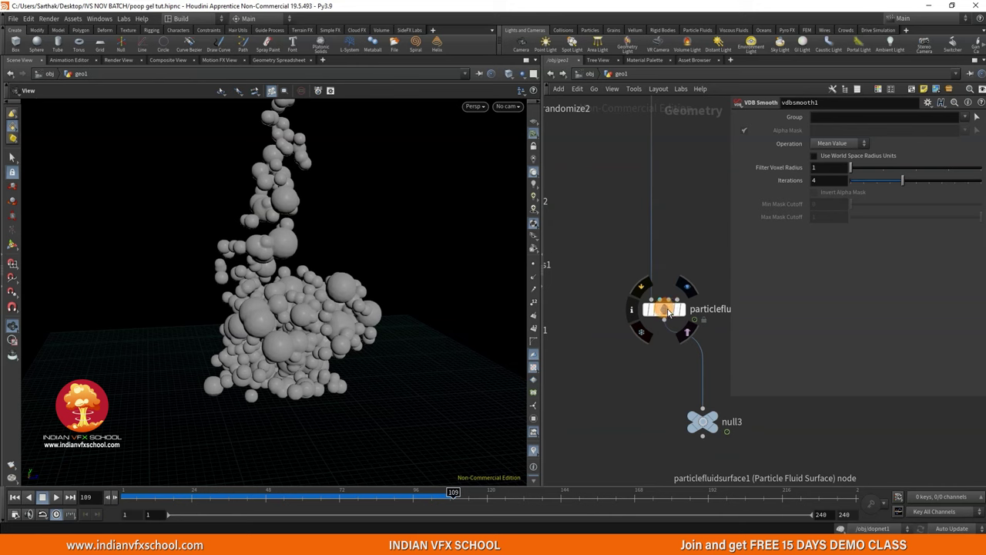
left_click(667, 309)
left_click(754, 119)
left_click(843, 248)
left_click(838, 281)
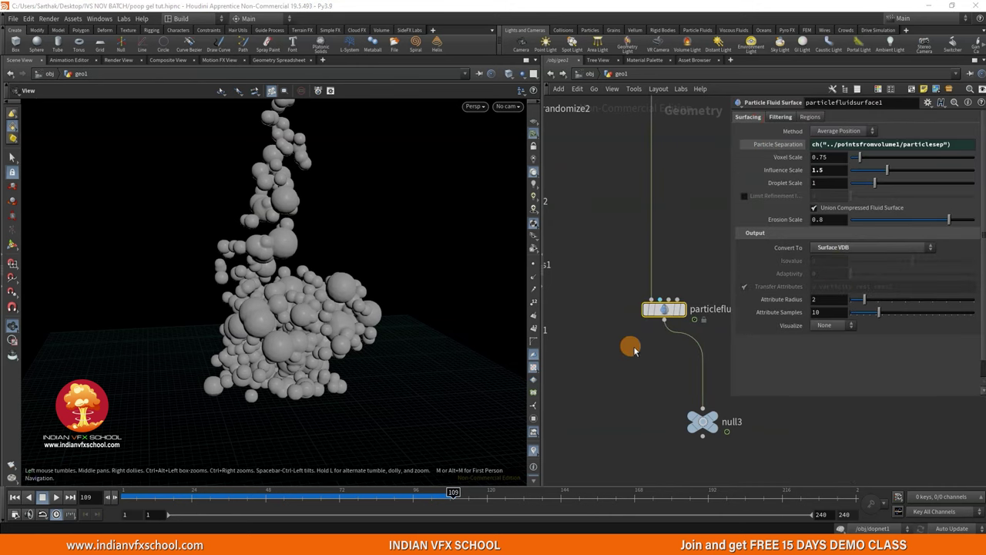
middle_click_drag(709, 405, 694, 382)
left_click(700, 394)
Add a VDB Combine node and connect vdbsmooth1 as its first input and particlefluidsurface1 as its second.
left_click_drag(306, 302, 357, 308)
scroll(603, 340, "down", 3)
middle_click_drag(603, 341, 633, 306)
left_click_drag(674, 338, 663, 385)
scroll(609, 323, "up", 2)
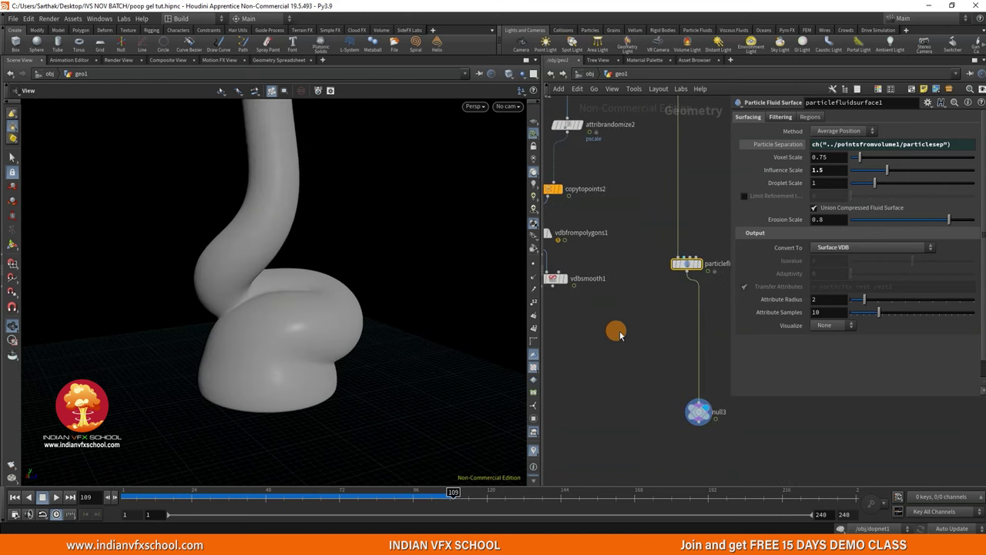
key("Tab")
type("vdbc")
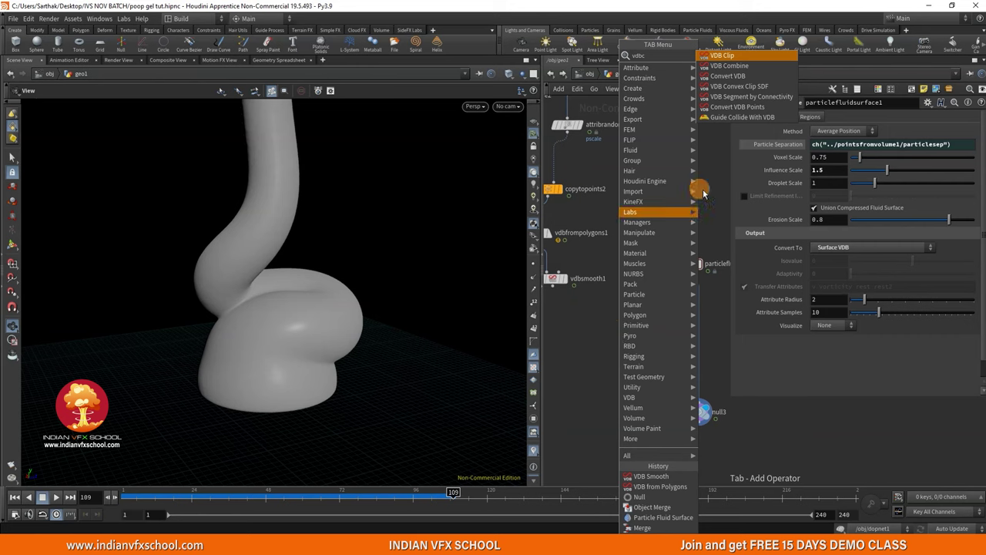
left_click(729, 67)
left_click(621, 313)
left_click_drag(577, 281, 644, 316)
left_click_drag(706, 266, 626, 339)
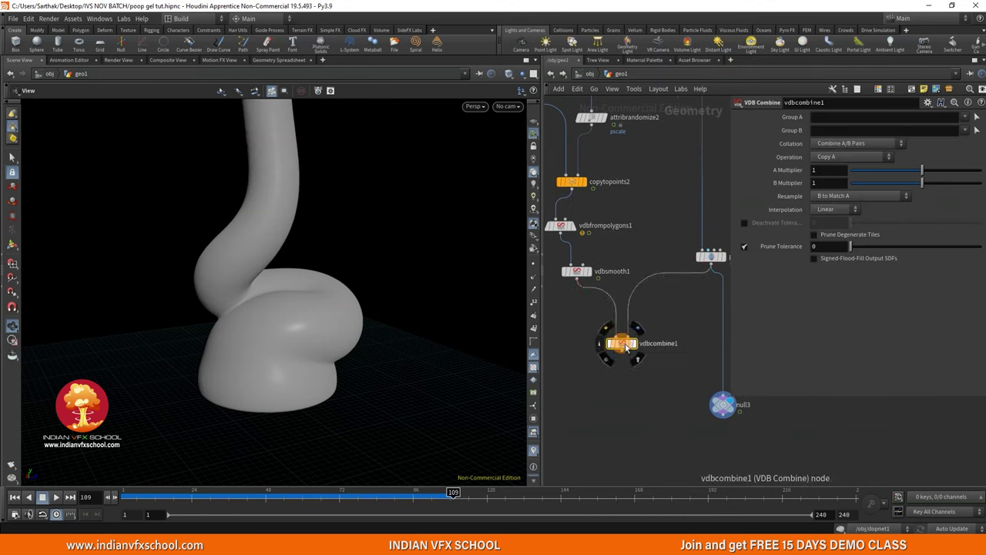
Set the VDB Combine operation to SDF Union and display the merged gel and bubbles.
left_click(843, 144)
left_click(842, 146)
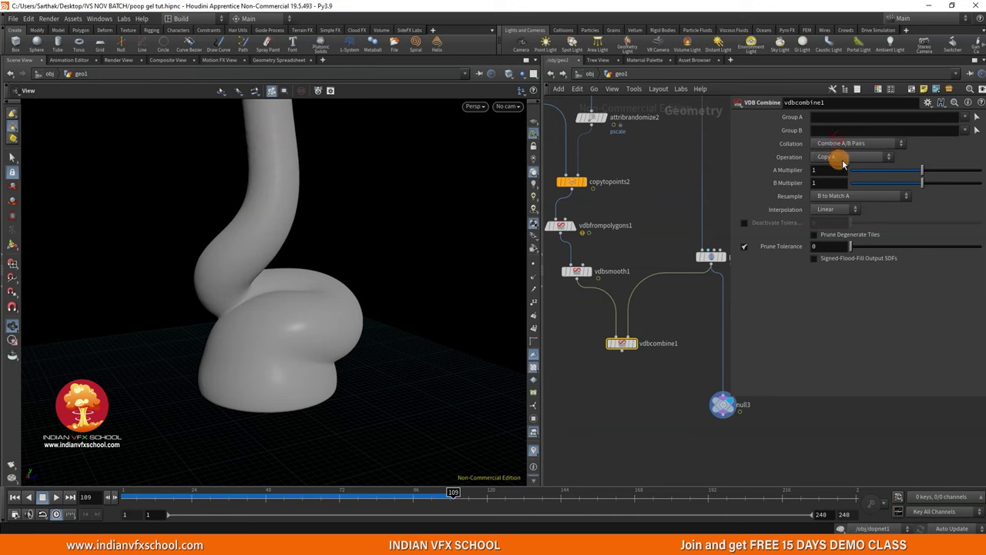
left_click(843, 157)
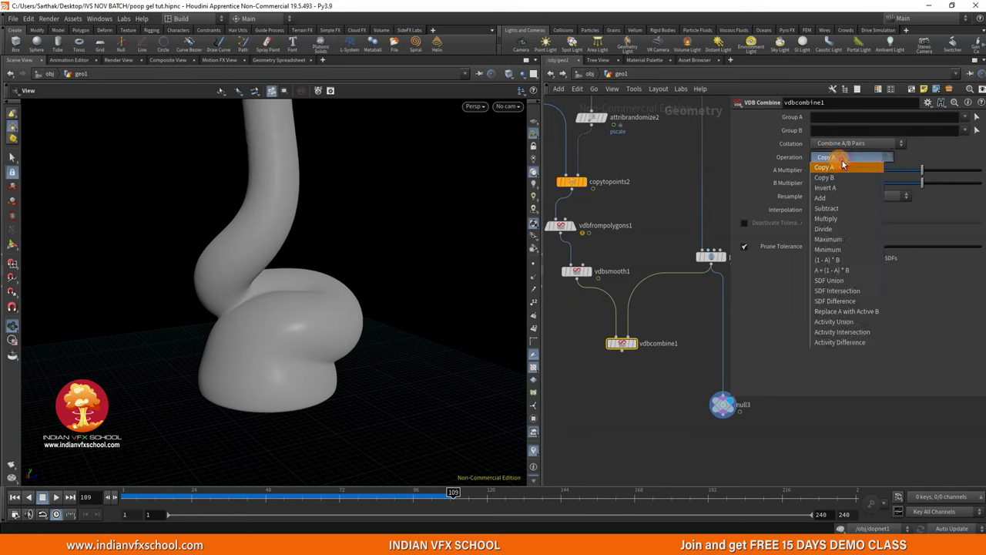
left_click(838, 282)
left_click(632, 344)
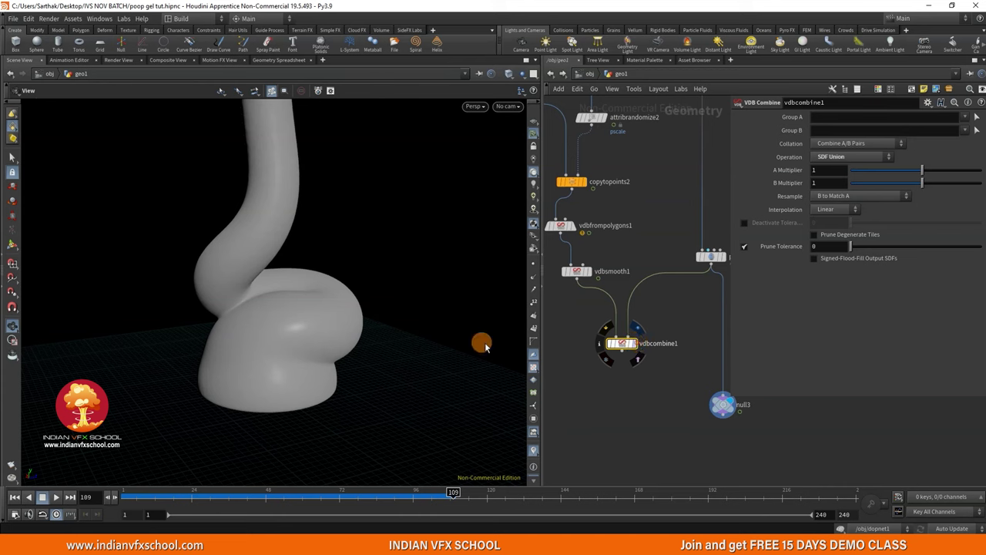
mouse_move(270, 265)
left_mouse_down()
mouse_move(301, 227)
mouse_move(399, 298)
mouse_move(286, 271)
mouse_move(240, 282)
left_mouse_up()
Set the random chance Percent of the small points group in group1 to 85.
scroll(634, 307, "down", 4)
middle_click_drag(641, 277, 681, 377)
scroll(603, 254, "up", 3)
scroll(603, 254, "up", 3)
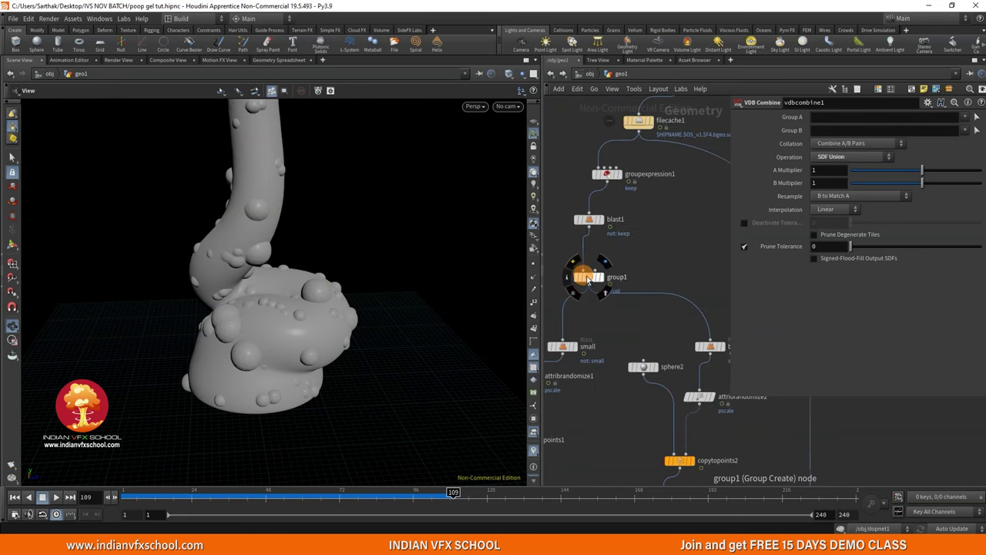
left_click(591, 272)
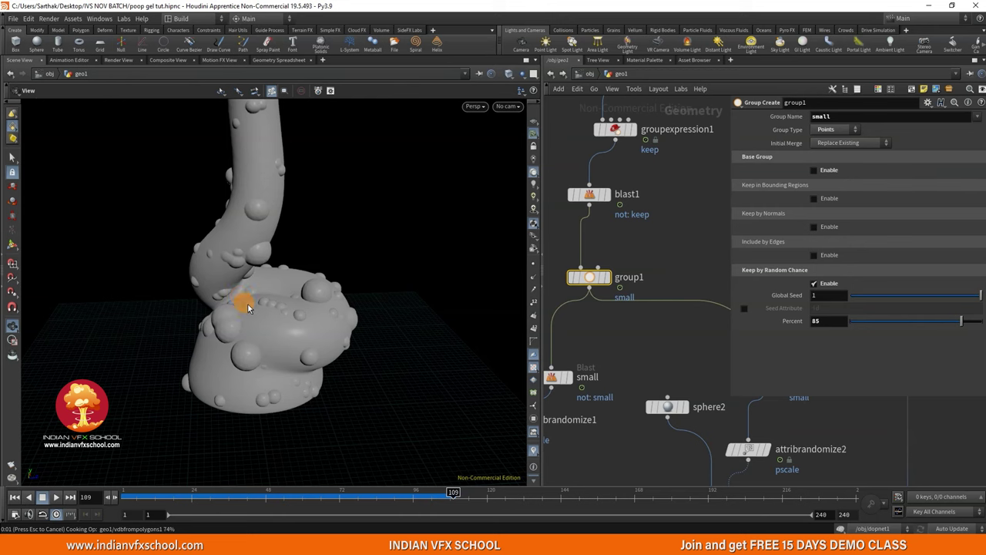
mouse_move(238, 309)
left_mouse_down()
mouse_move(299, 315)
mouse_move(242, 299)
left_mouse_up()
Add a VDB Smooth node after vdbcombine1 and display the smoothed combined surface.
scroll(725, 446, "down", 3)
scroll(725, 446, "down", 2)
middle_click_drag(725, 447, 655, 222)
scroll(672, 376, "up", 2)
middle_click_drag(672, 377, 599, 257)
scroll(599, 258, "up", 3)
left_click_drag(638, 282, 608, 355)
type("vdbs")
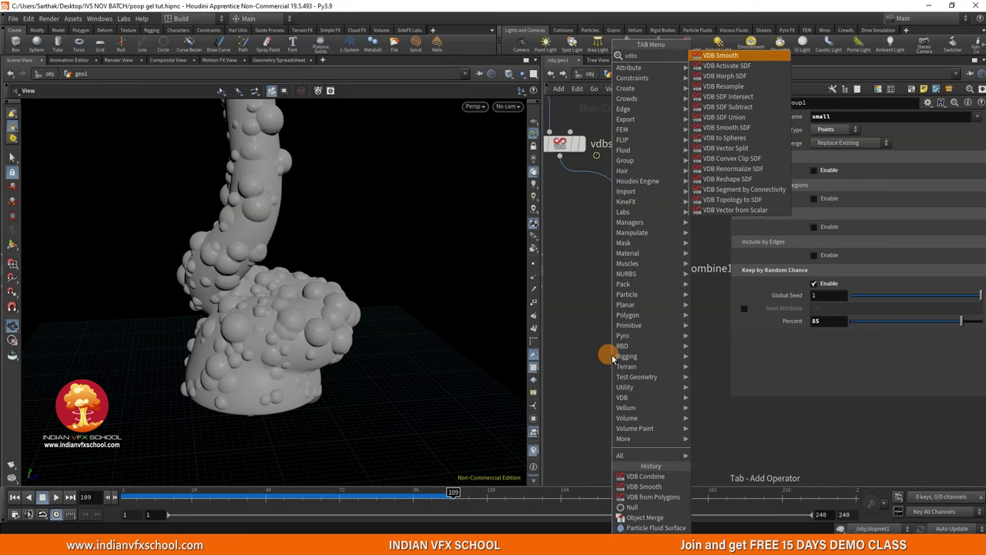
left_click(721, 56)
scroll(616, 347, "up", 4)
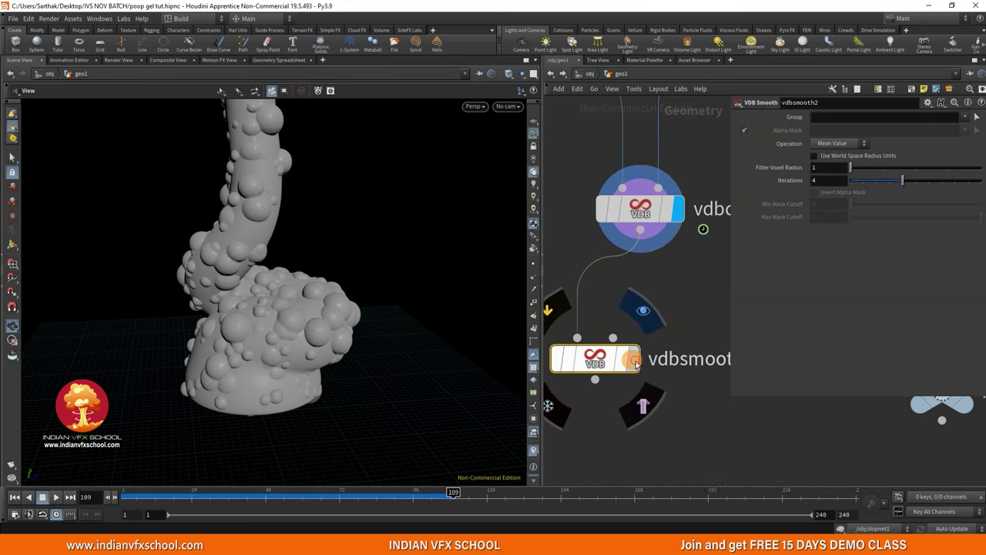
left_click_drag(257, 299, 229, 315)
Add a Convert VDB node fed by vdbsmooth2.
scroll(645, 398, "down", 3)
middle_click_drag(645, 398, 641, 310)
scroll(631, 352, "down", 3)
scroll(637, 303, "up", 3)
left_click_drag(646, 292, 609, 348)
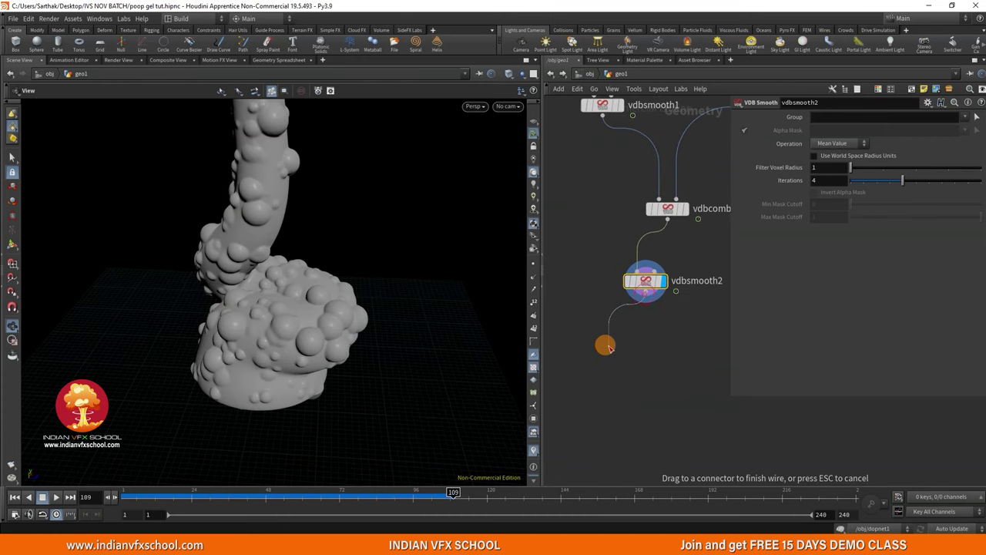
left_click(607, 346)
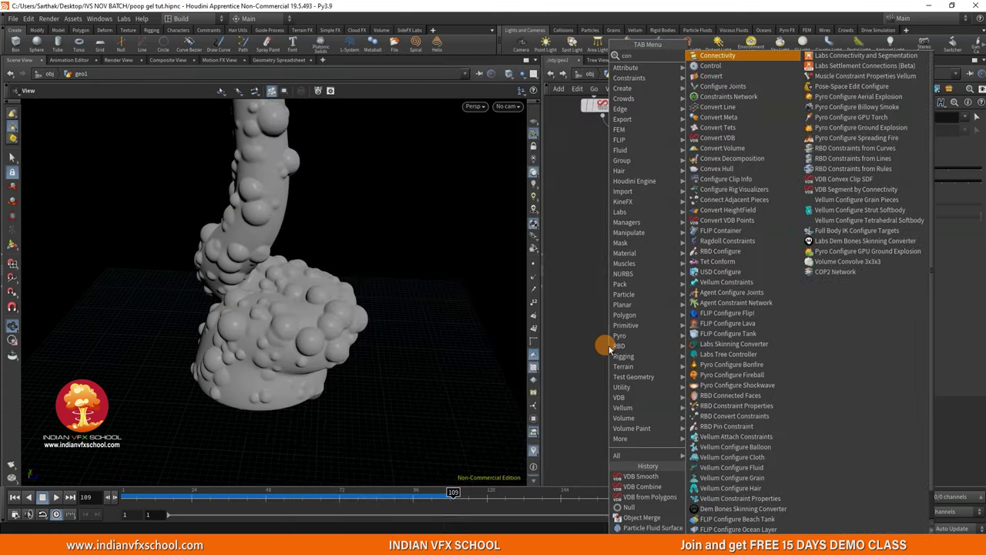
type("conv")
left_click(717, 97)
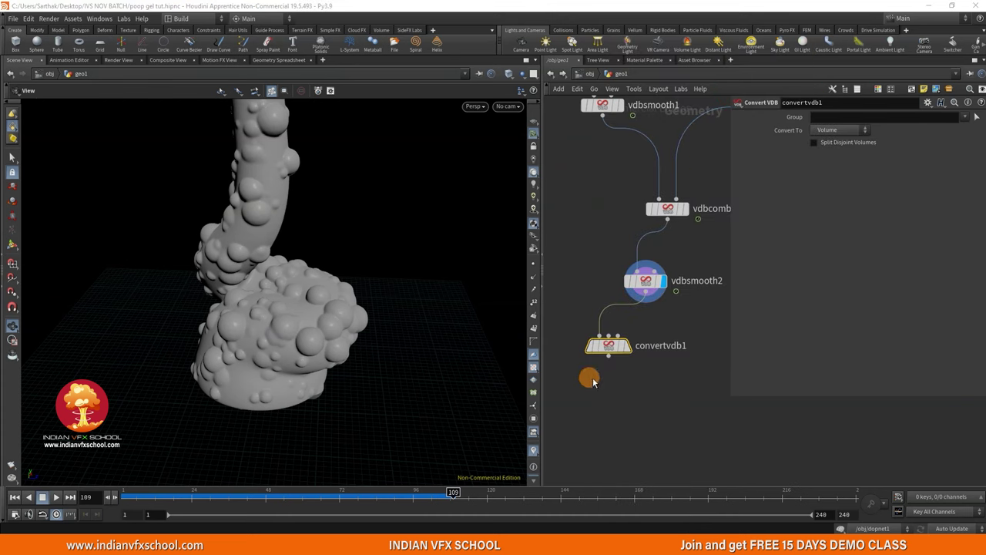
Set convertvdb1 to convert to Polygons and add a displayed Null node after it.
left_click(838, 130)
left_click(822, 145)
left_click(631, 356)
scroll(645, 374, "down", 3)
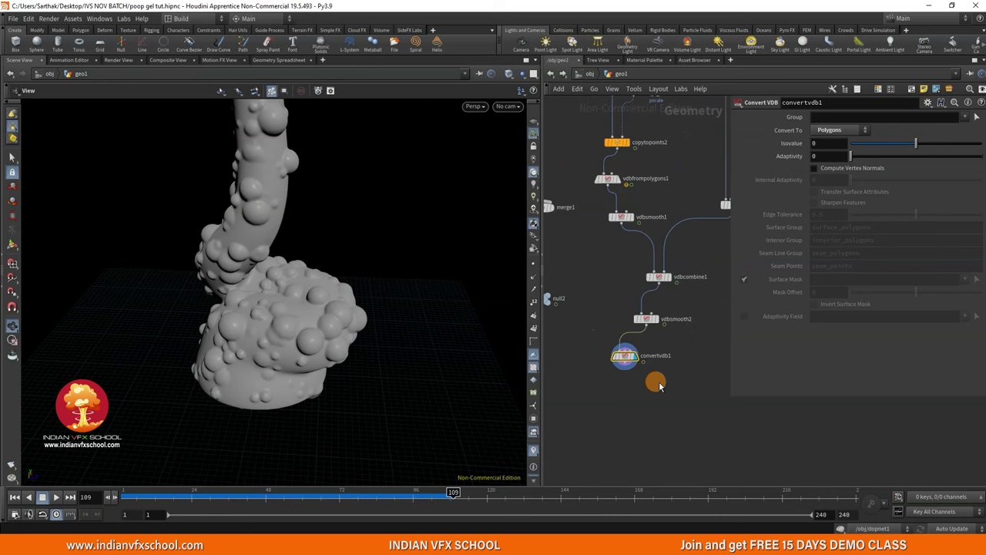
left_click_drag(701, 328, 594, 379)
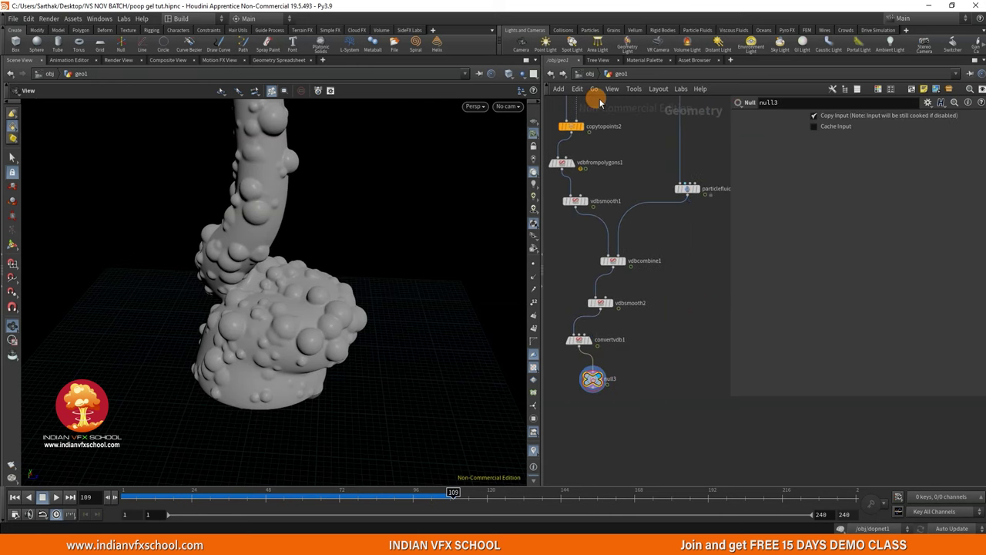
Return to the object level and clear the material assigned to the gel geometry object.
left_click(590, 74)
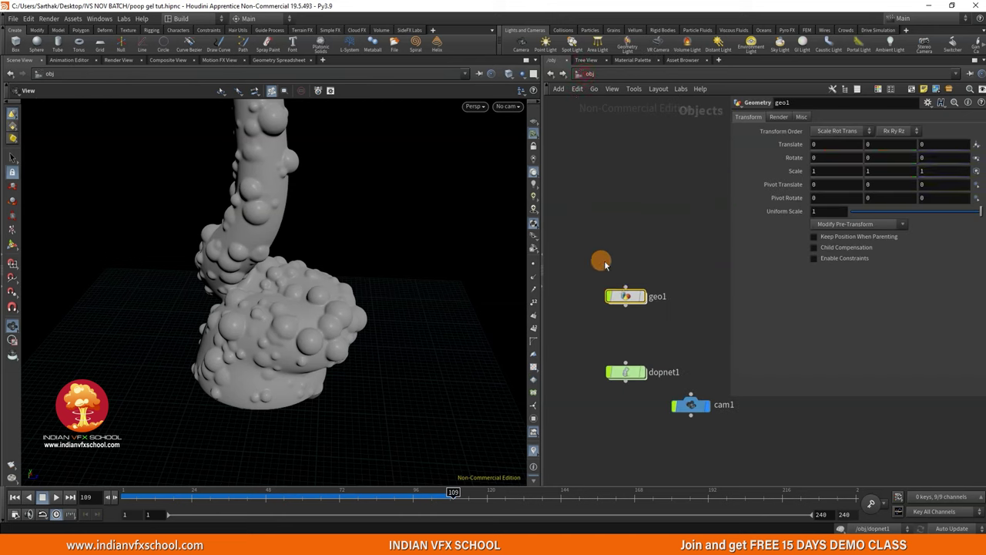
scroll(601, 302, "up", 3)
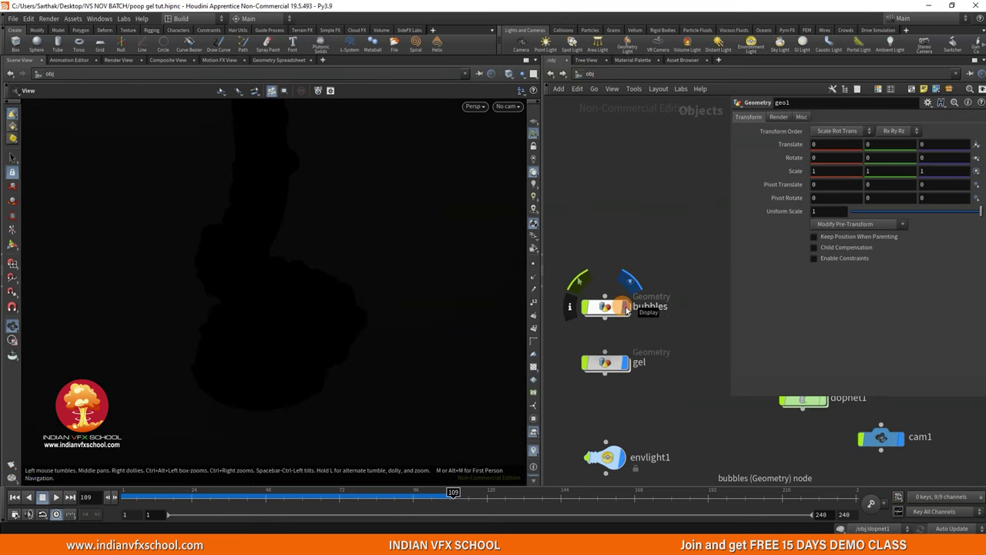
scroll(627, 308, "up", 3)
left_click(639, 284)
left_click(786, 118)
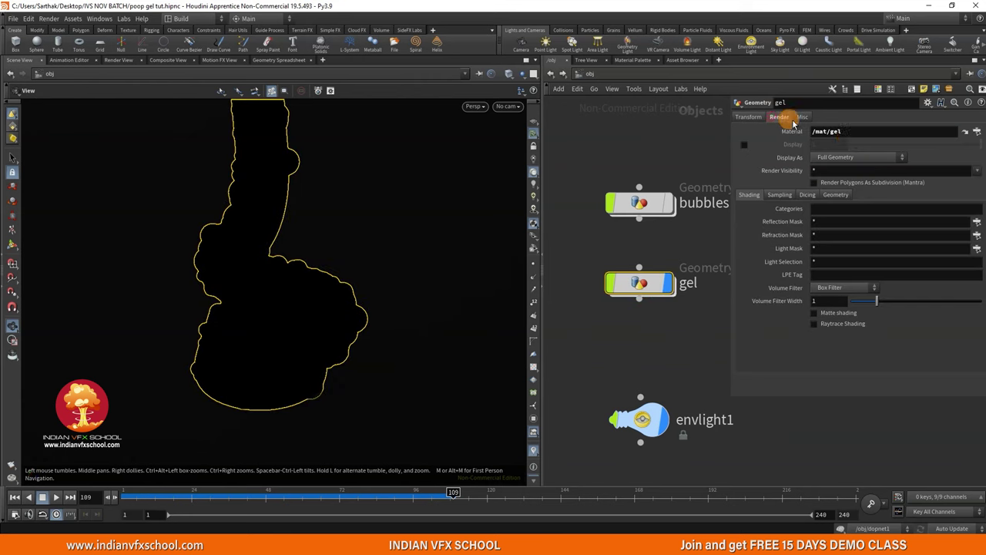
key("BackSpace")
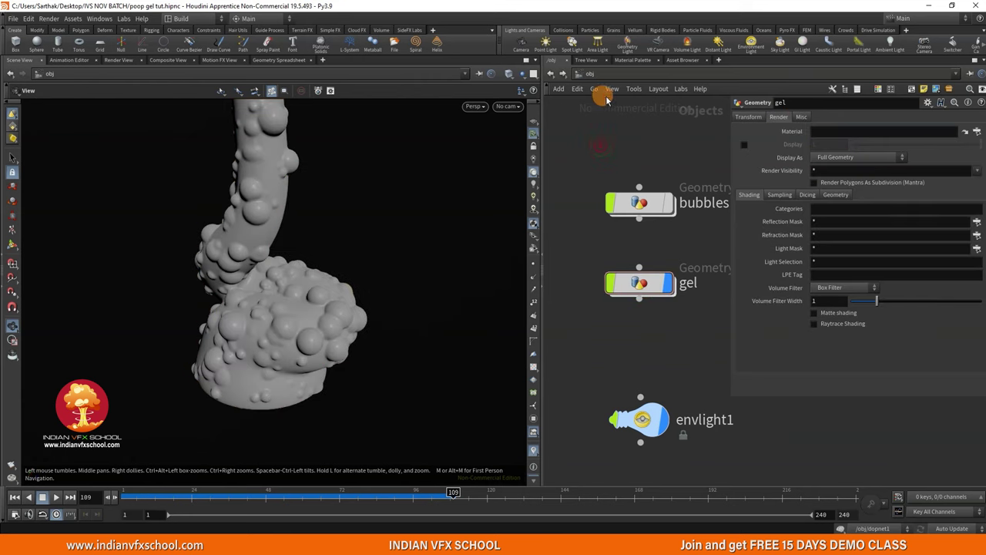
Add a new Principled Shader to the /mat network and open its Base Color for editing.
left_click(633, 60)
left_click_drag(606, 104, 819, 112)
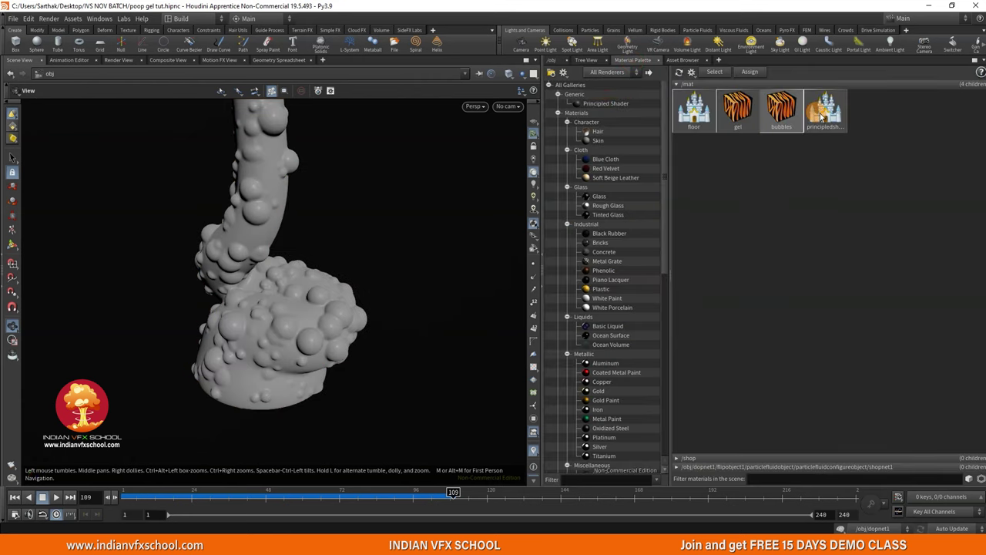
double_click(820, 116)
scroll(720, 240, "down", 3)
middle_click_drag(706, 207, 589, 176)
scroll(616, 176, "up", 3)
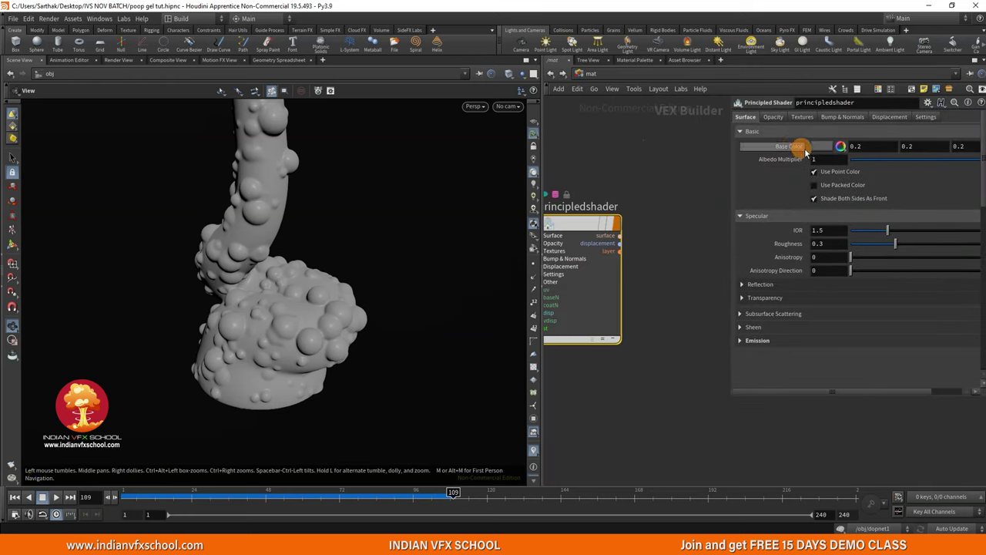
left_click(822, 148)
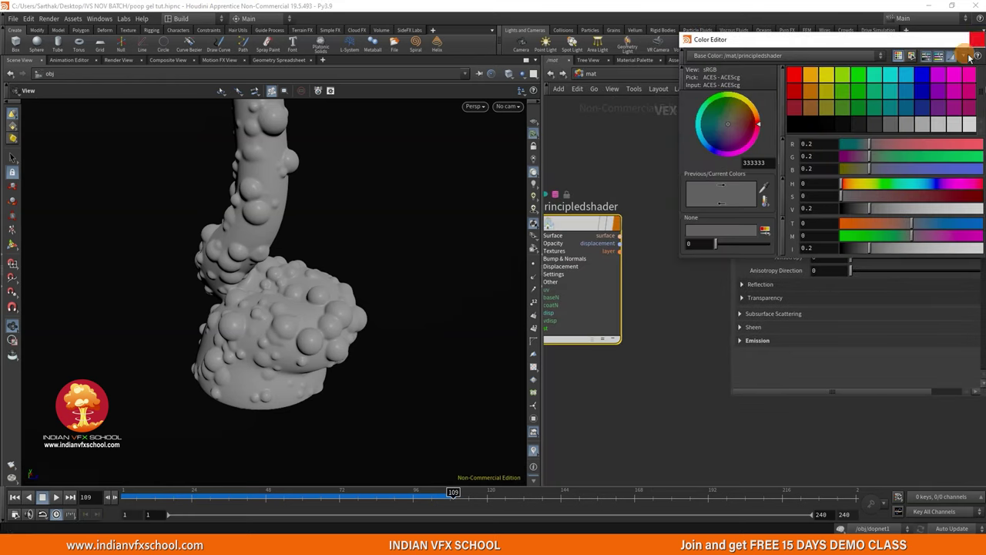